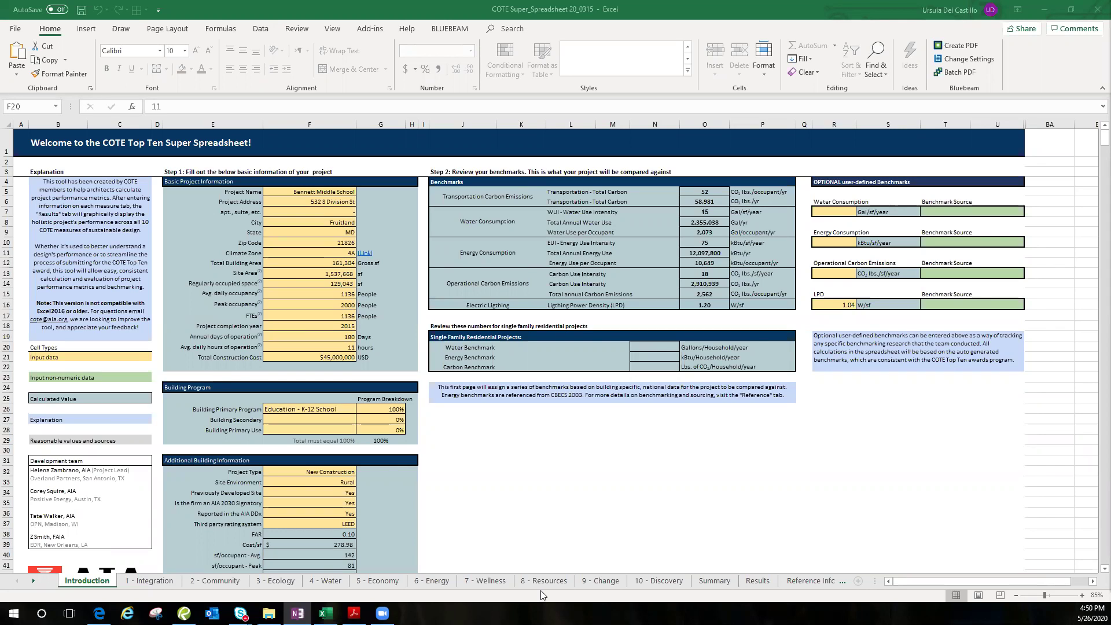
Step: Review the Design for Integration sheet and the calculators on the Design for Community sheet
click(155, 584)
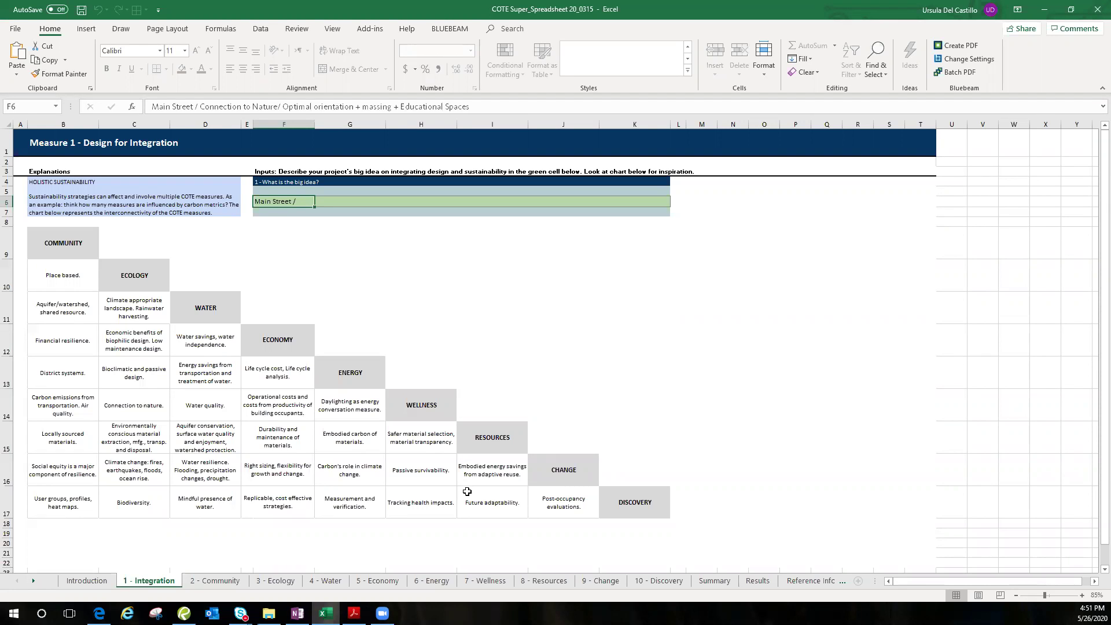
click(225, 583)
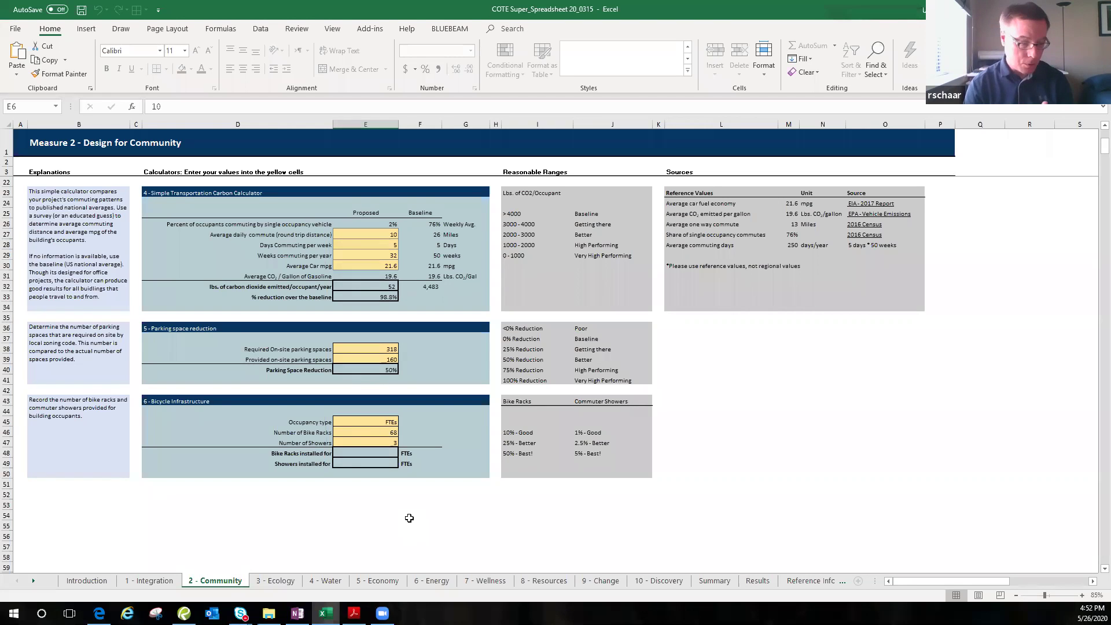
scroll(409, 518, up, 4)
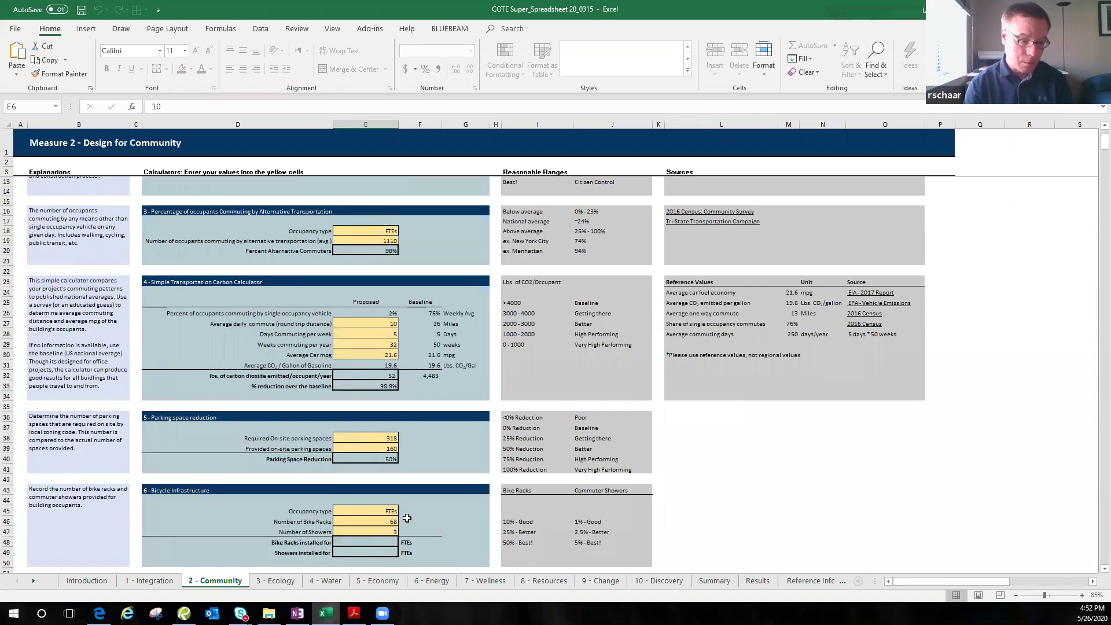
scroll(406, 518, up, 2)
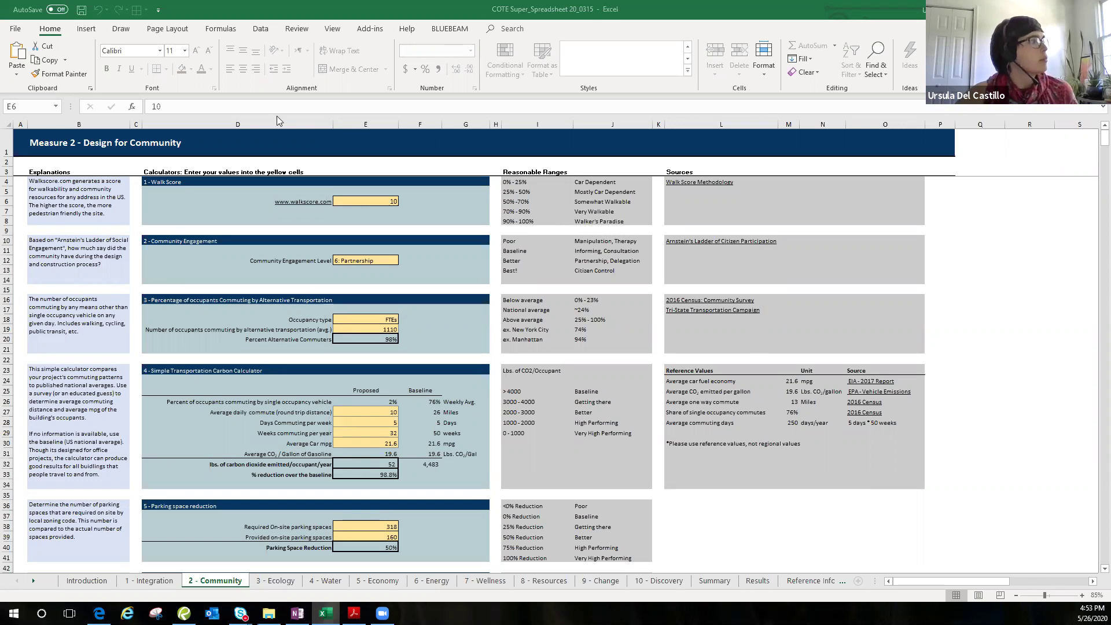
Step: Examine the walk score and community engagement explanations and the average car mpg entry in the Community sheet's transportation carbon calculator
click(84, 194)
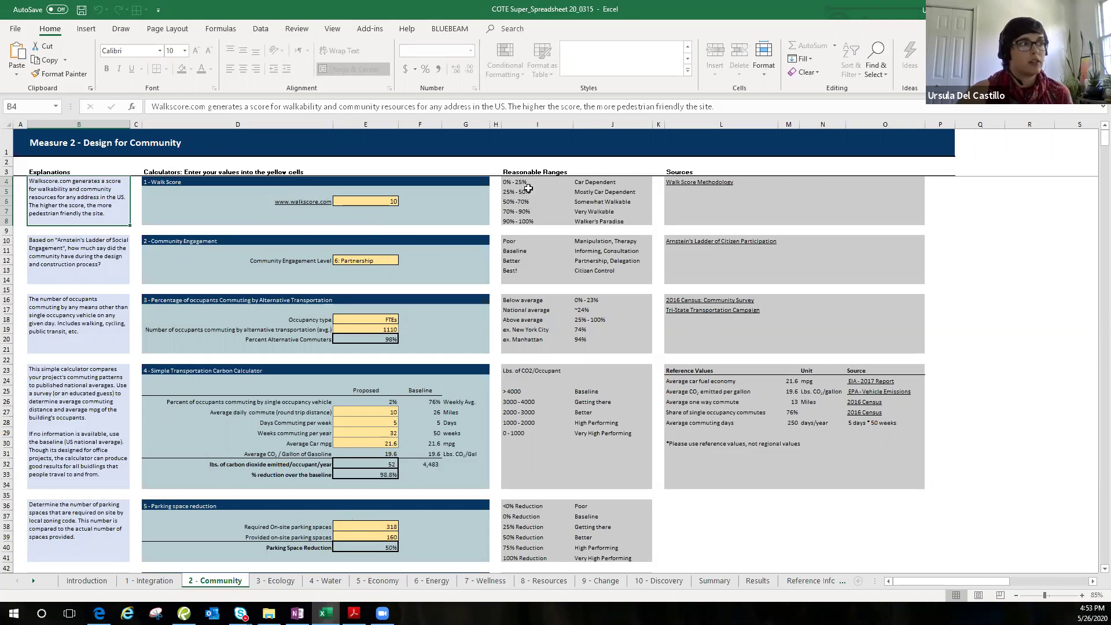
click(76, 263)
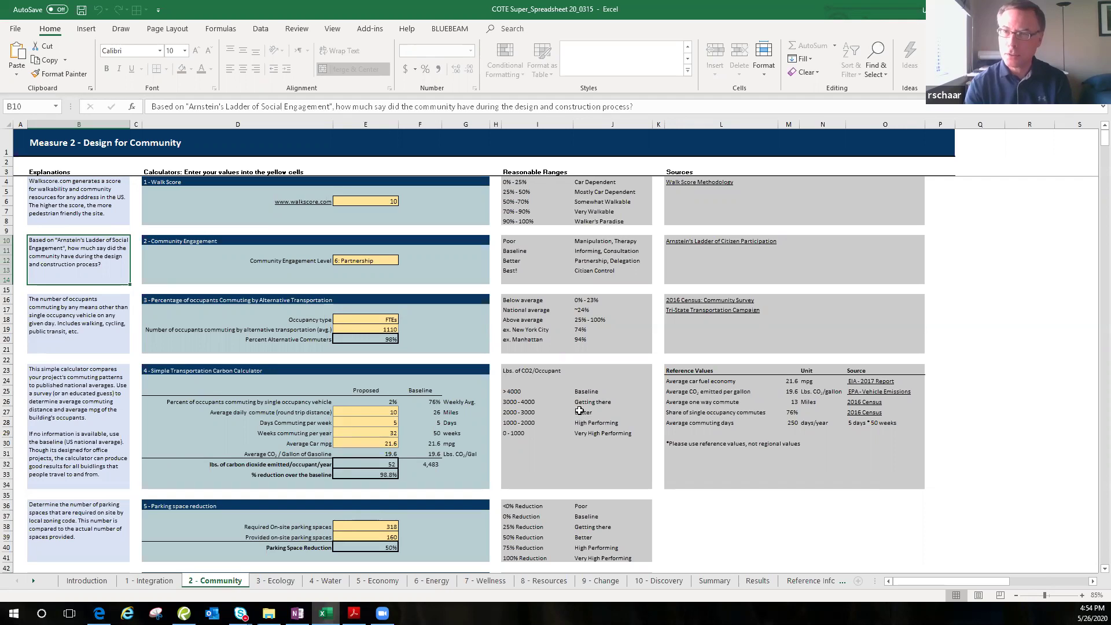
click(394, 444)
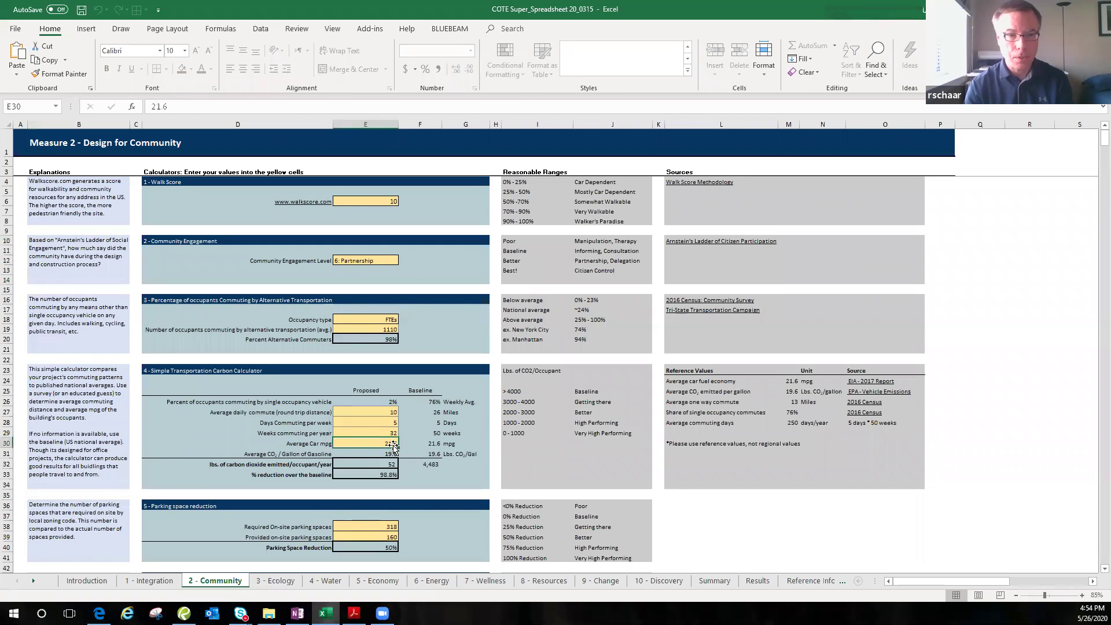
scroll(393, 447, down, 3)
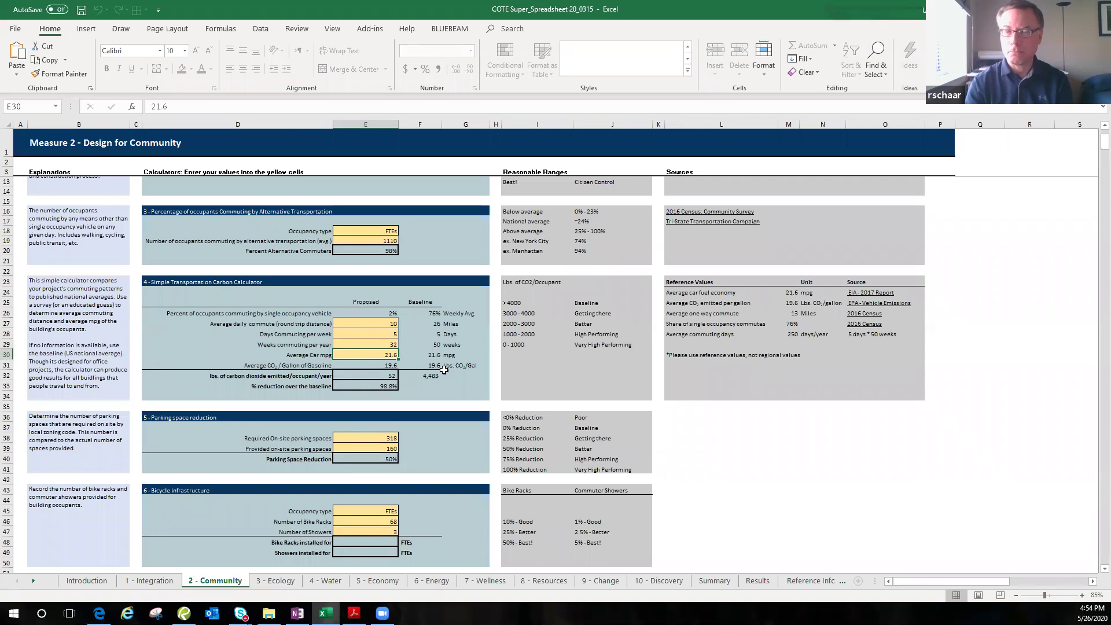
Step: Examine the Ecology sheet's green roof area, native planting and turf grass entries, and the formulas for their percent of site
click(276, 581)
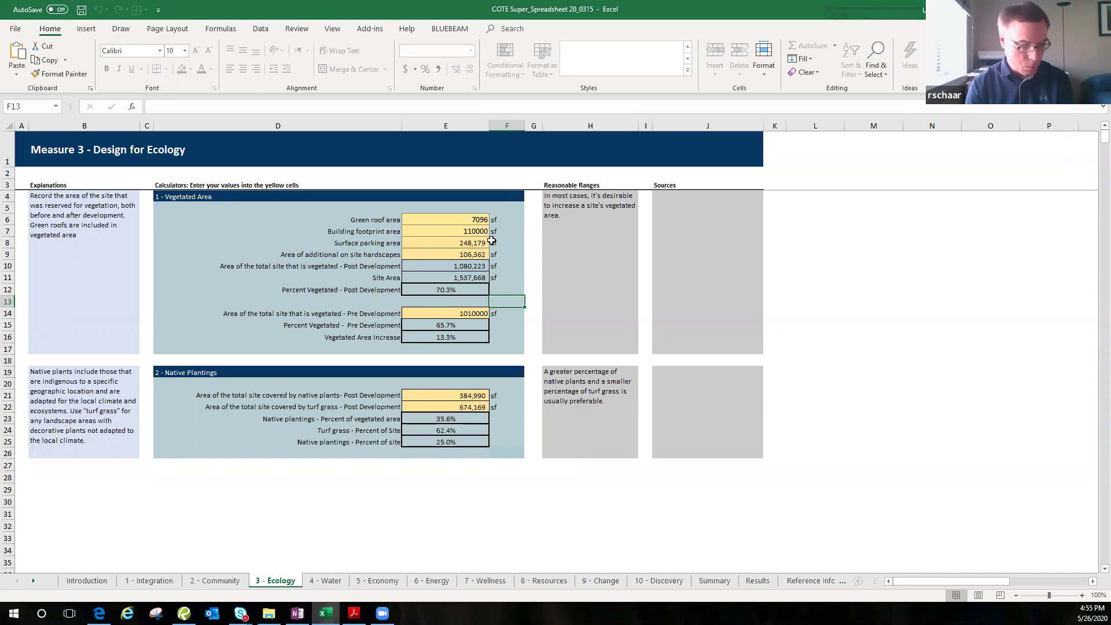
click(481, 220)
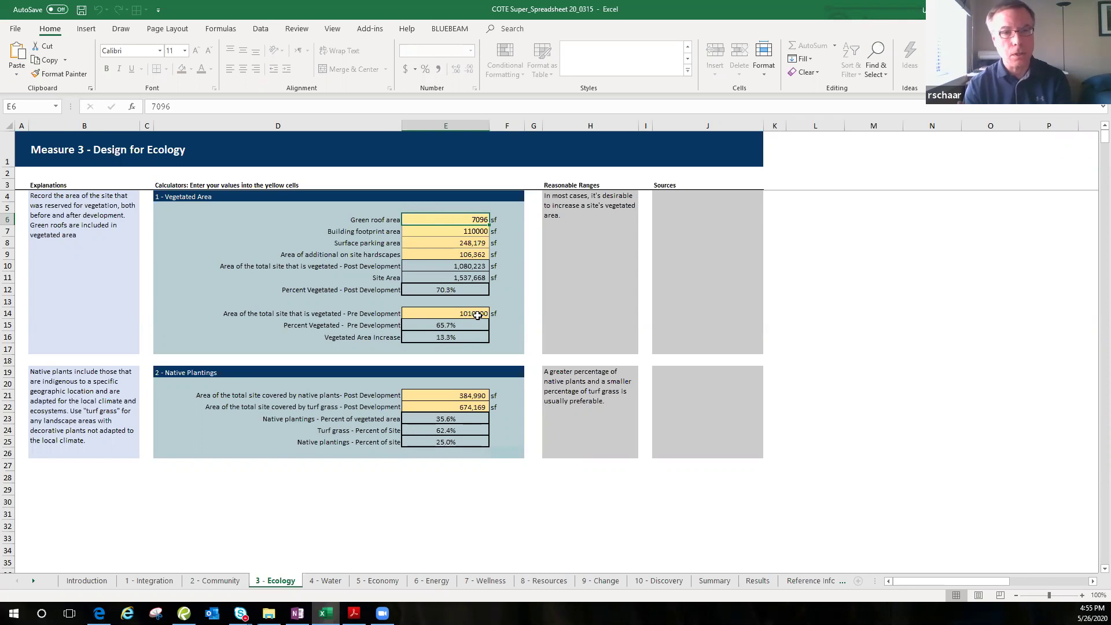
click(428, 395)
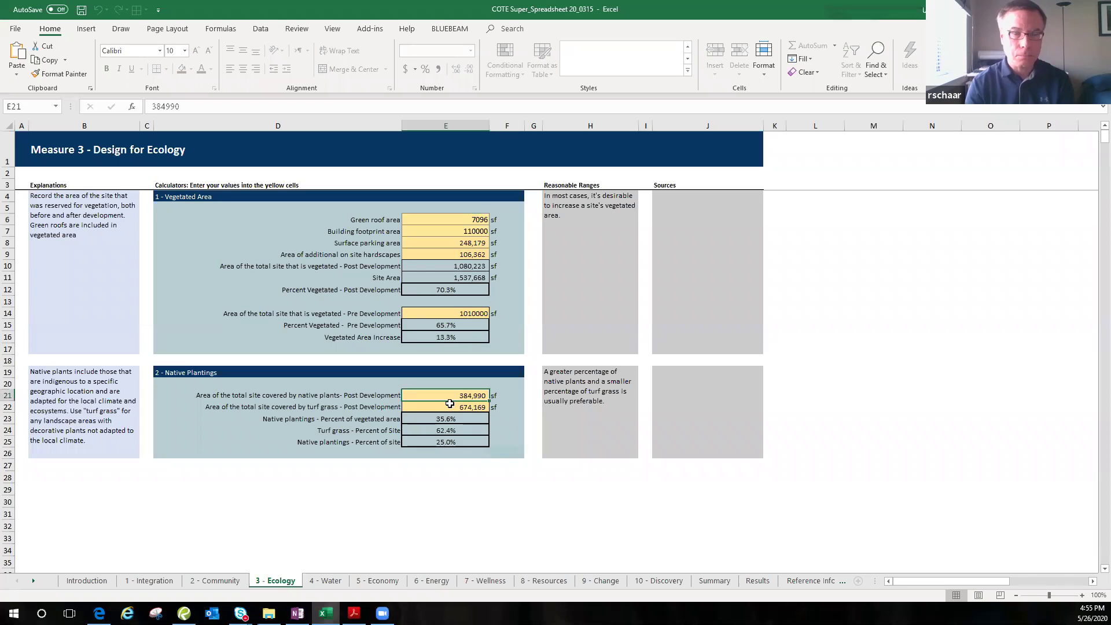
click(445, 407)
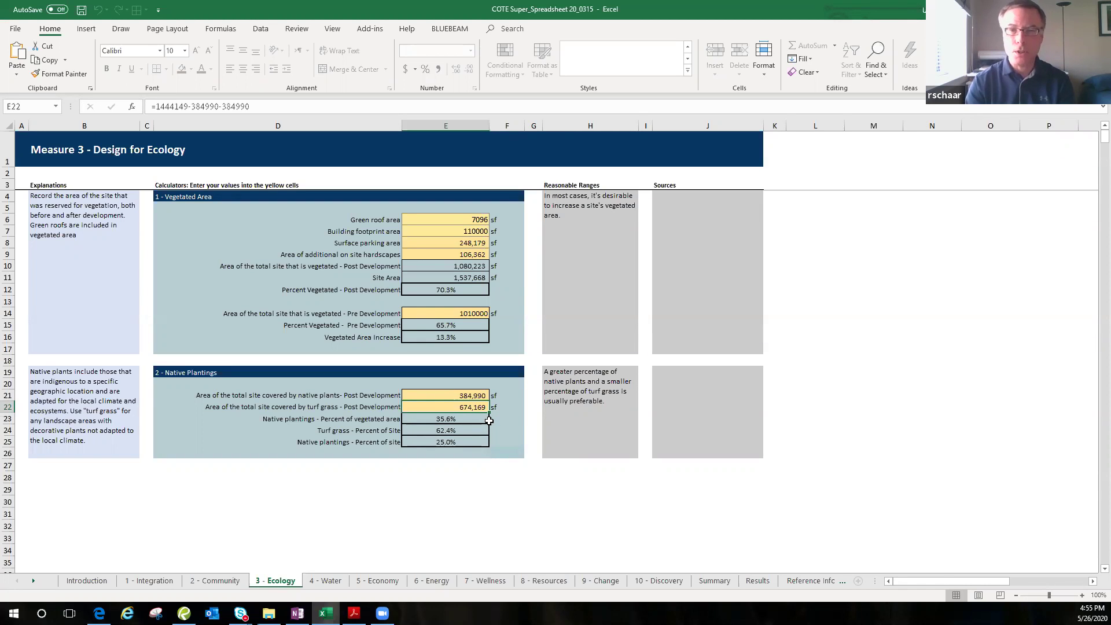
click(454, 442)
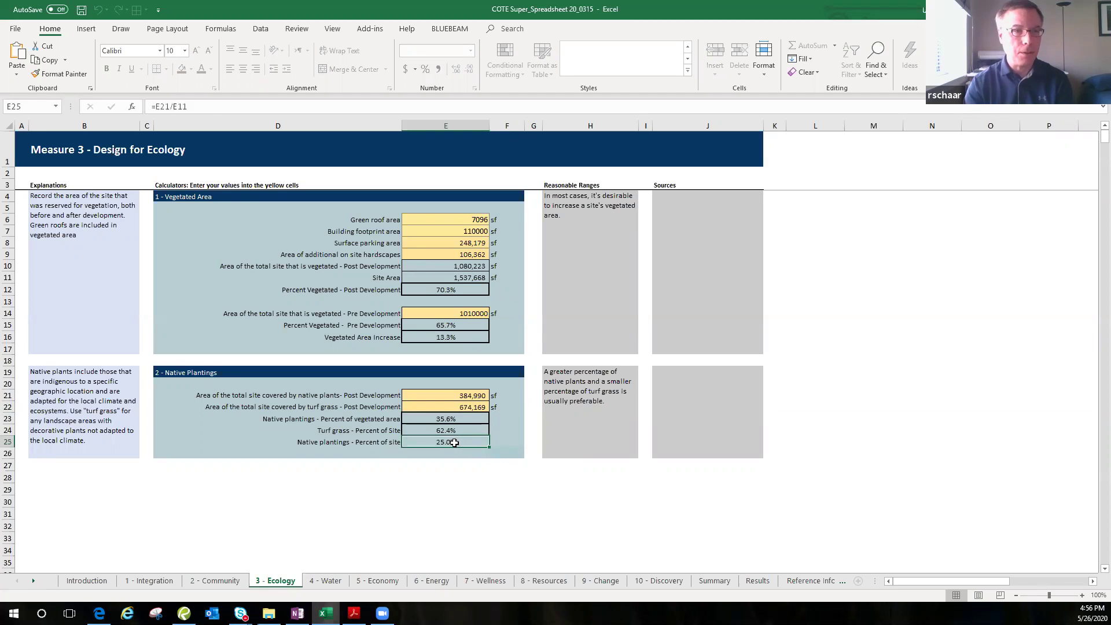
click(468, 430)
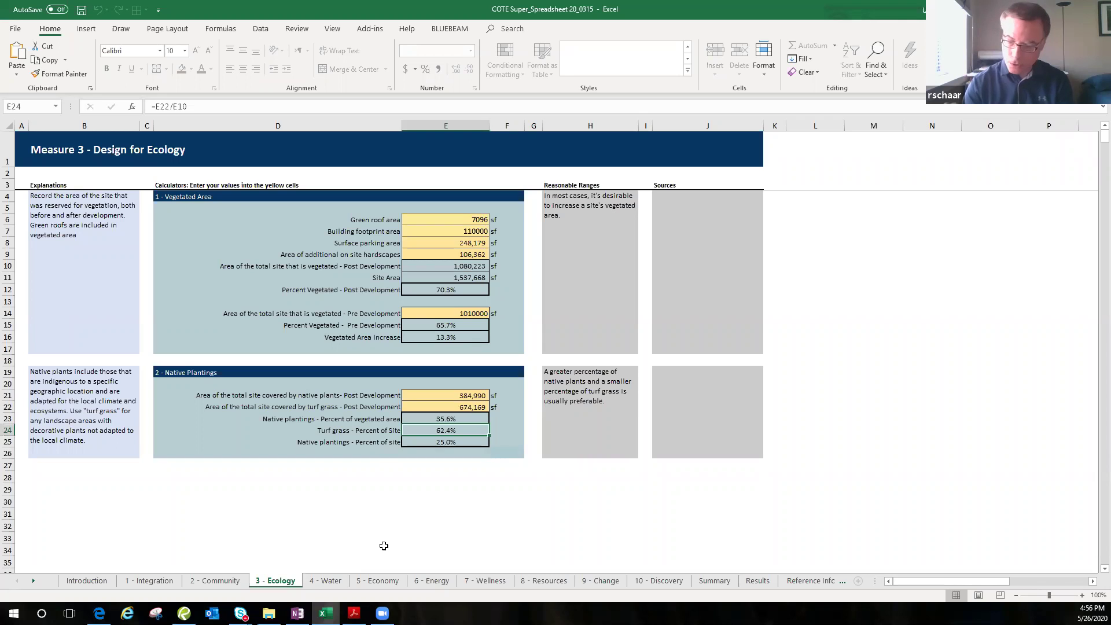
Step: Examine the Water sheet's indoor water use section and check where the daily average occupancy value comes from
click(337, 582)
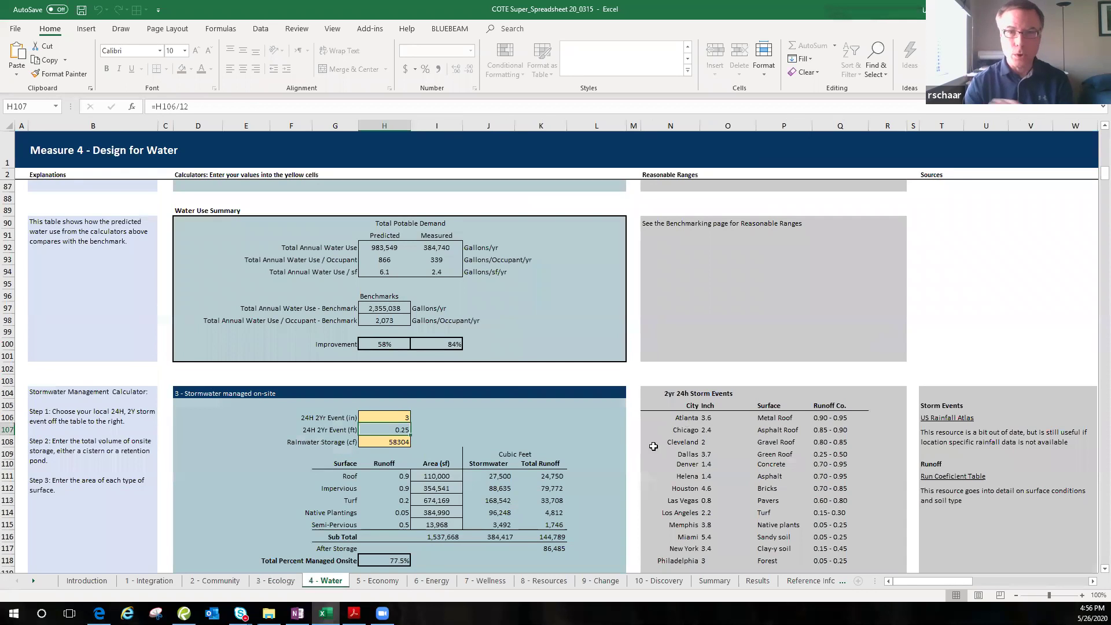
scroll(684, 320, up, 20)
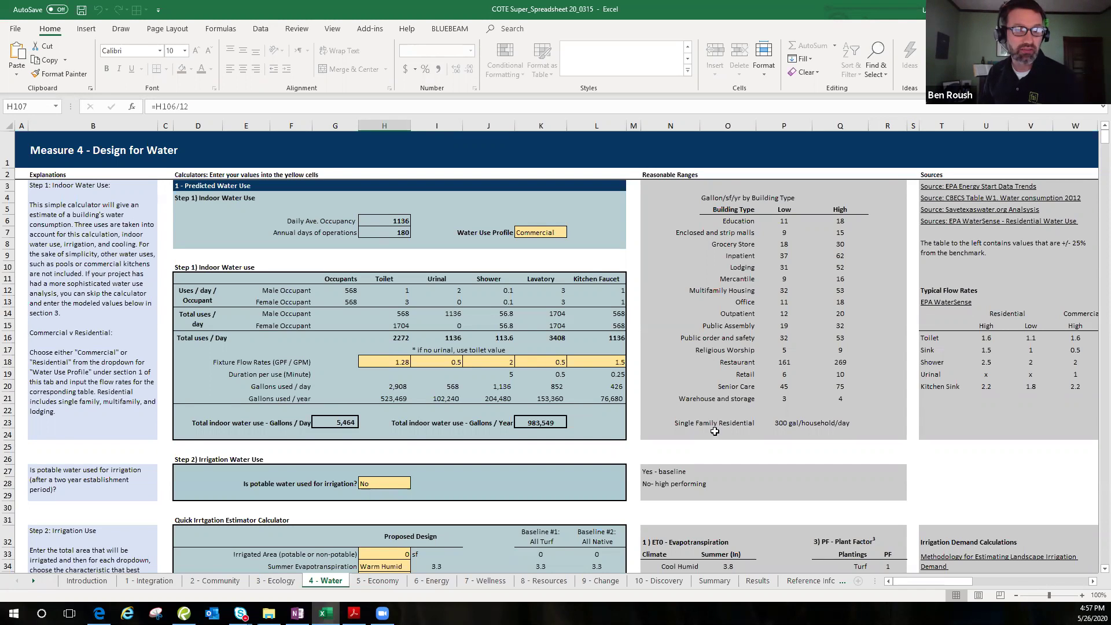
click(406, 218)
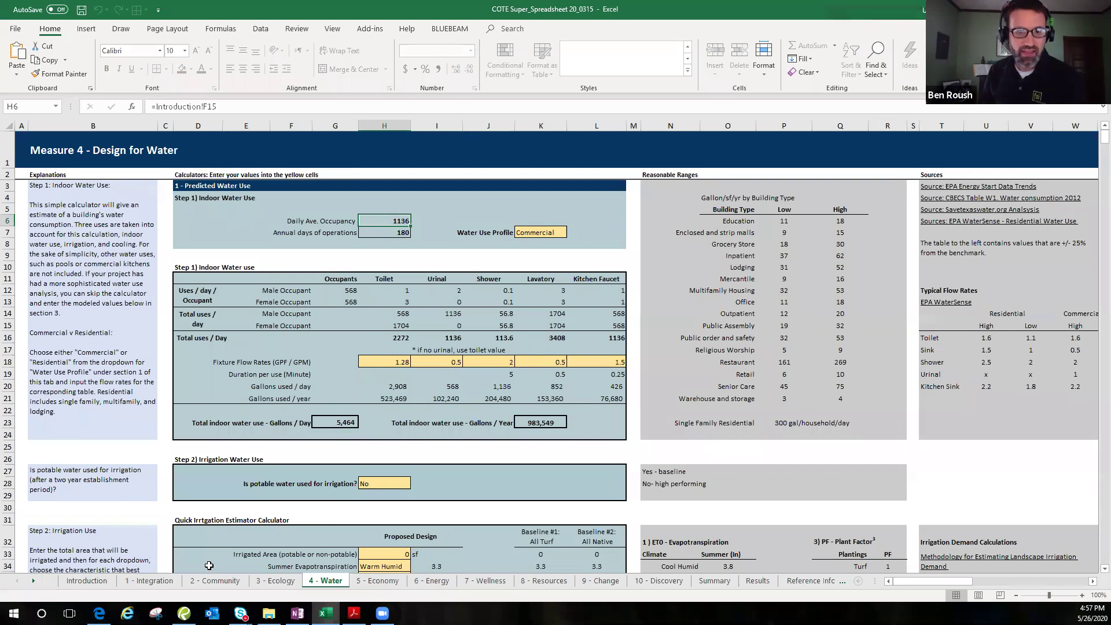
Step: Compare the Introduction sheet's cell type legend for numeric and non-numeric input data with the colored cells on the Water sheet
click(88, 584)
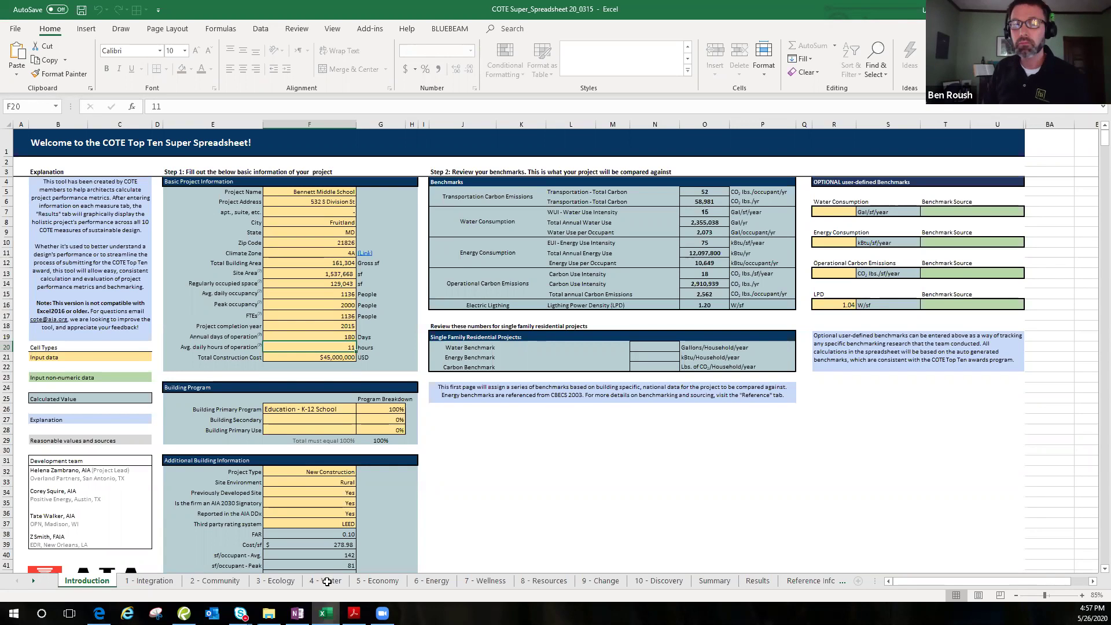
click(74, 356)
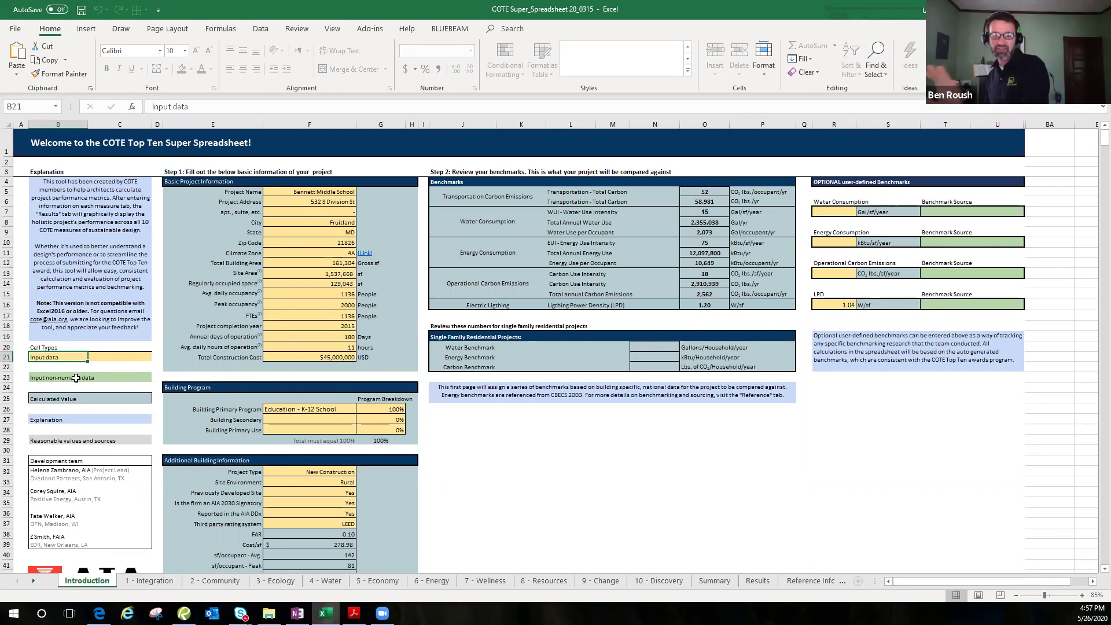
click(76, 377)
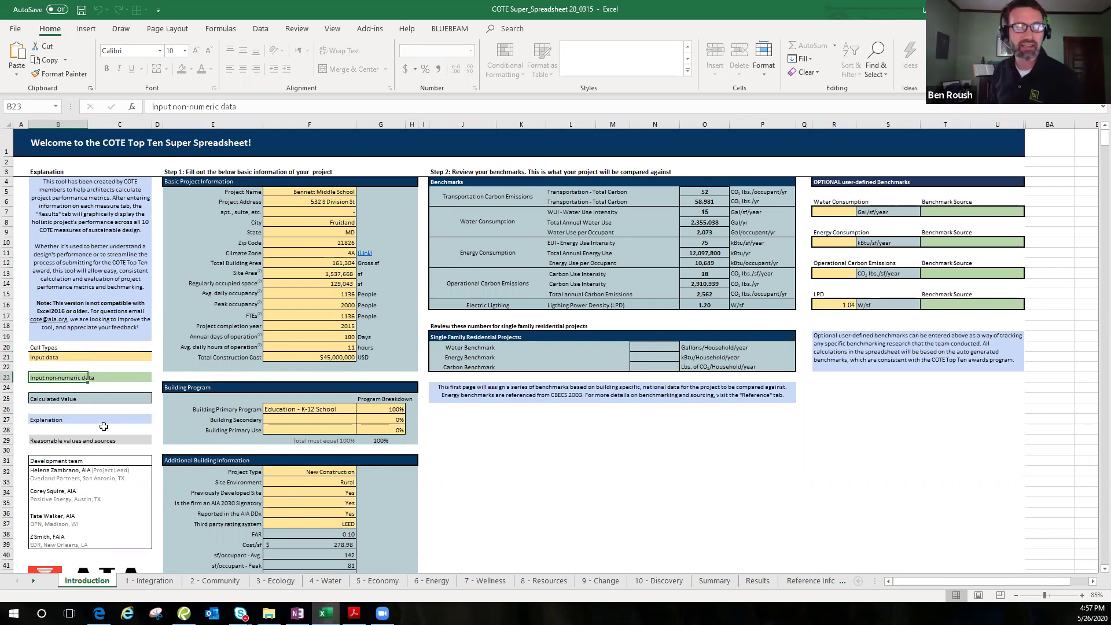
click(323, 582)
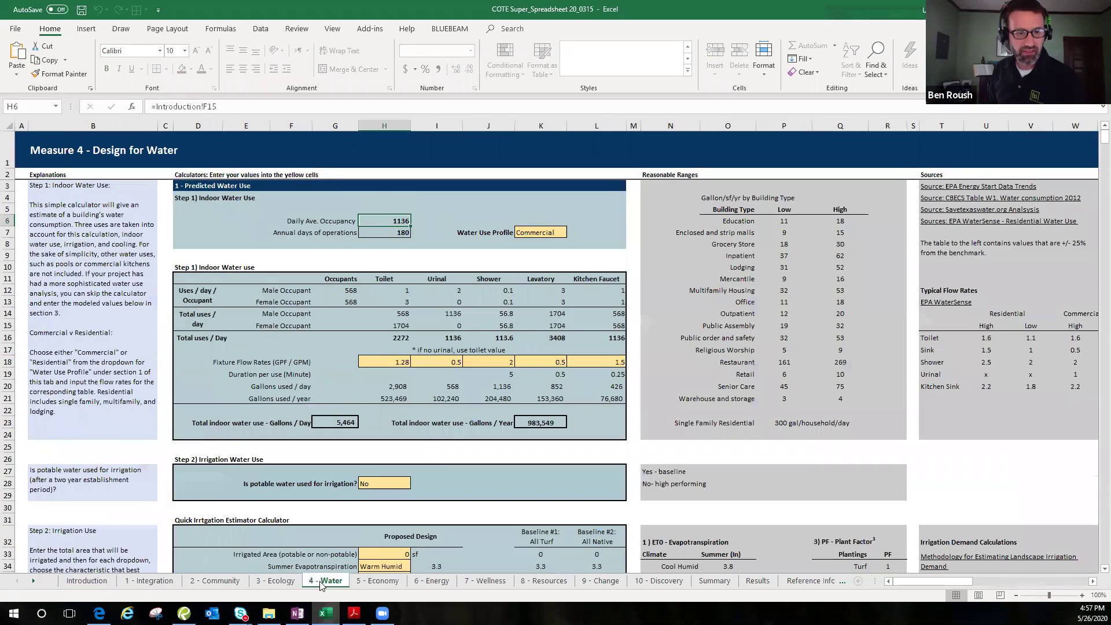
click(87, 581)
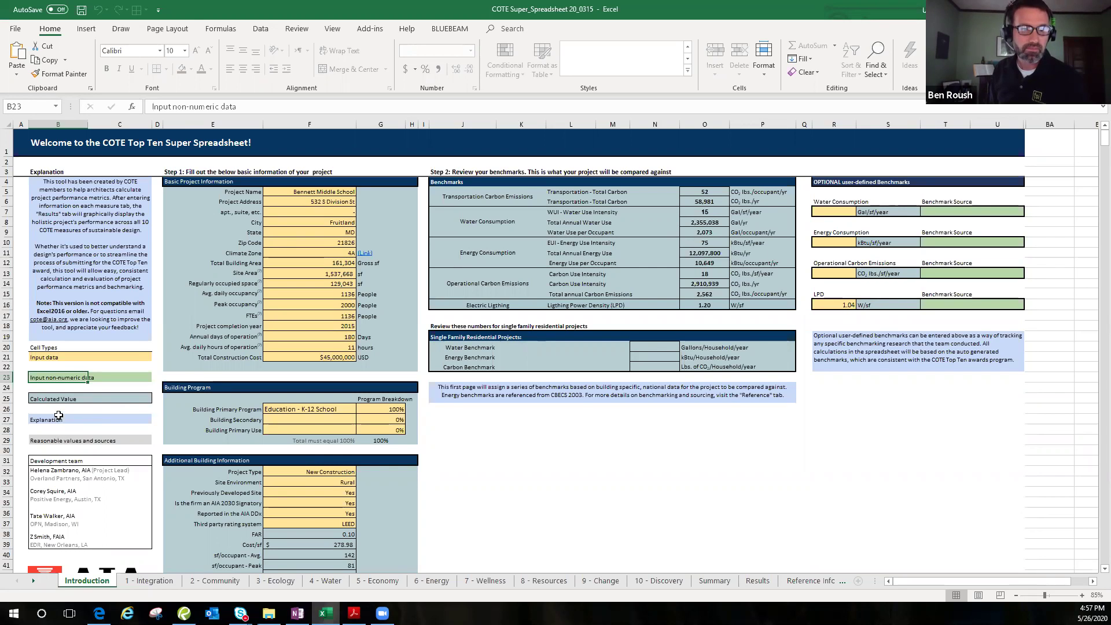
Step: Review the Water sheet's calculators from indoor use, irrigation and cooling tower through to stormwater and water runoff quality
click(326, 581)
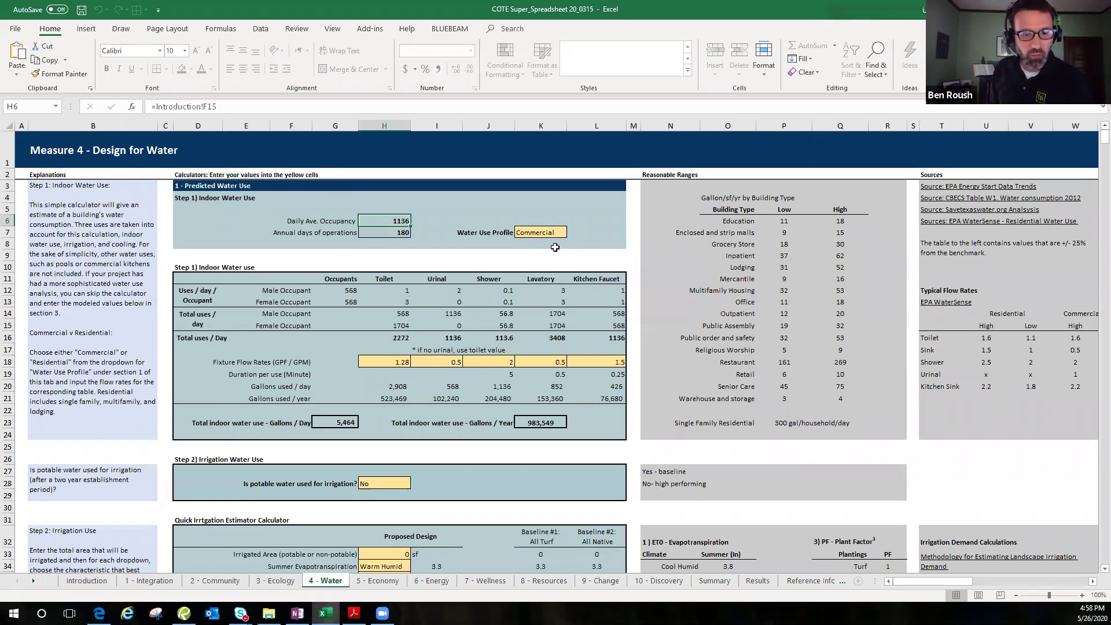
scroll(554, 247, down, 1)
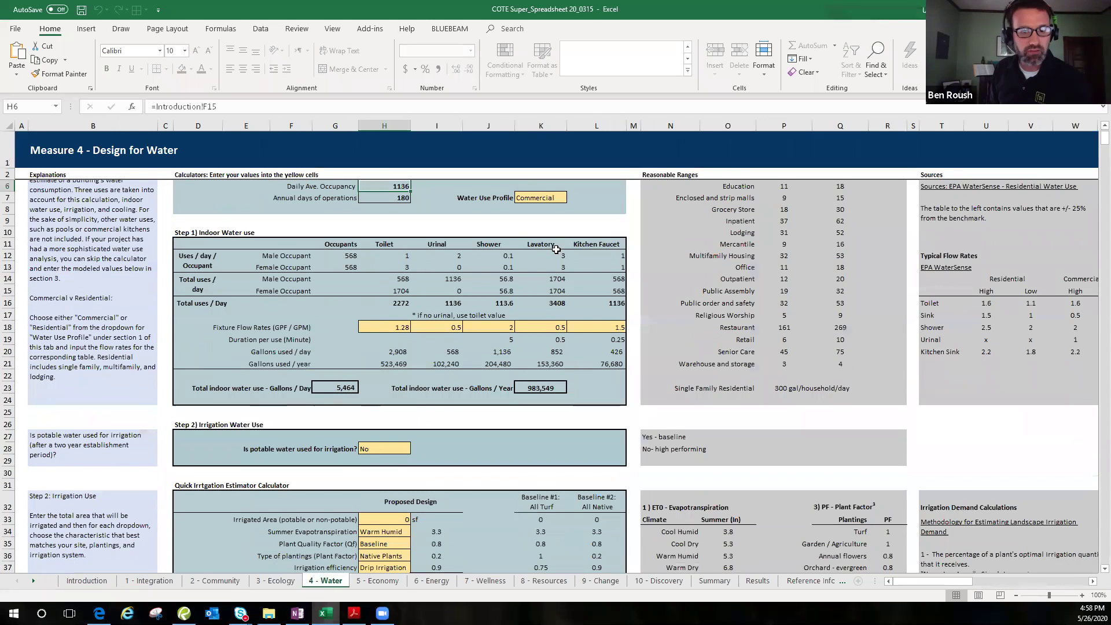
scroll(557, 252, down, 1)
scroll(557, 253, down, 10)
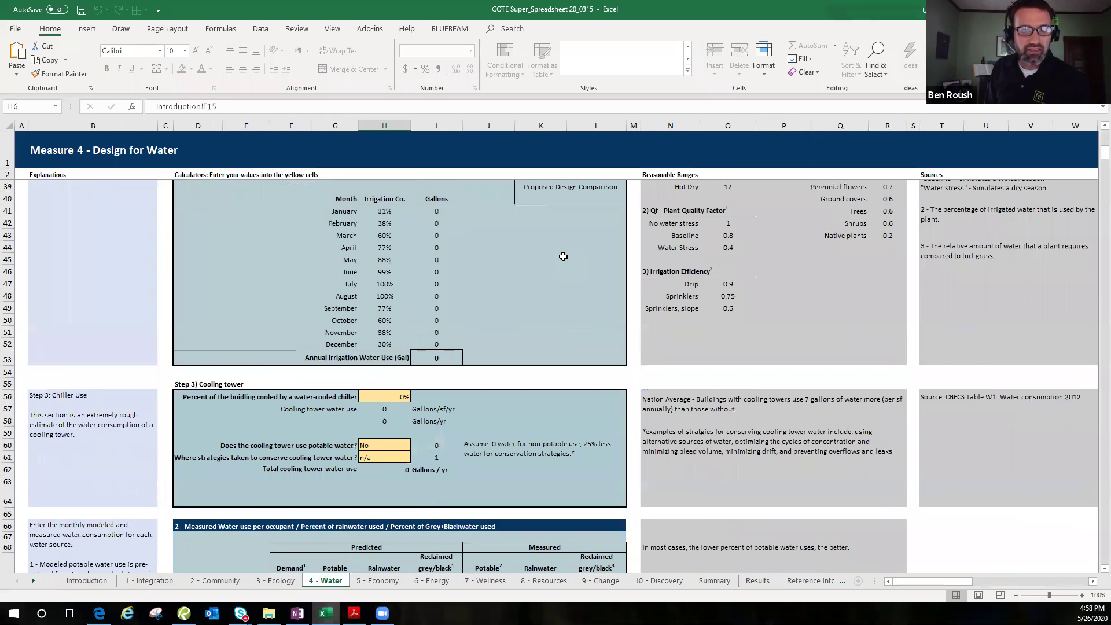
scroll(563, 256, down, 7)
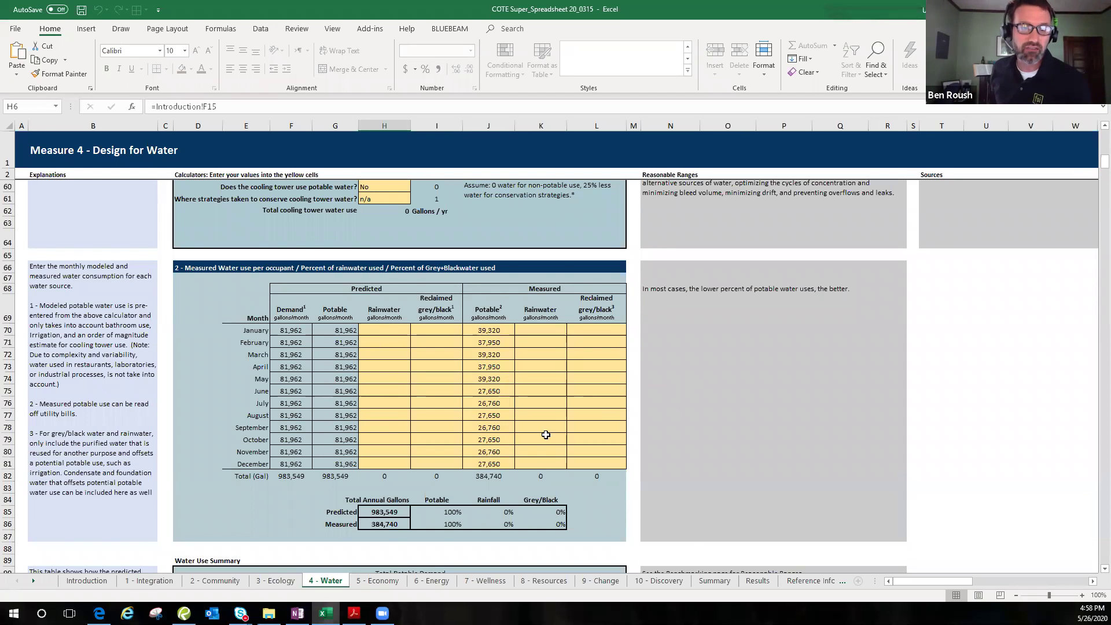
scroll(547, 435, down, 4)
scroll(550, 435, down, 7)
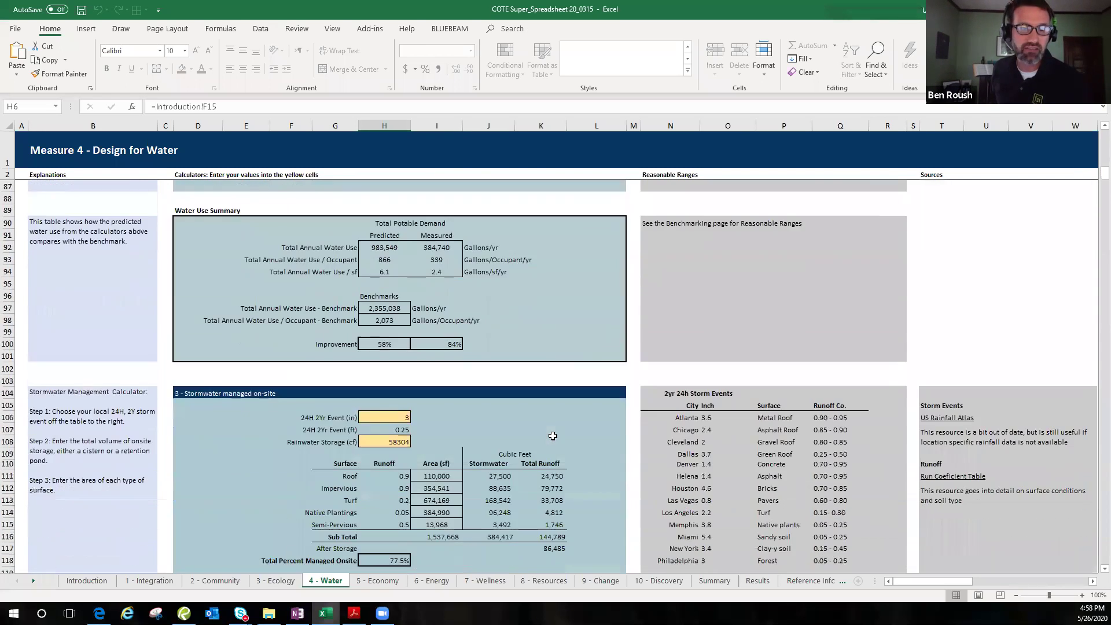
scroll(553, 436, down, 4)
Step: Examine the Water sheet's stormwater section, Water Use Summary and monthly table of predicted and measured water use
scroll(553, 434, up, 3)
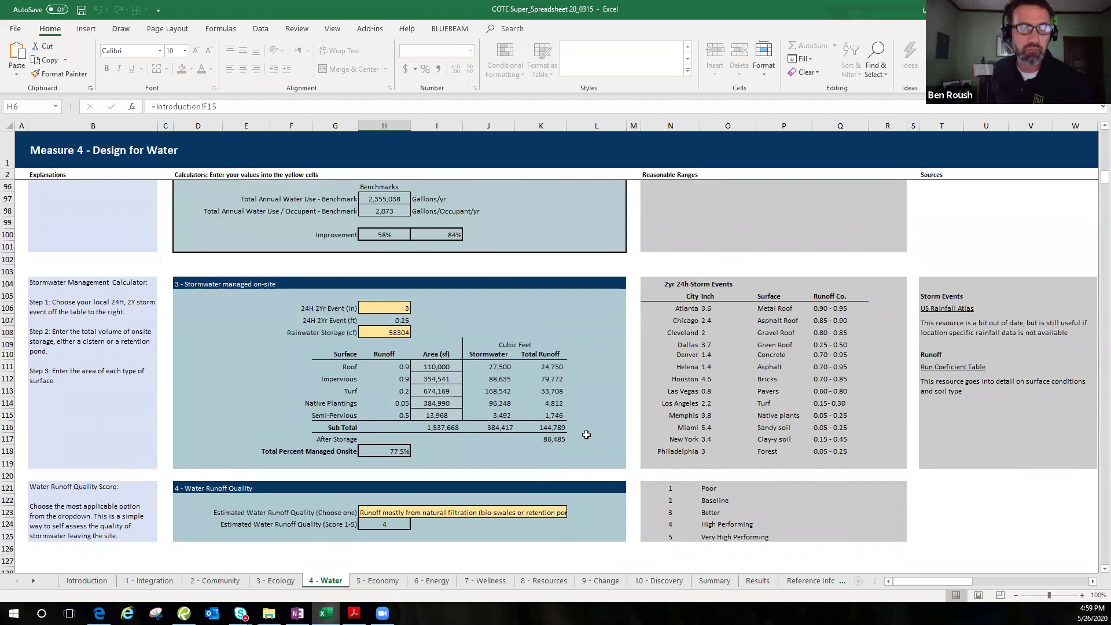
scroll(570, 434, up, 1)
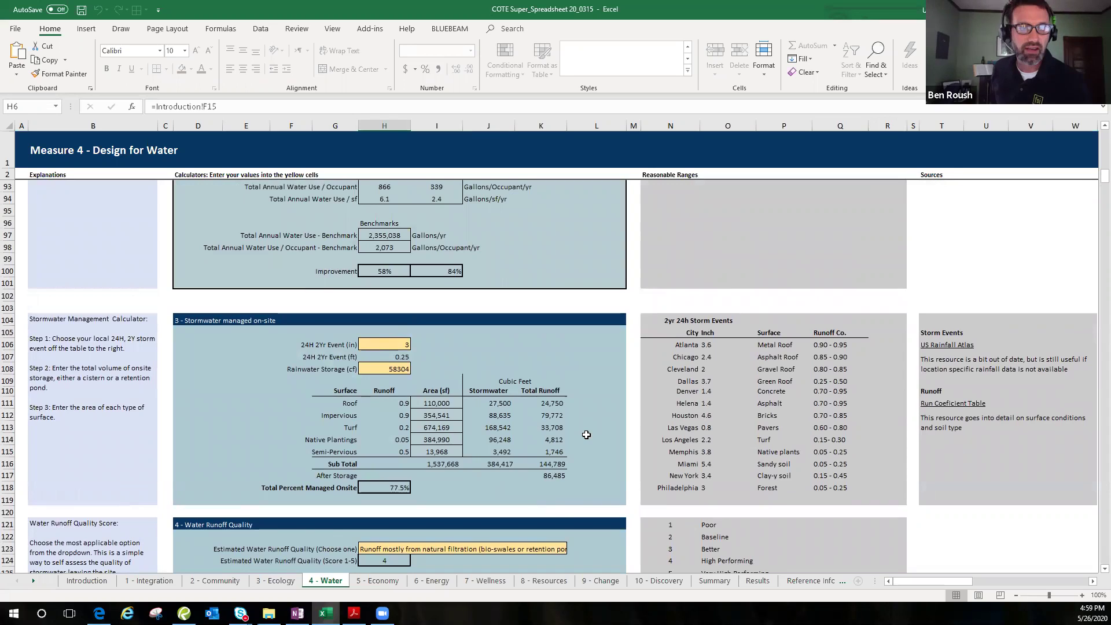
scroll(585, 434, up, 2)
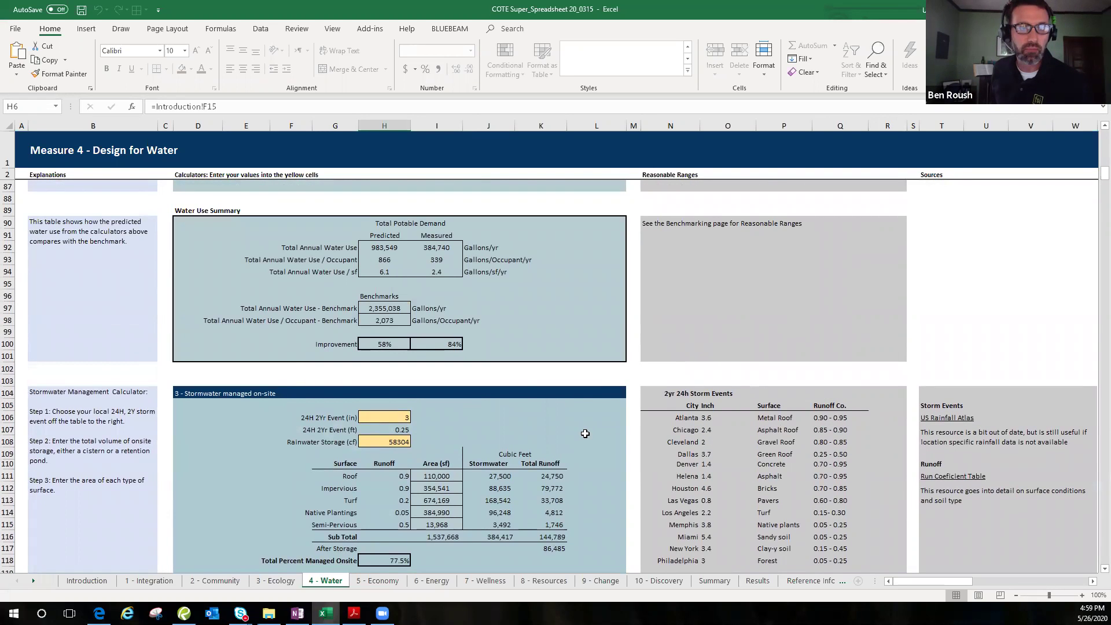
scroll(583, 434, up, 4)
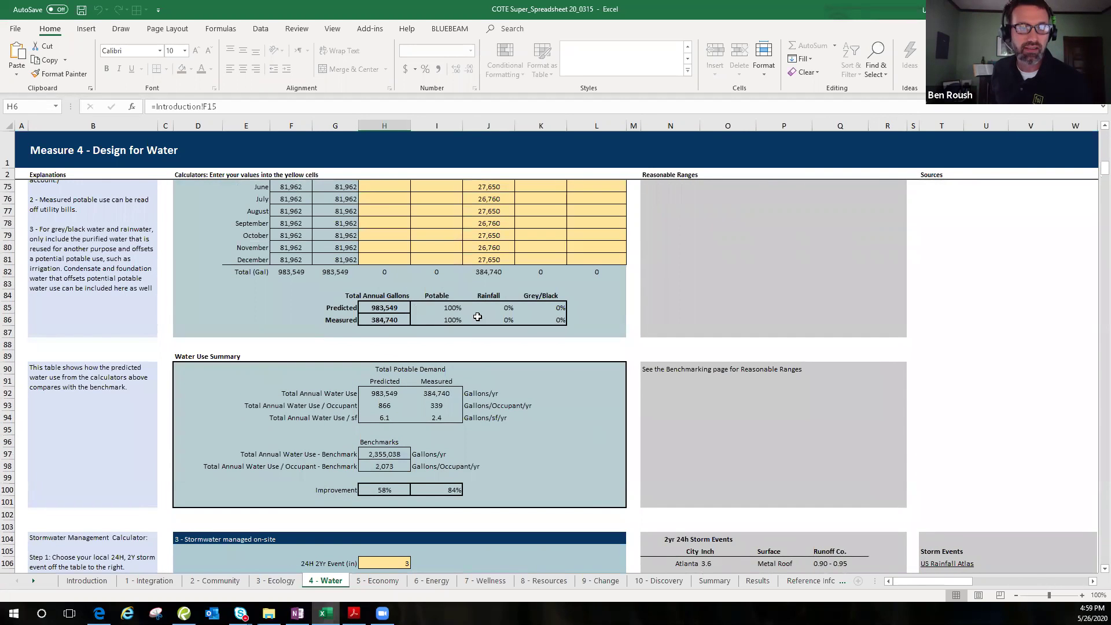
scroll(475, 319, up, 4)
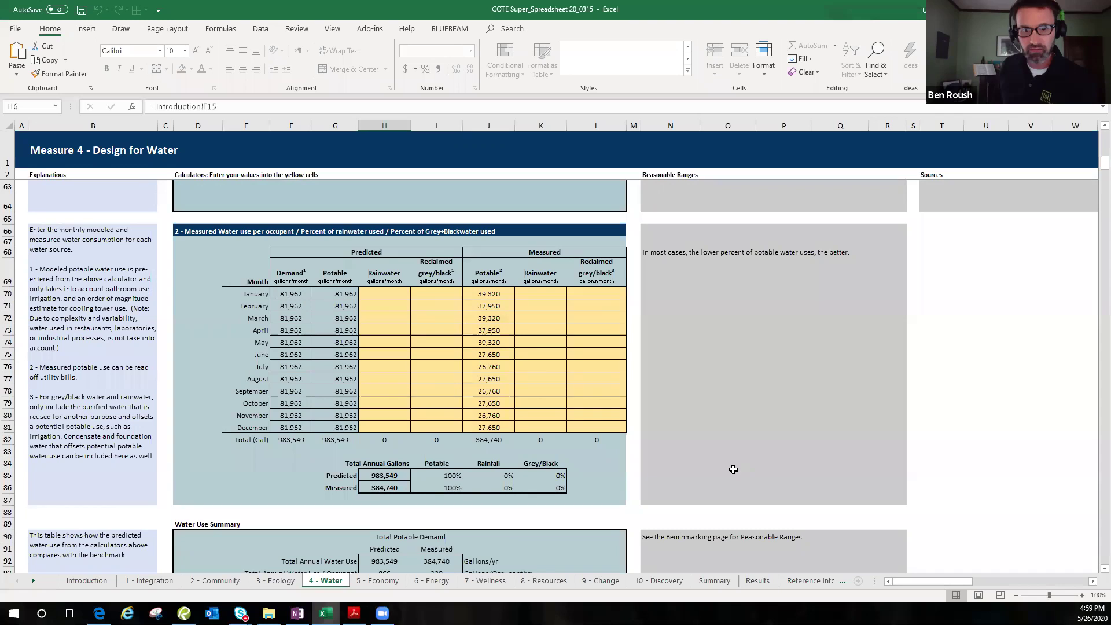
scroll(705, 420, up, 1)
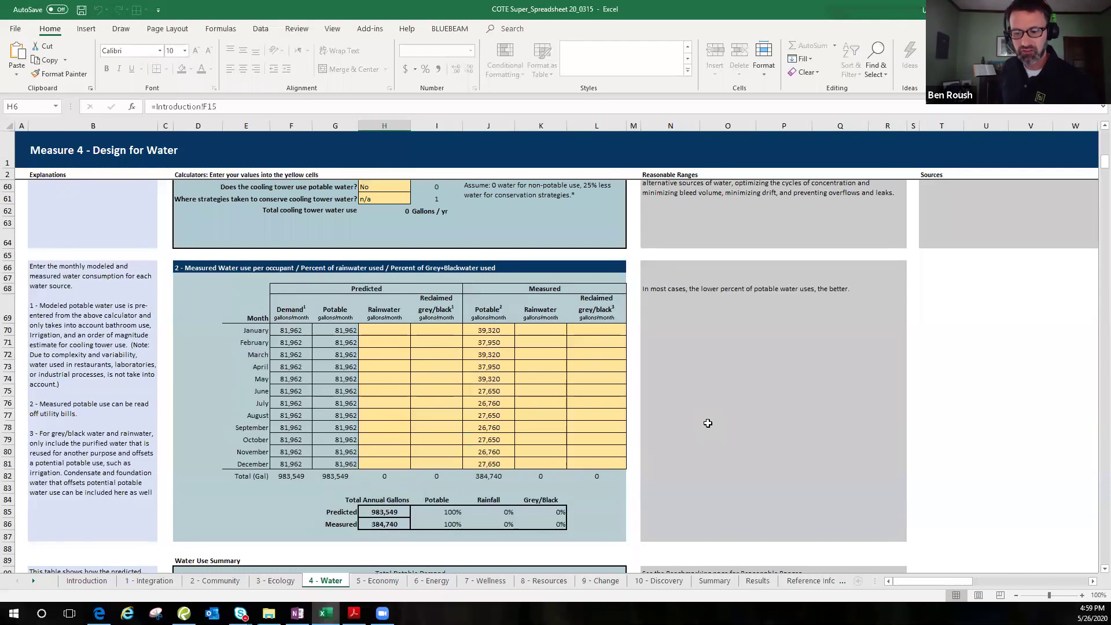
scroll(701, 422, down, 1)
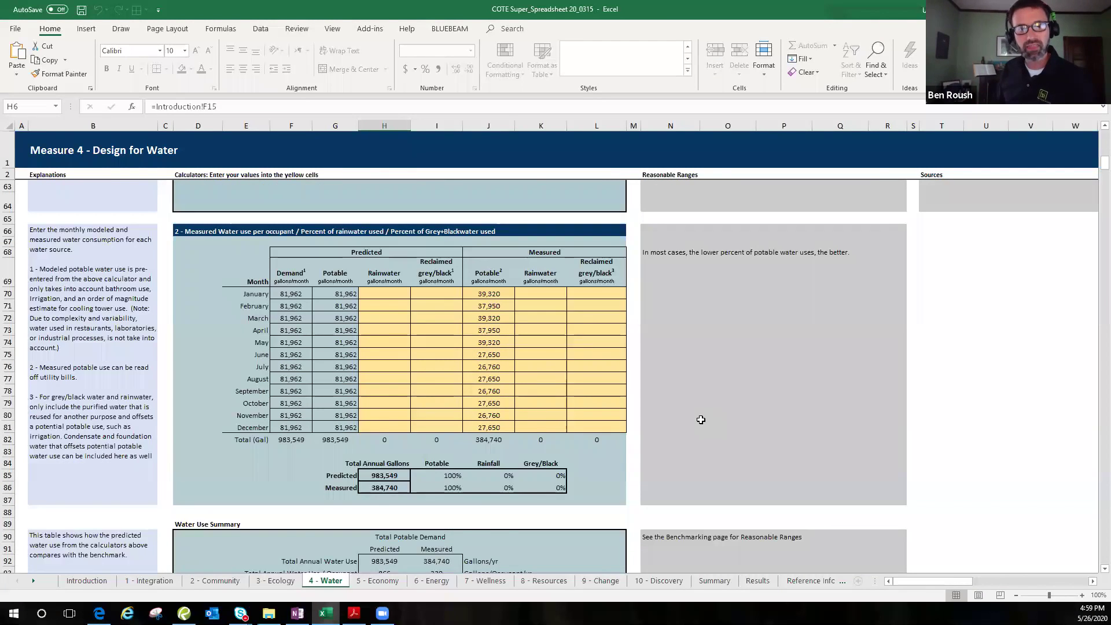
scroll(700, 422, down, 2)
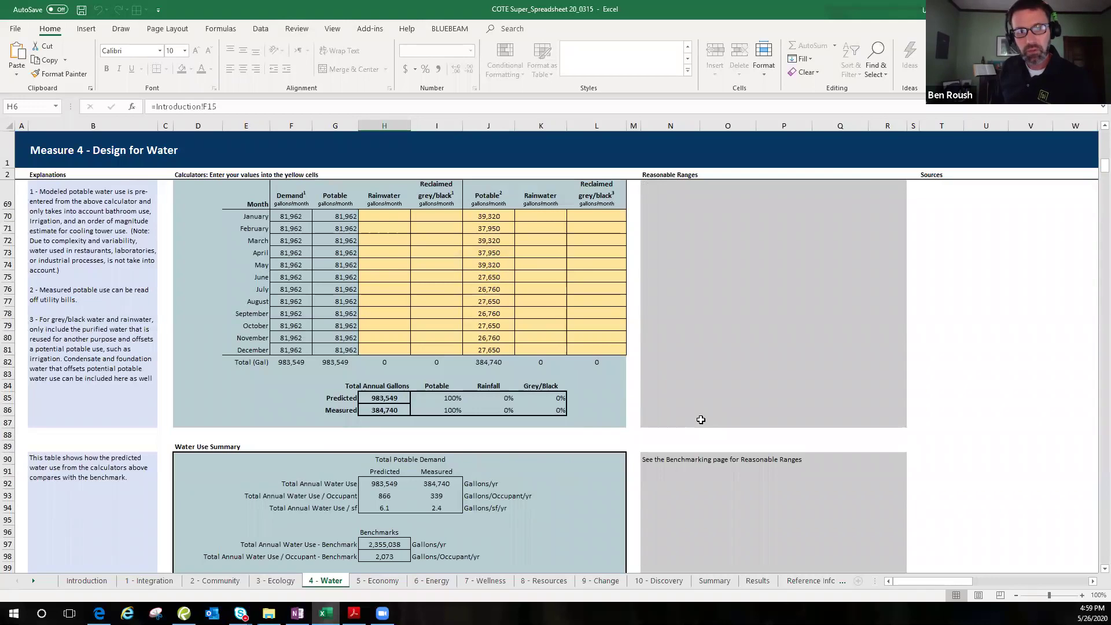
Step: Examine the Water sheet's Water Use Summary, comparing predicted and measured use with the benchmarks and improvement percentages
scroll(701, 419, down, 1)
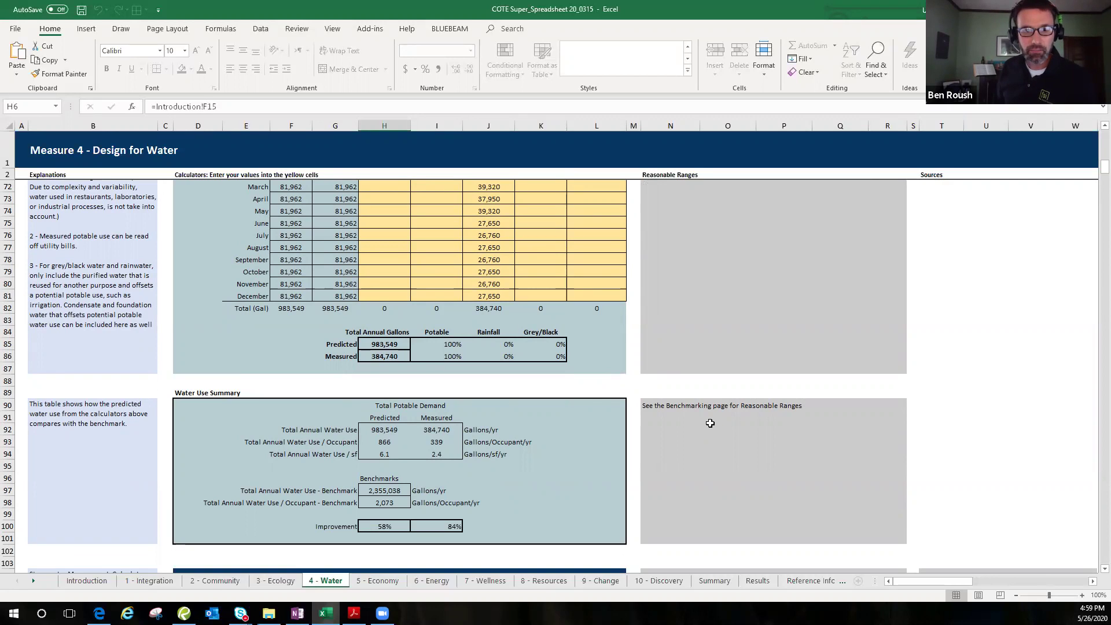
scroll(710, 423, down, 2)
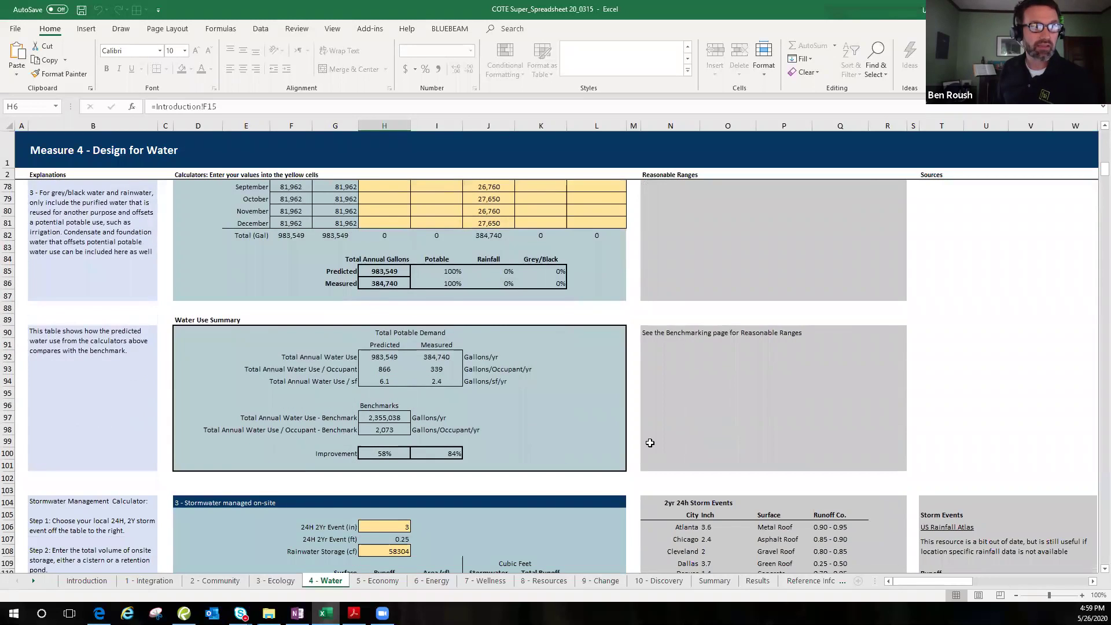
scroll(650, 443, down, 2)
Step: From the Economy sheet, open the BOMA maintenance costs source in the browser and read through the benchmarking article's operating expense charts
click(378, 580)
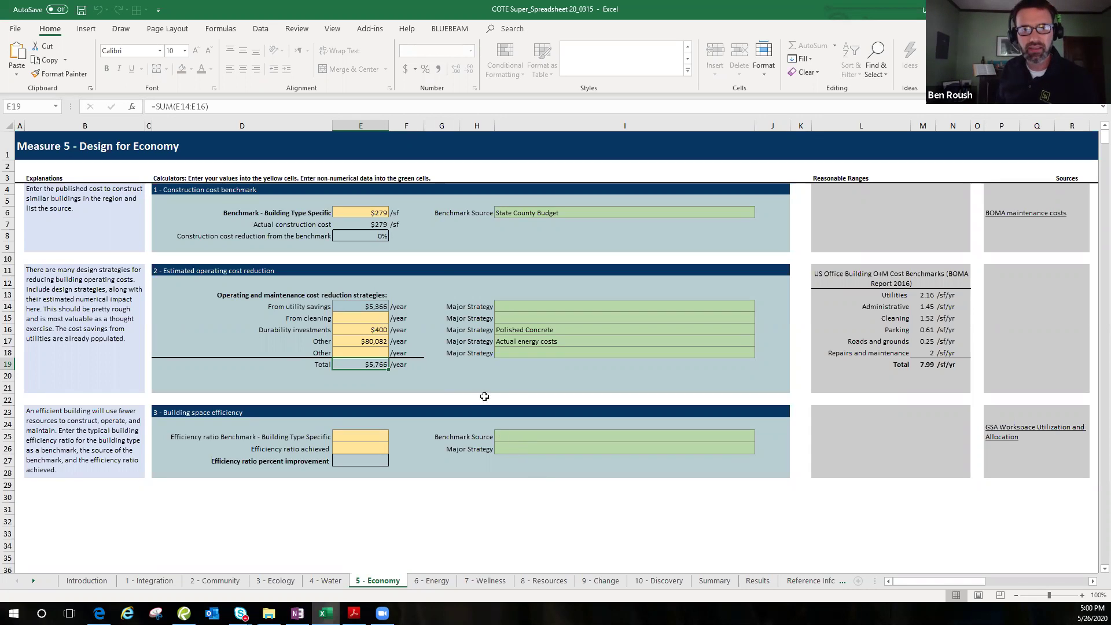
click(444, 272)
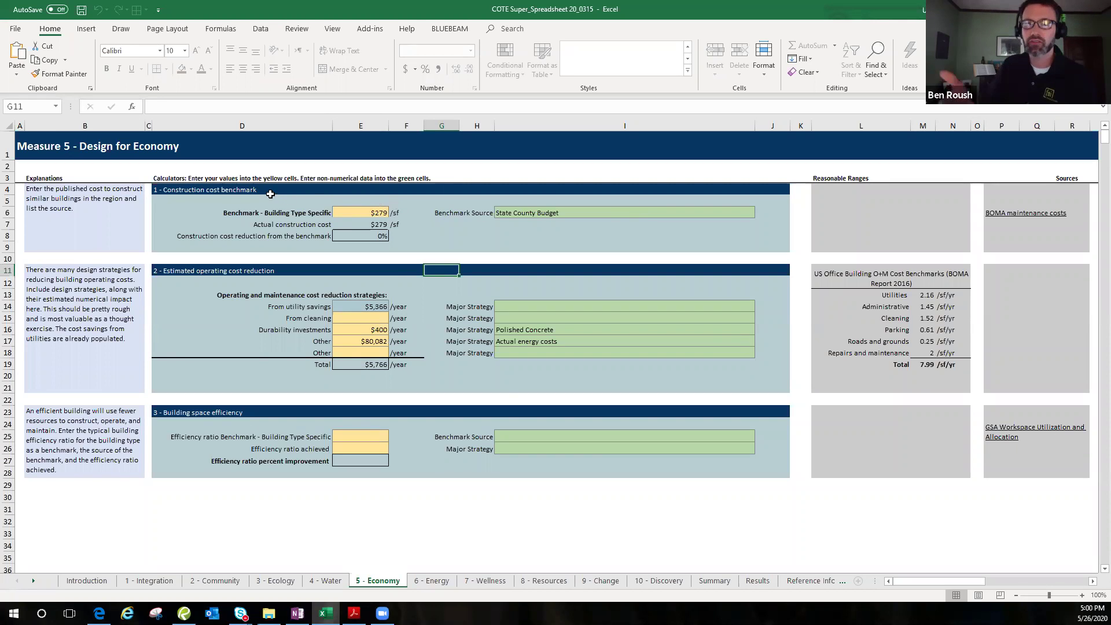
click(1012, 214)
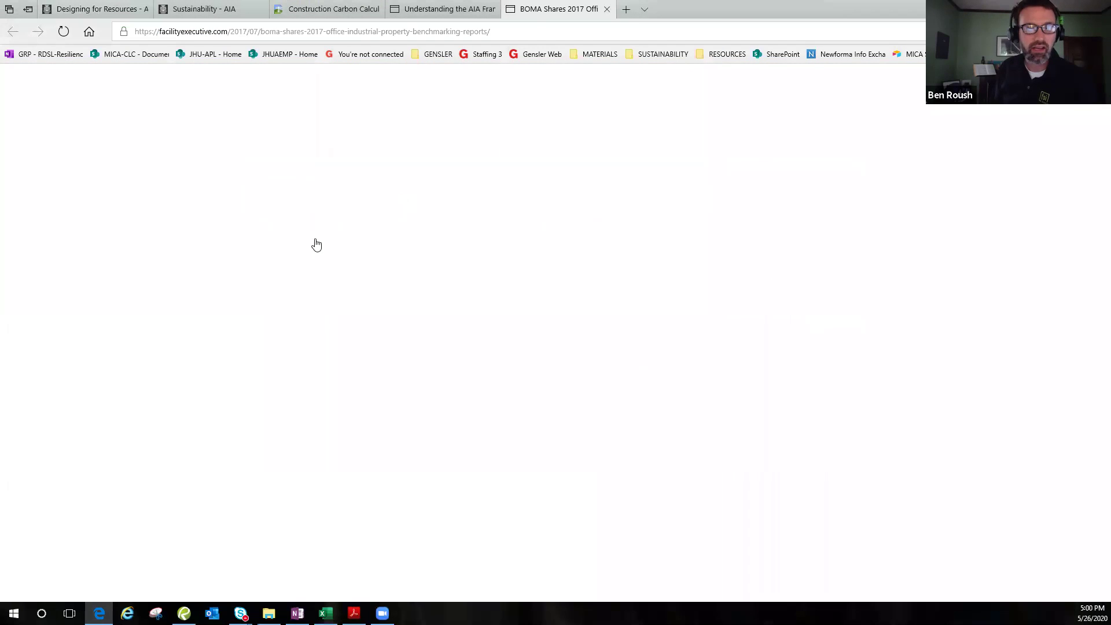
scroll(373, 310, down, 10)
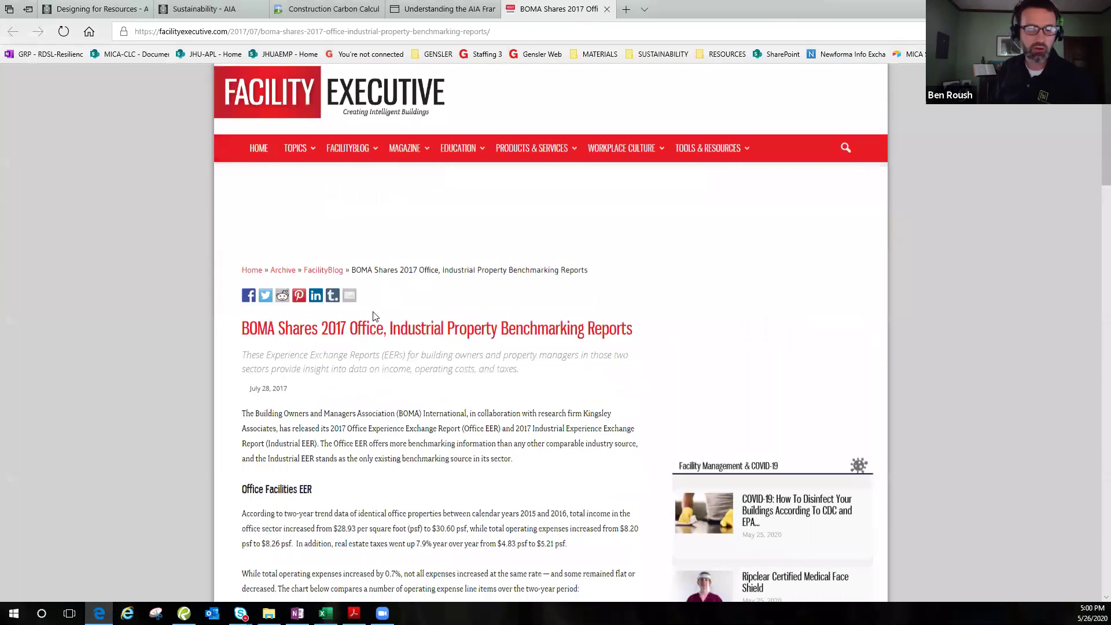
scroll(358, 323, down, 1)
scroll(376, 306, up, 2)
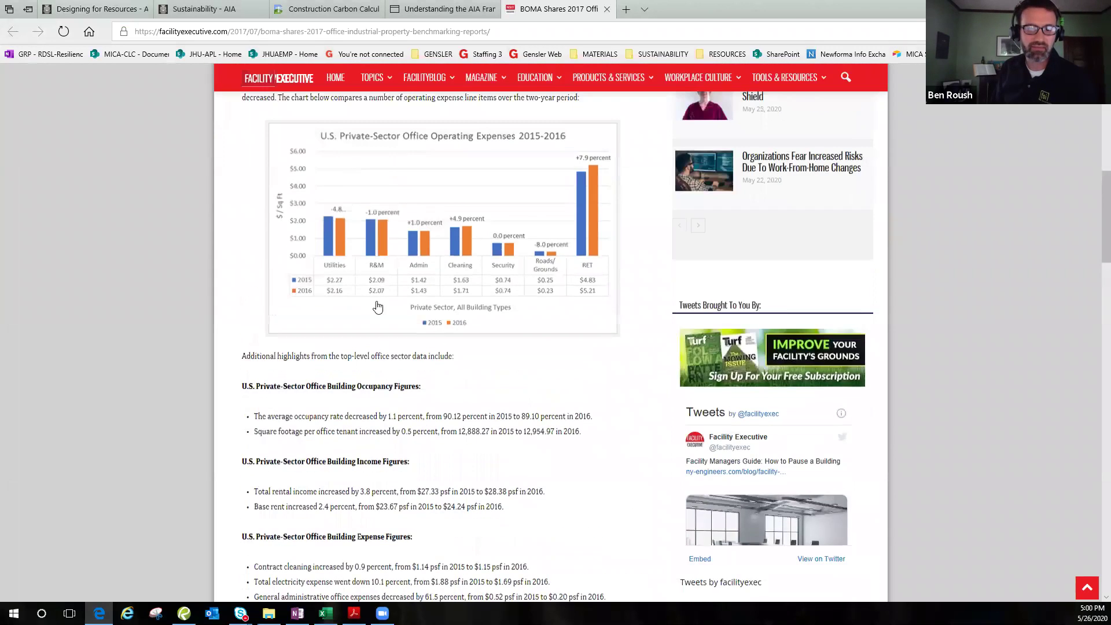
scroll(347, 278, down, 4)
scroll(371, 309, down, 7)
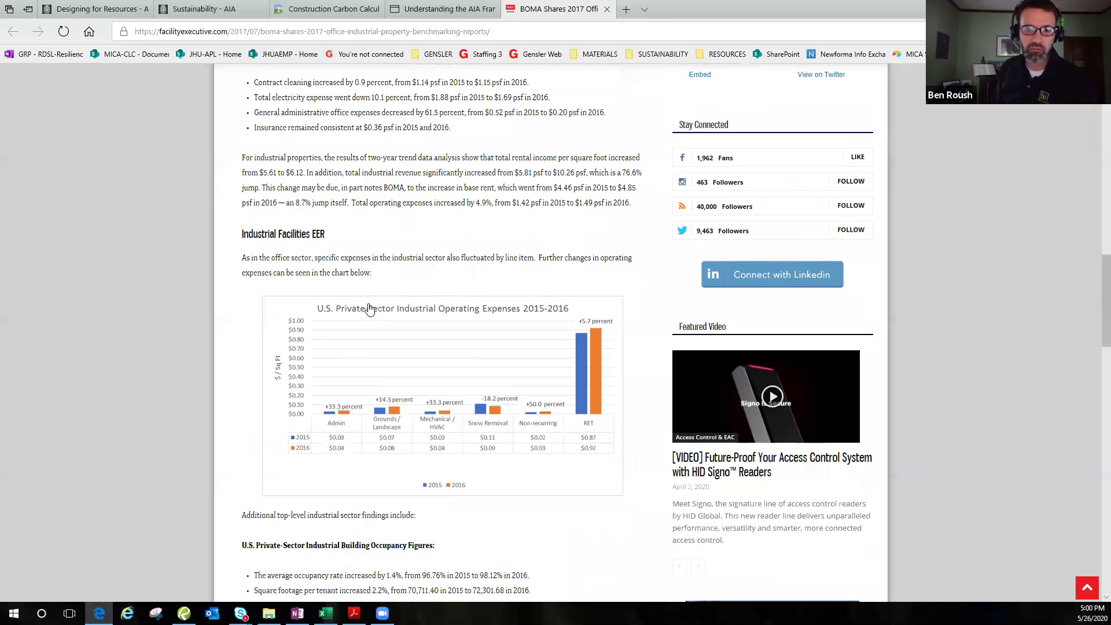
scroll(367, 307, down, 1)
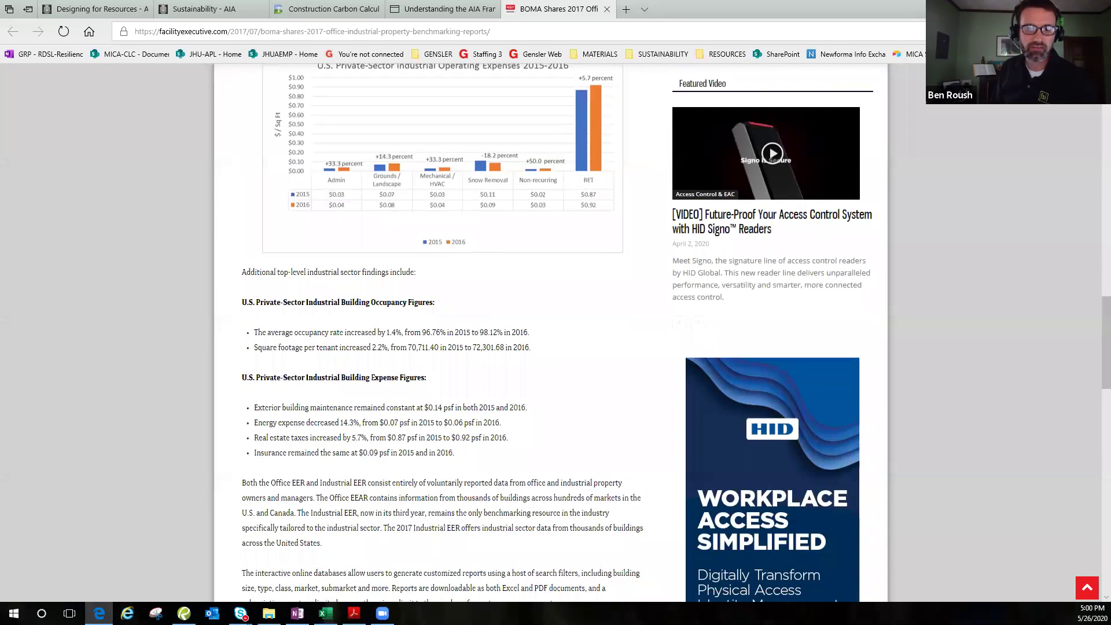
Step: Return to the Excel workbook and review the Economy sheet's construction cost benchmark, operating cost reduction and building space efficiency sections
key(alt+Tab)
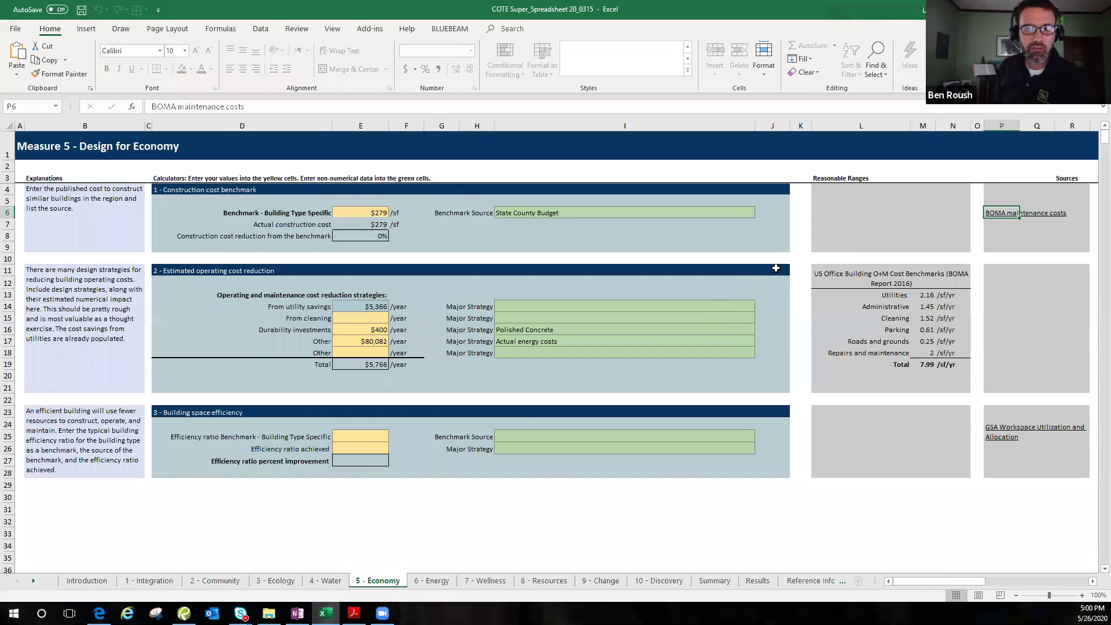
click(867, 213)
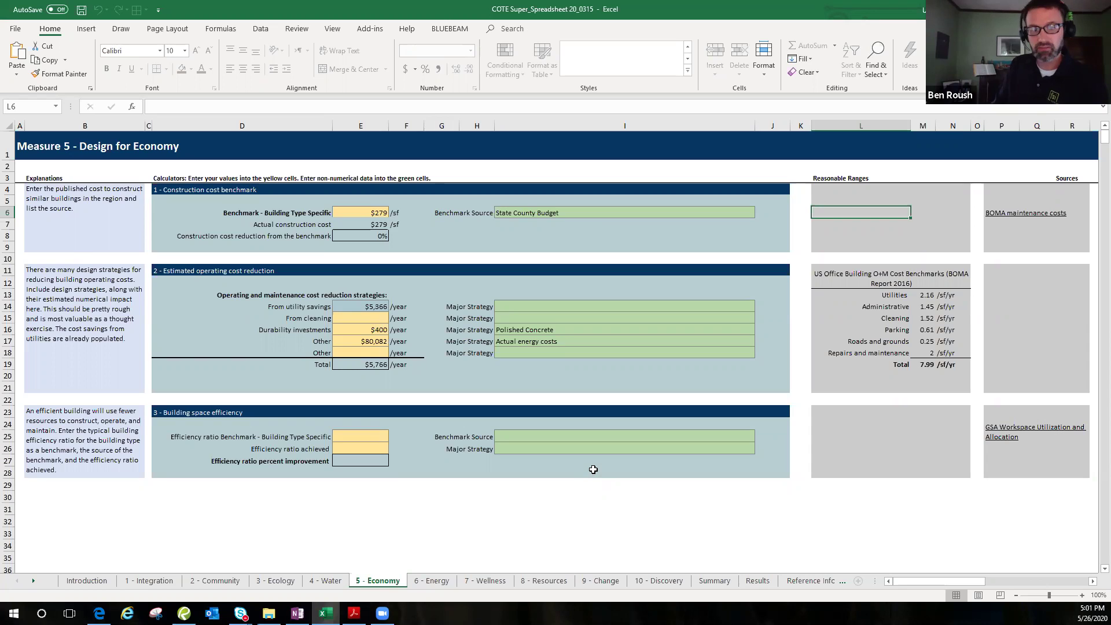
scroll(556, 347, down, 5)
scroll(555, 347, up, 5)
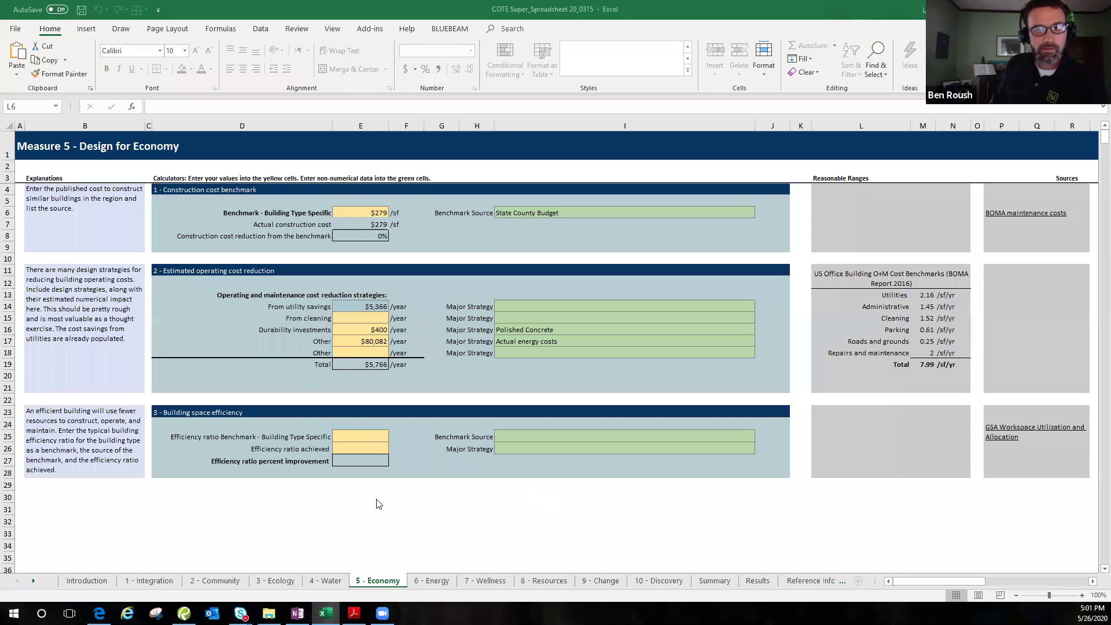
Step: Examine the Energy sheet's monthly predicted and measured energy use, checking the conversion factor for measured grid electricity
click(420, 582)
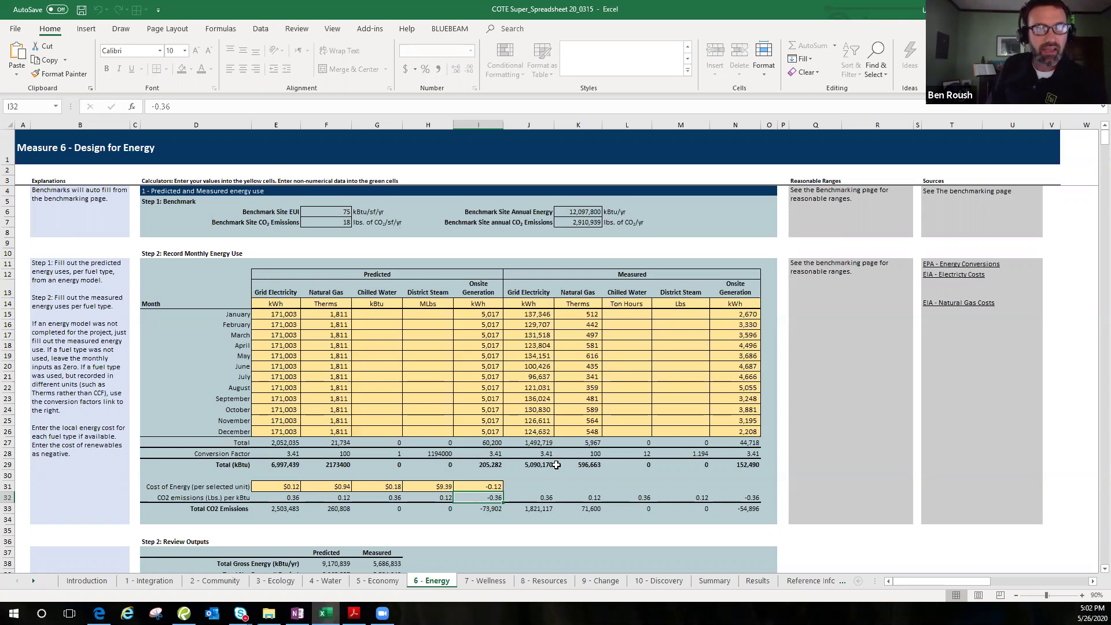
click(525, 453)
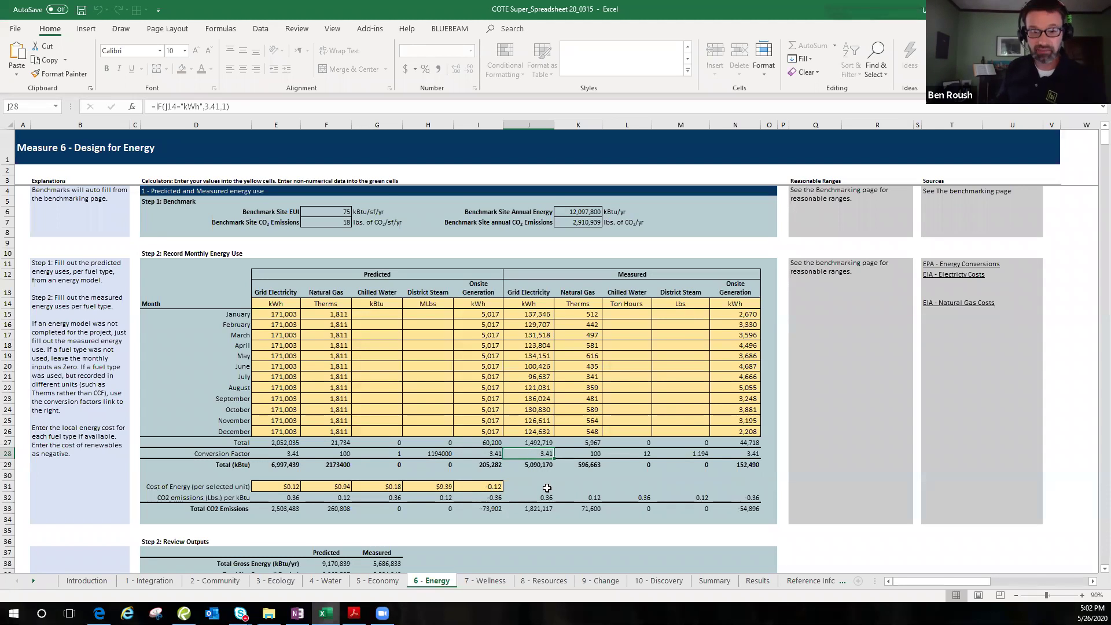
scroll(552, 482, down, 2)
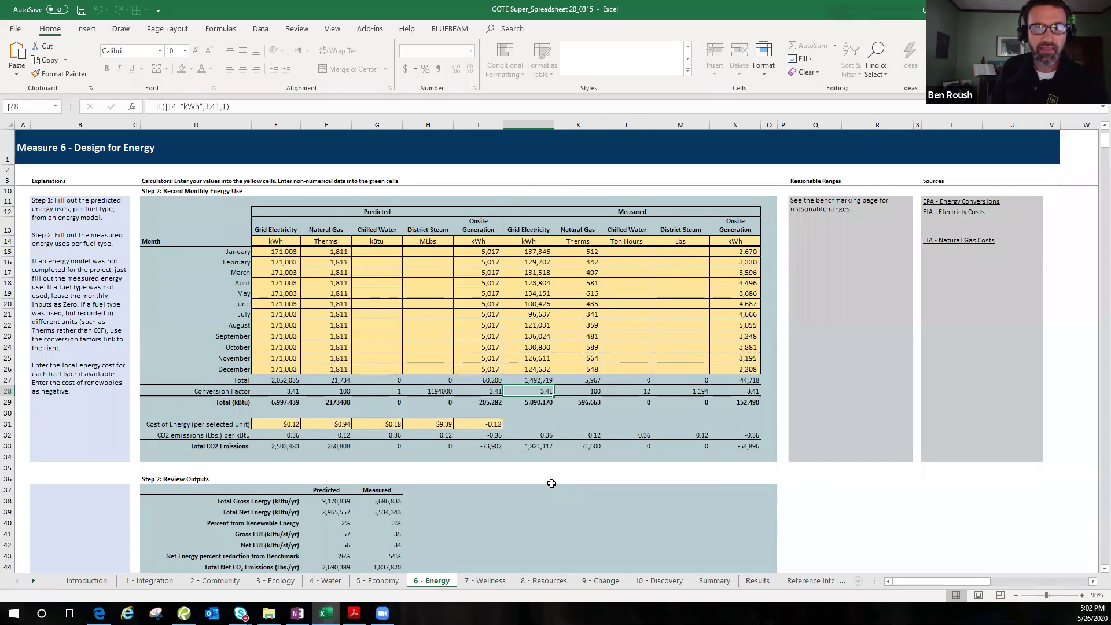
scroll(551, 467, down, 4)
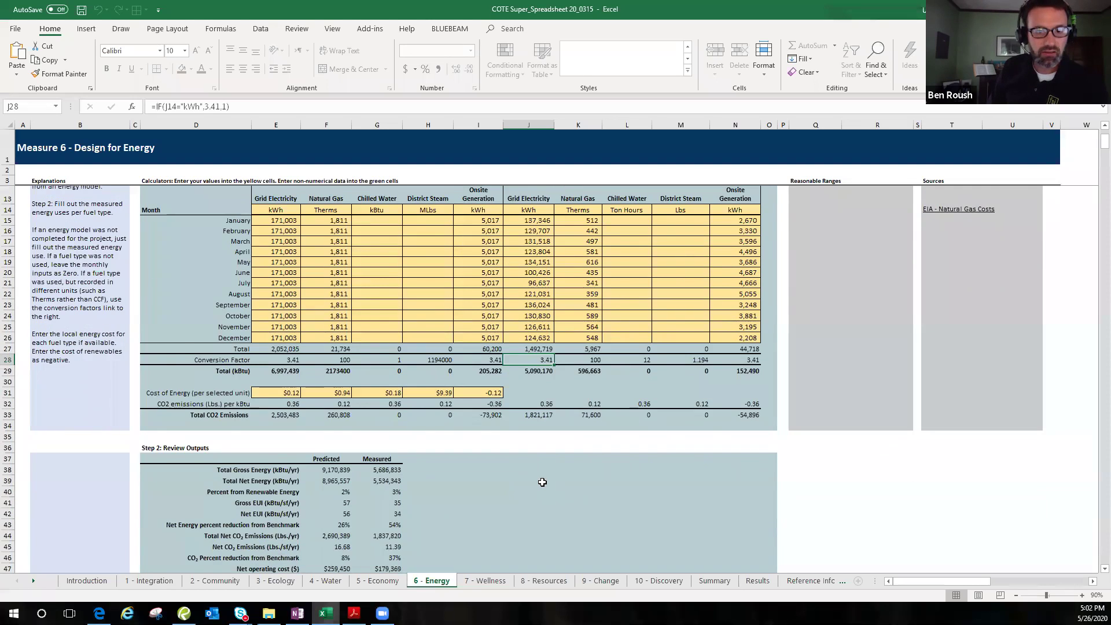
scroll(543, 482, down, 1)
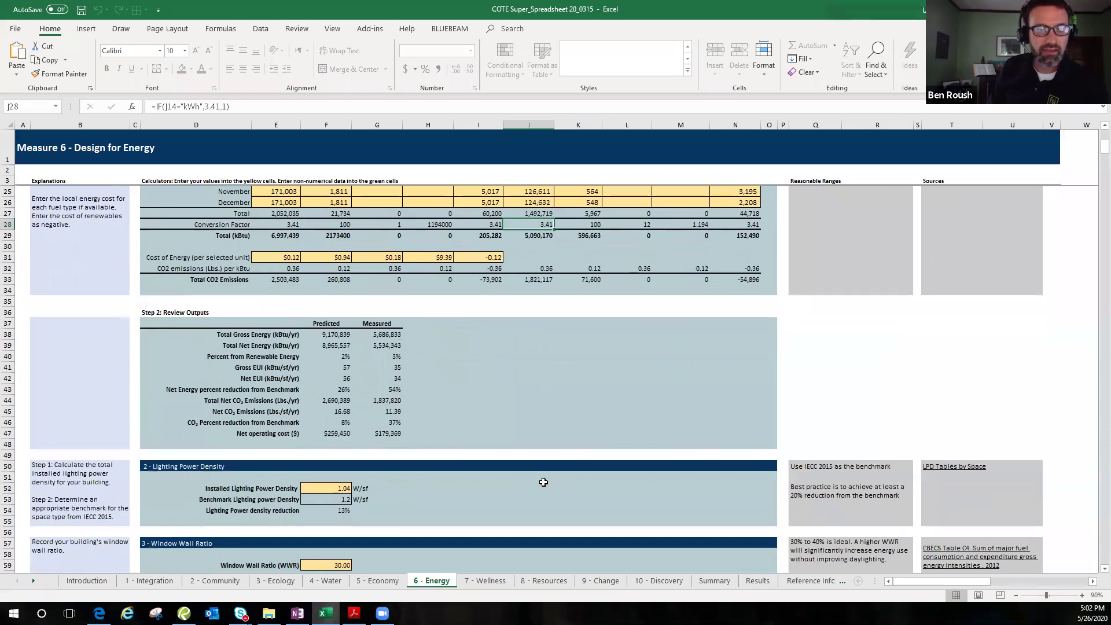
scroll(543, 484, down, 1)
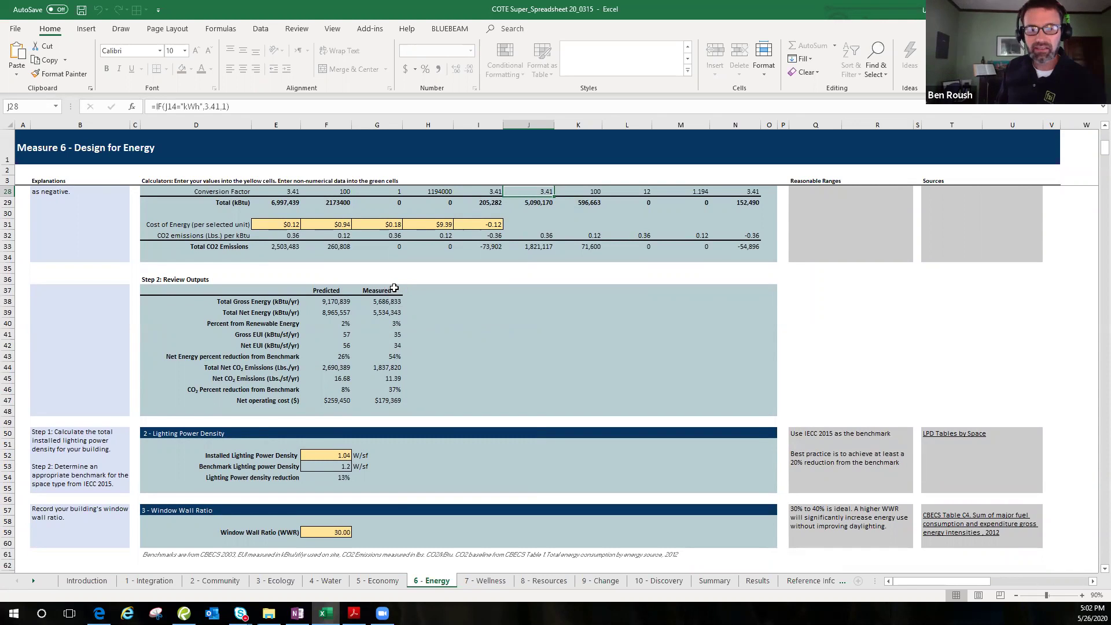
Step: Review the measured results in the Energy sheet's Review Outputs table, plus the lighting power density and window wall ratio sections
drag(394, 290, 384, 402)
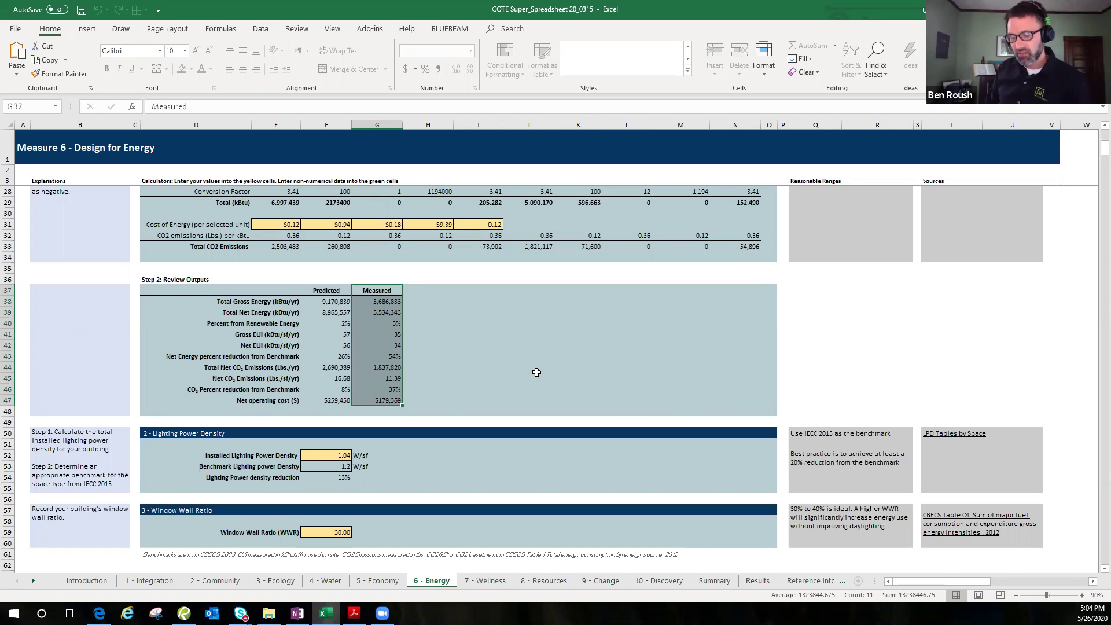
click(409, 400)
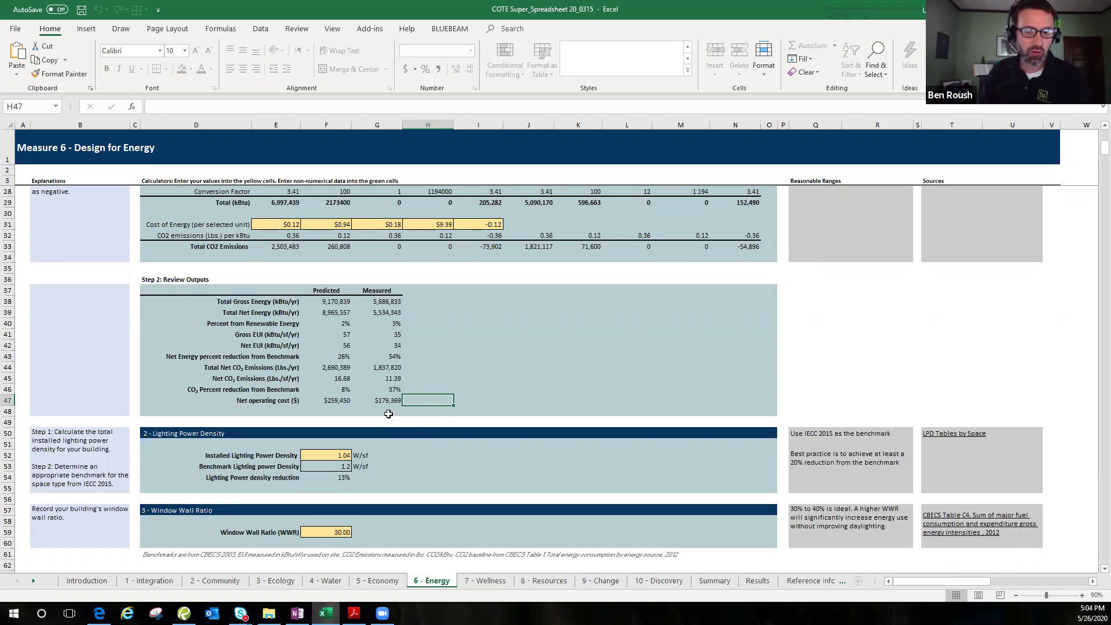
scroll(386, 418, down, 2)
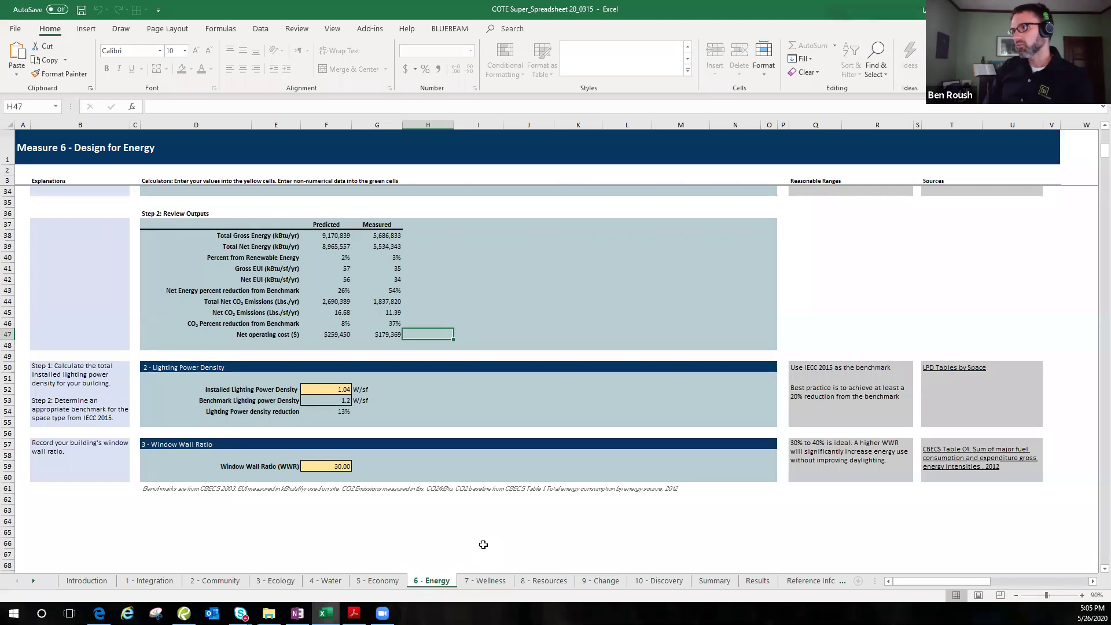
Step: Examine the Wellness sheet's calculated percentages for quality views, operable windows and daylighting
click(485, 581)
scroll(515, 370, up, 3)
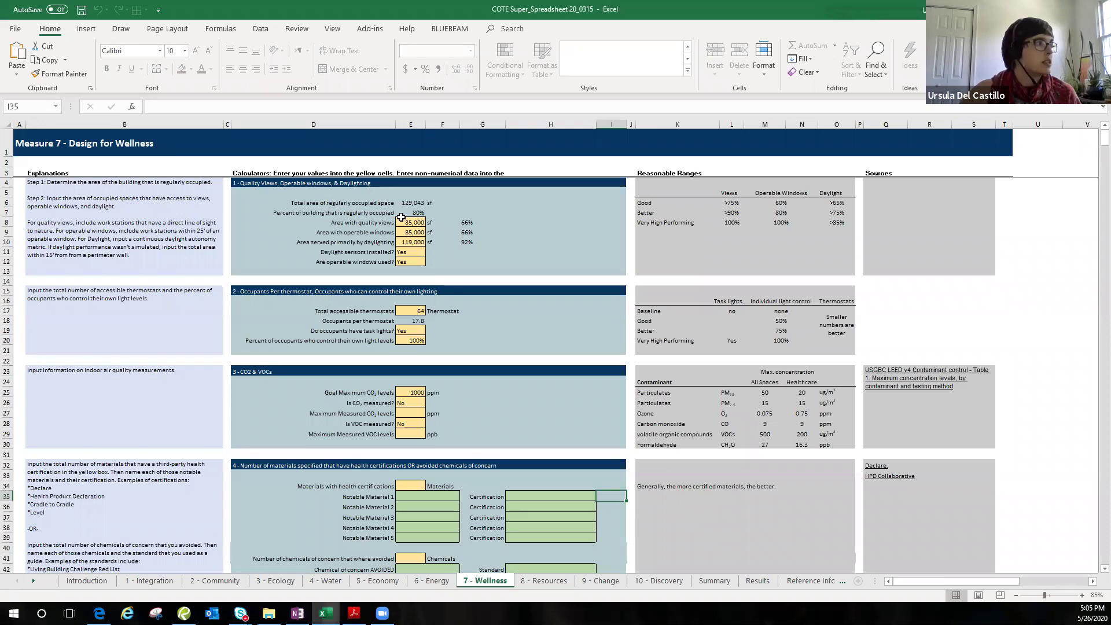
click(362, 223)
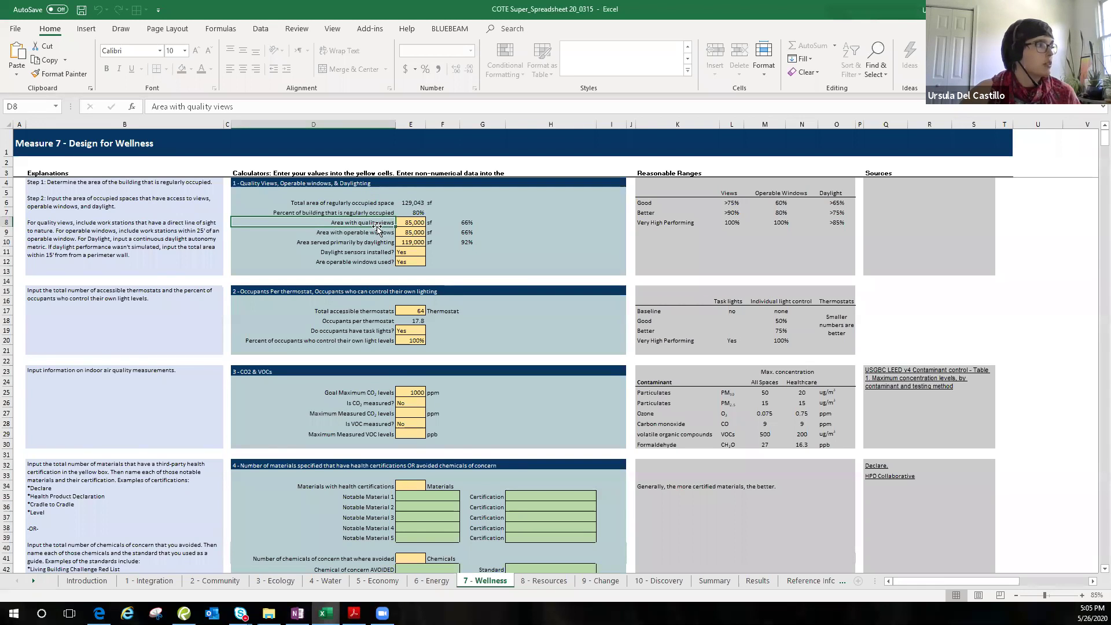
click(471, 223)
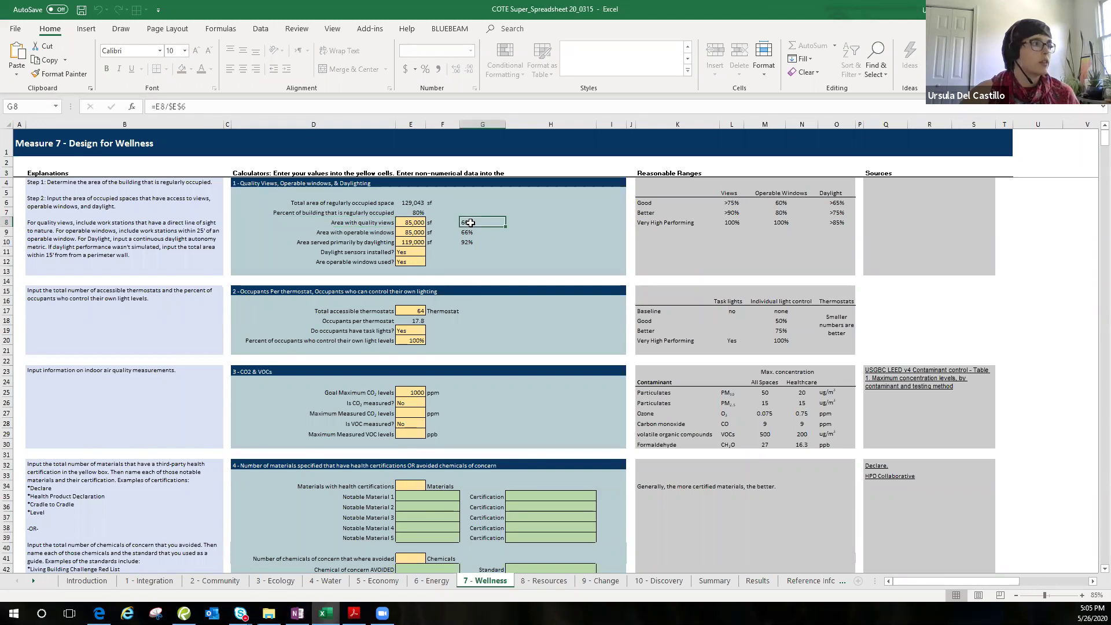
click(471, 232)
click(473, 242)
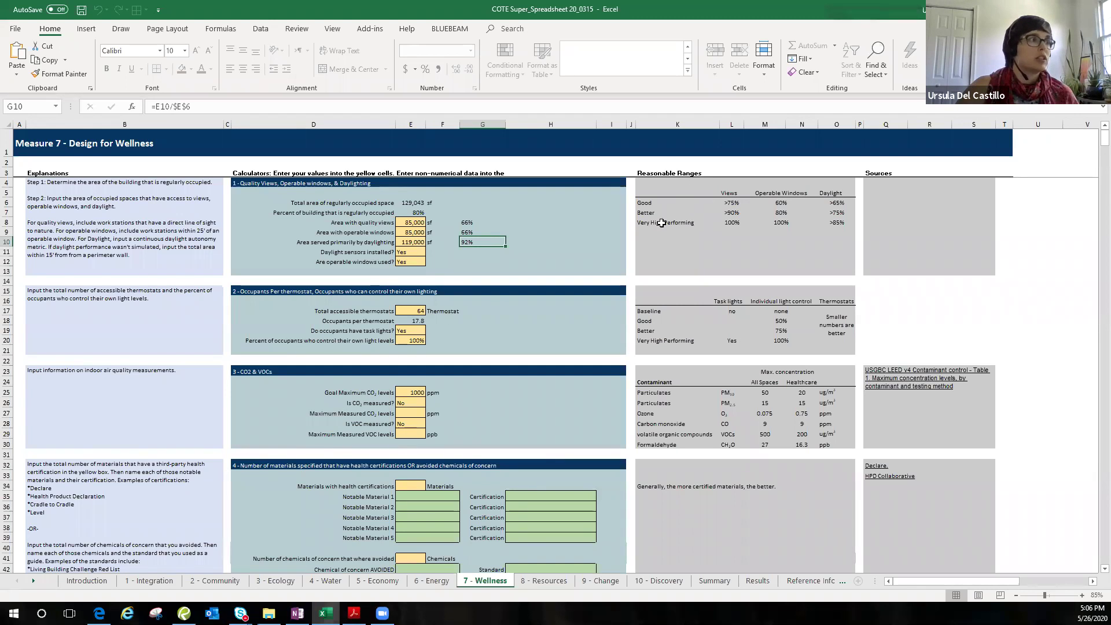
Step: Check the Wellness sheet's reasonable ranges for views, operable windows and daylight, from Good to Very High Performing
drag(648, 224, 839, 205)
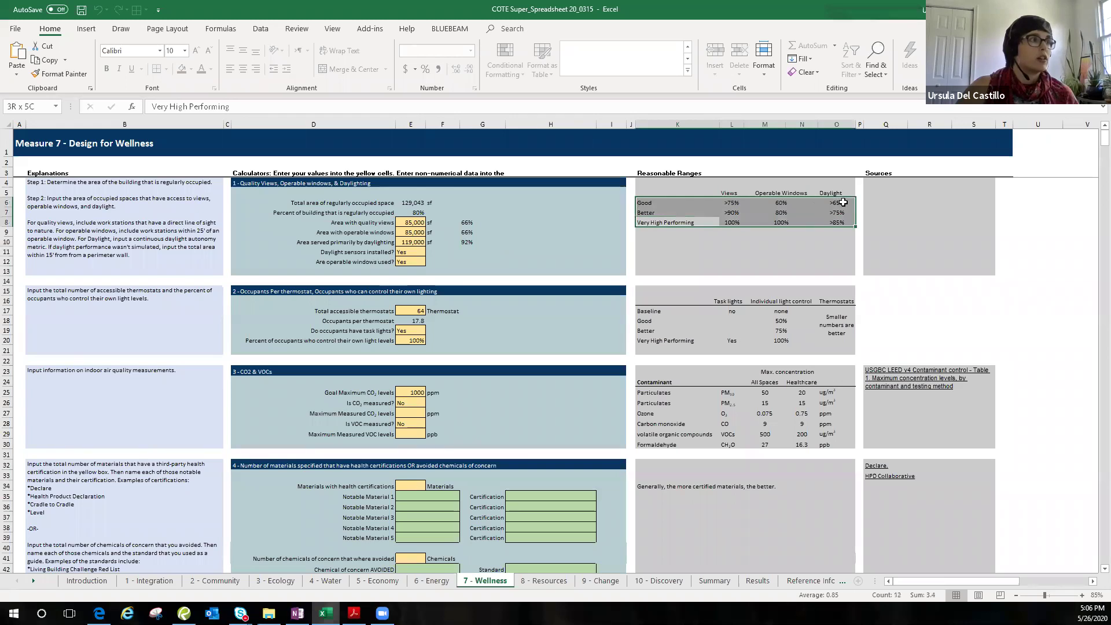
click(679, 205)
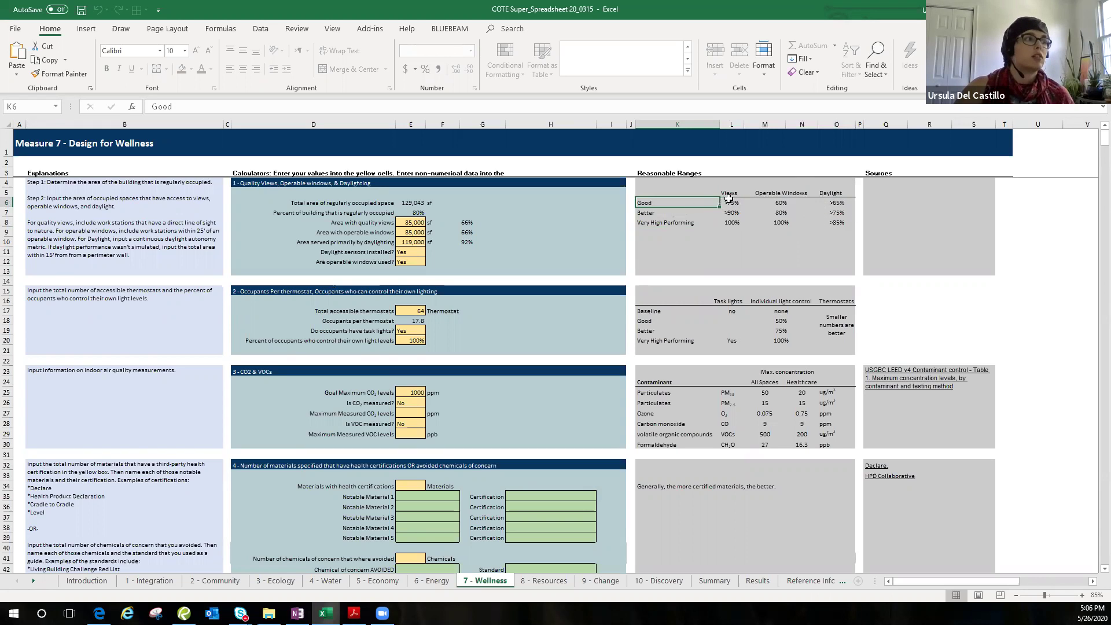
click(779, 224)
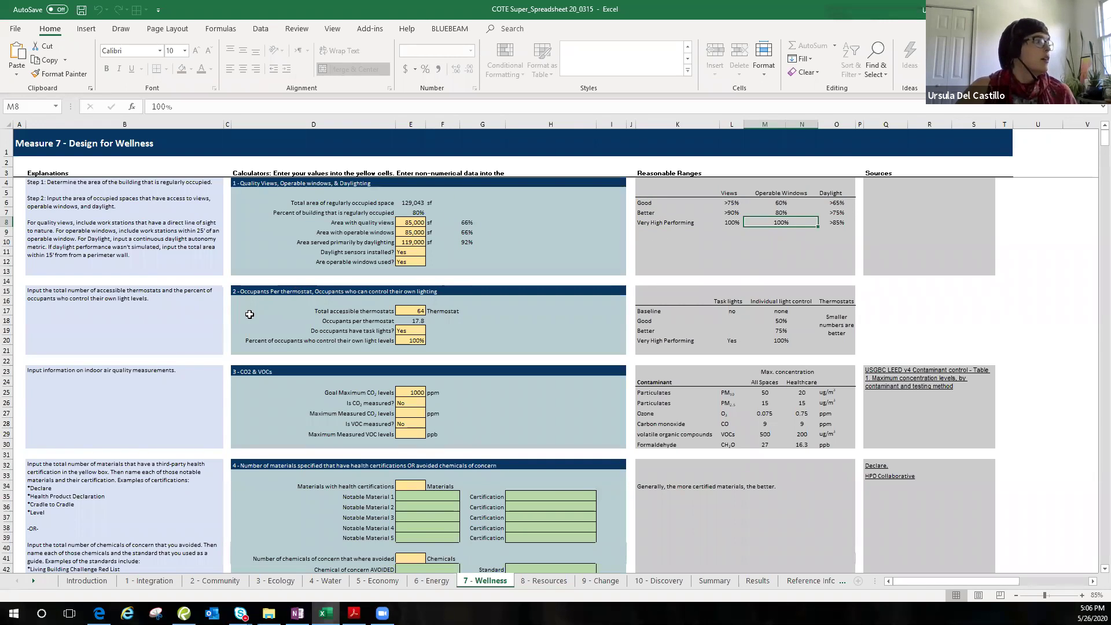
Step: Review the Wellness sheet's thermostat and lighting control section and its CO2 and VOCs section with contaminant limits
click(326, 311)
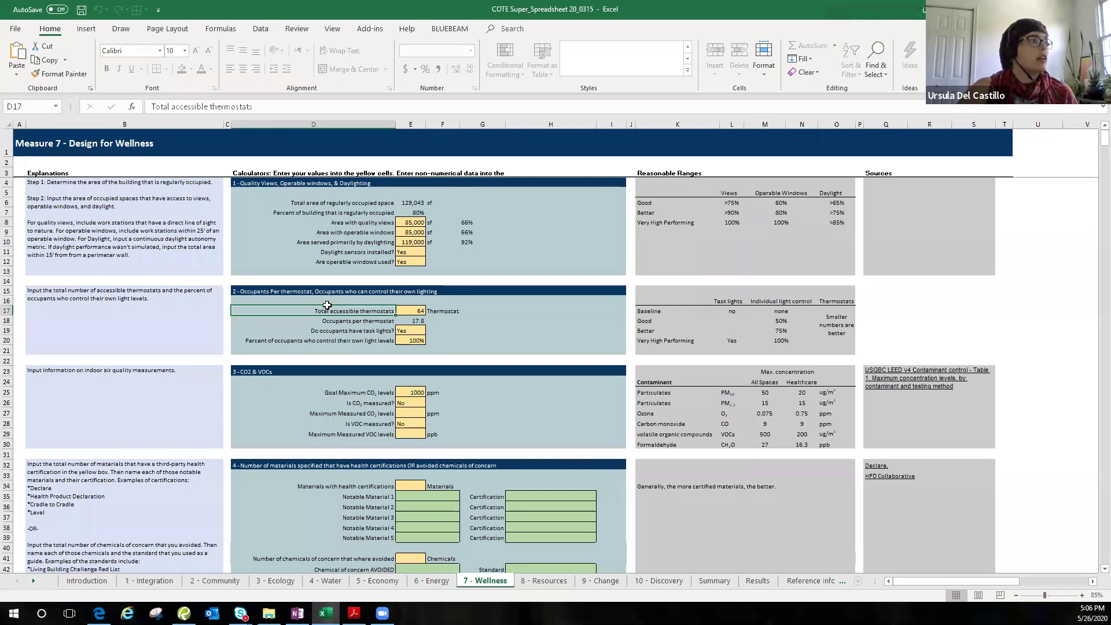
scroll(370, 282, down, 1)
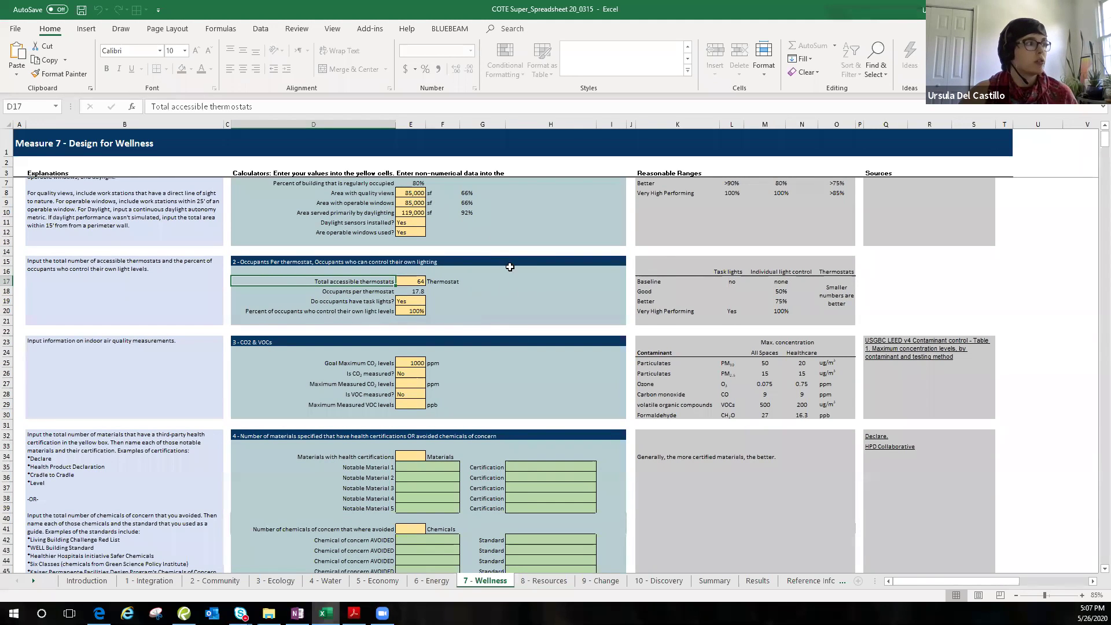
scroll(586, 257, down, 1)
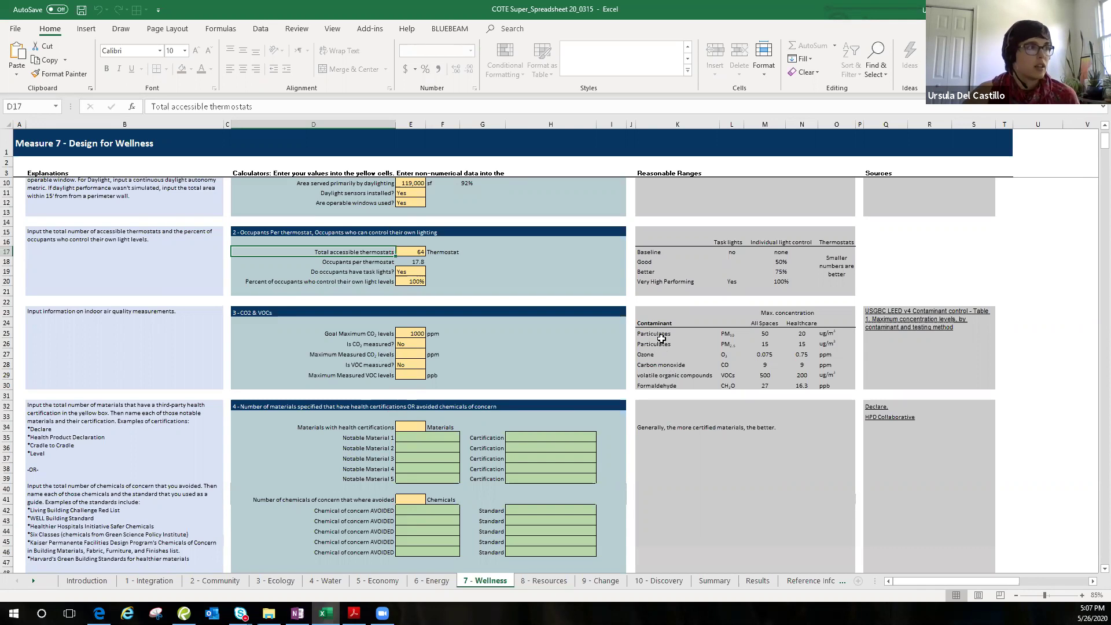
scroll(661, 339, down, 1)
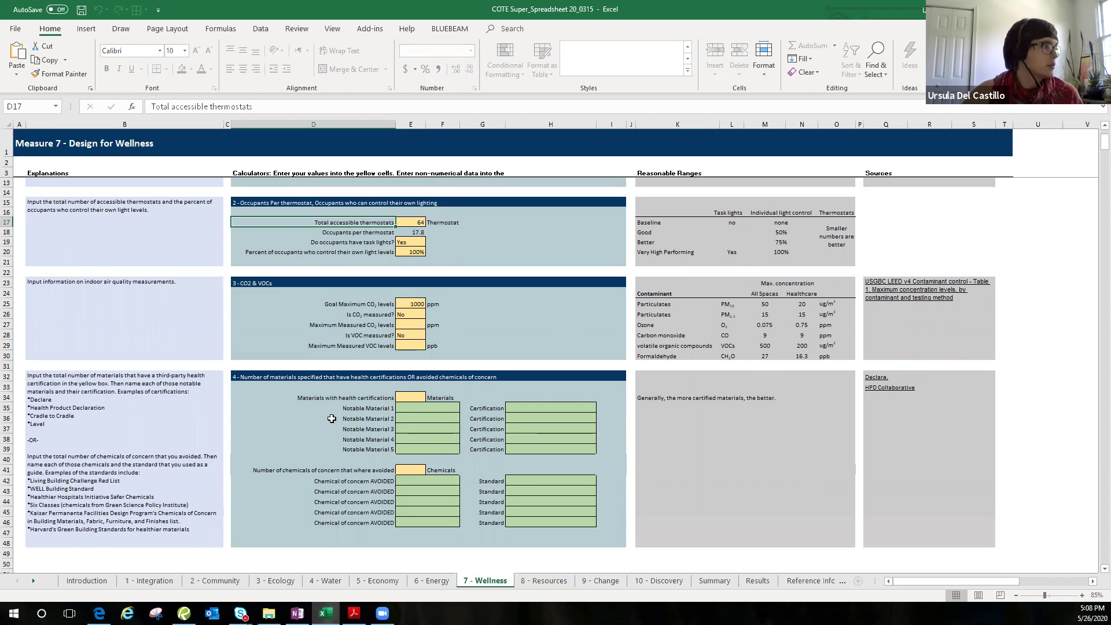
Step: Examine the Wellness sheet's section on materials with health certifications and avoided chemicals of concern, including the notable material fields
click(351, 396)
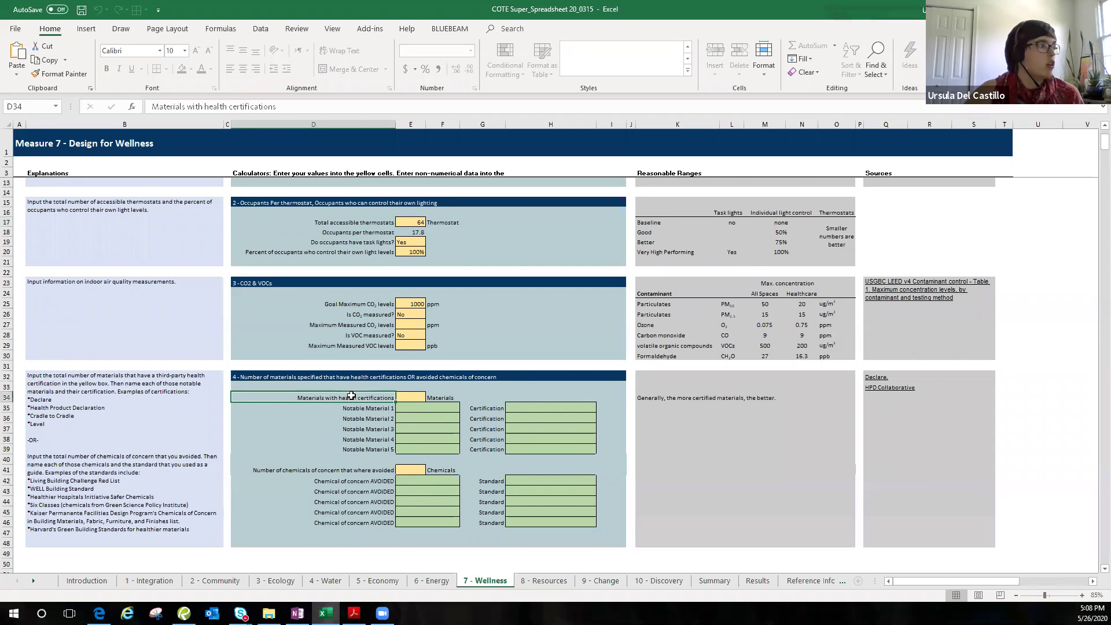
scroll(341, 403, down, 1)
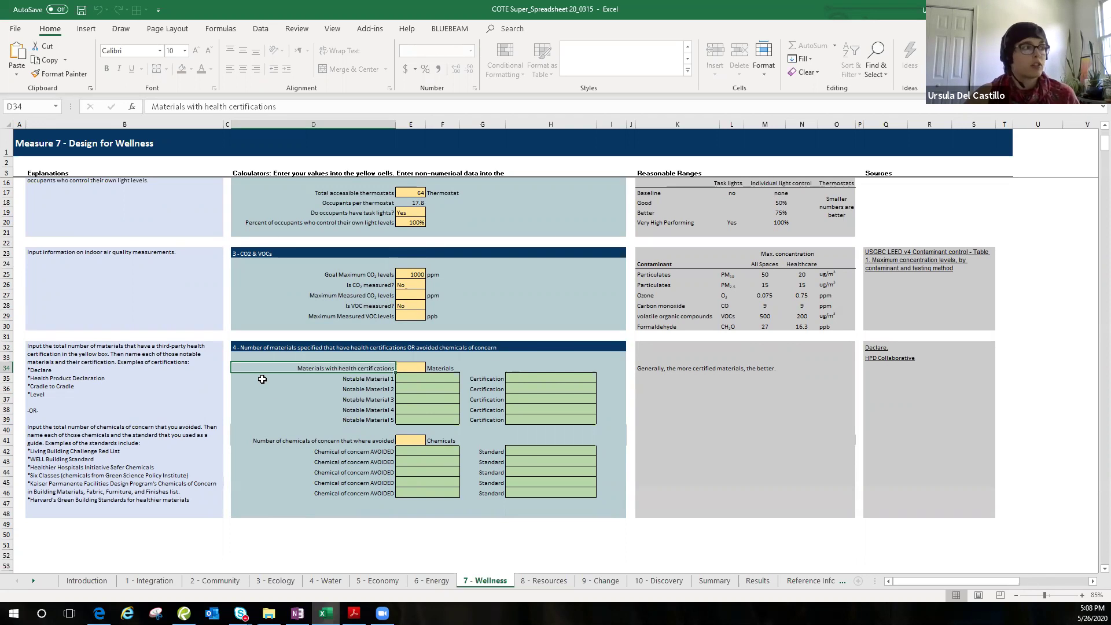
click(438, 381)
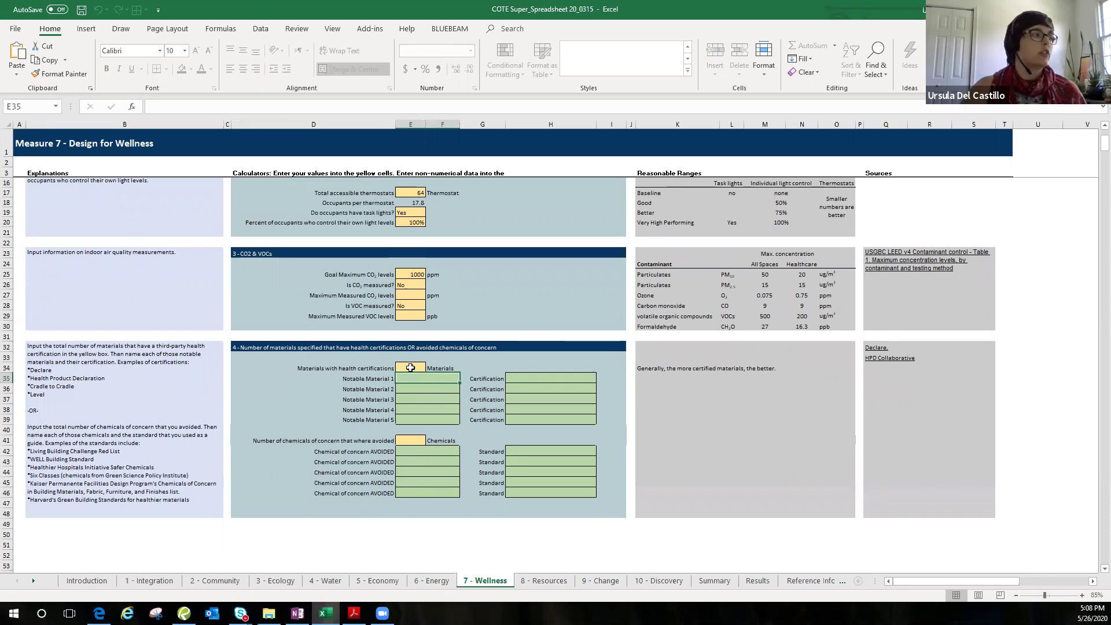
Step: Review the Wellness sheet's fields for materials with health certifications, and open the Embodied Energy section of the Resources sheet
click(410, 368)
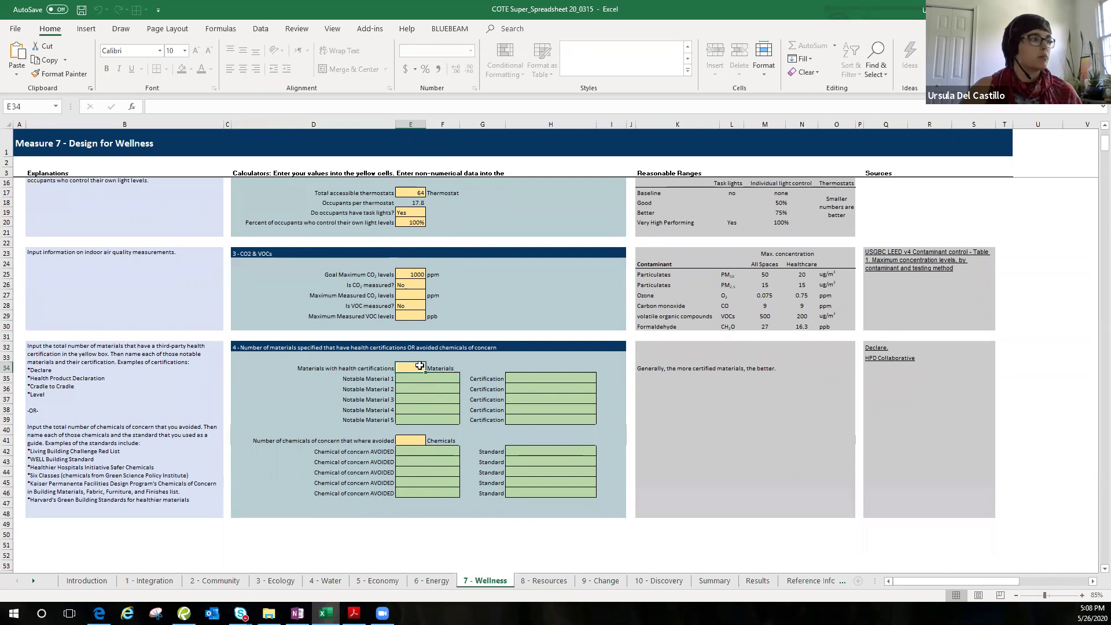
click(419, 378)
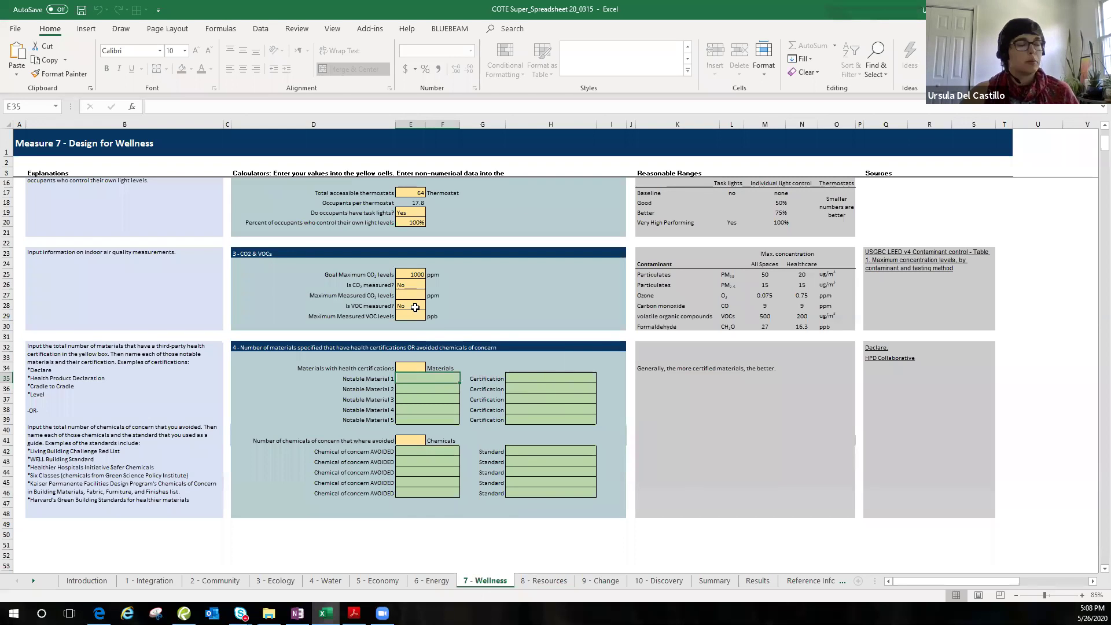
click(537, 582)
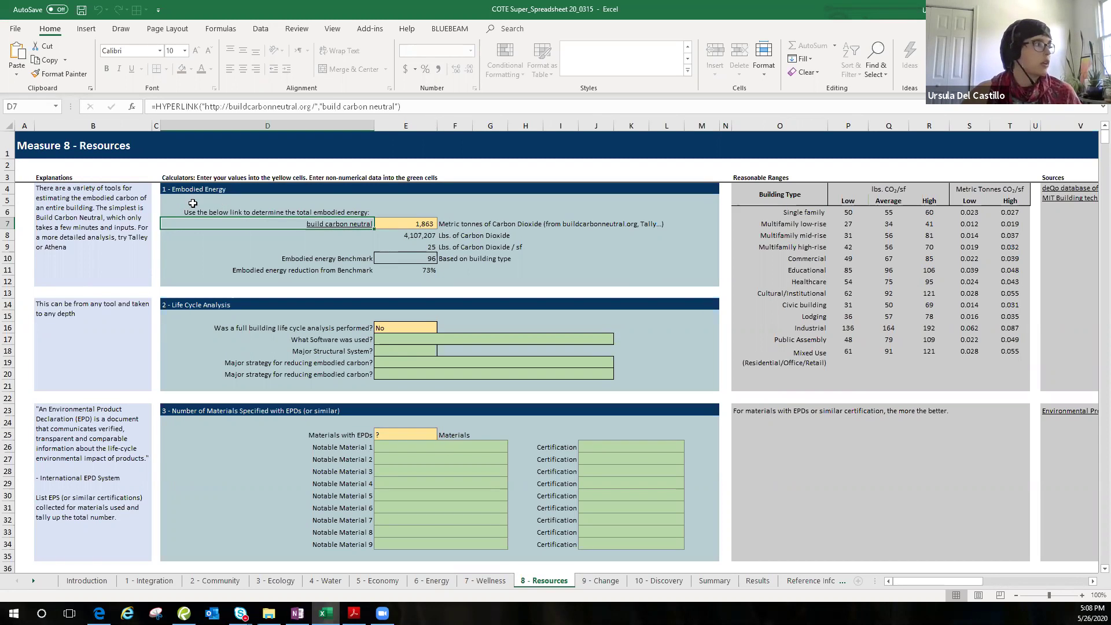
click(220, 189)
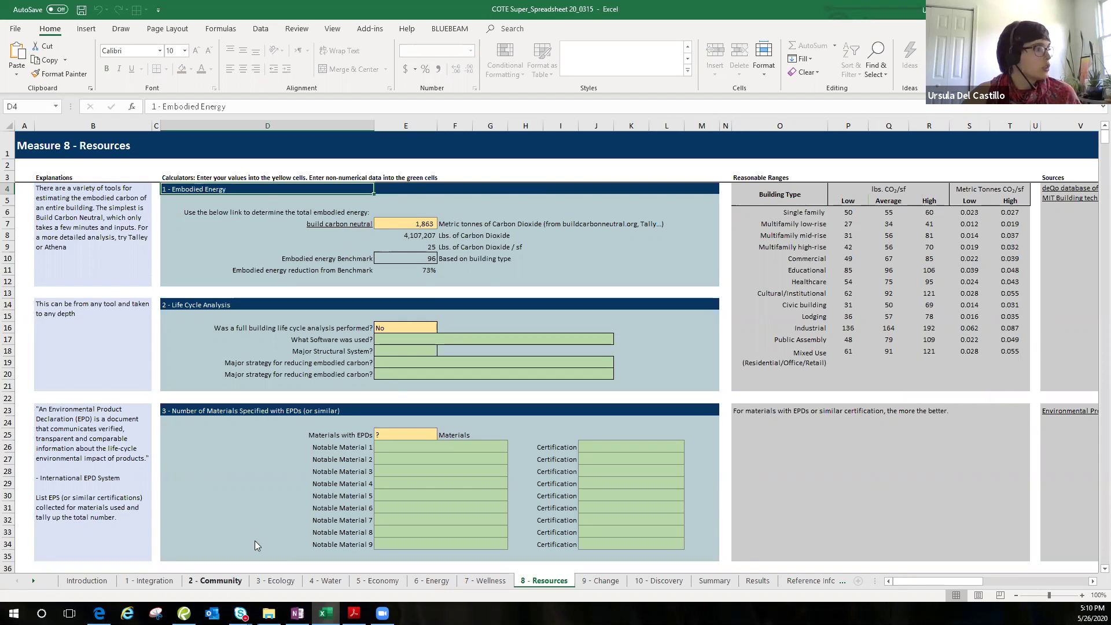
Step: Switch to the browser's Construction Carbon Calculator, agree to the terms of use and calculate the project's net embodied CO2
click(99, 613)
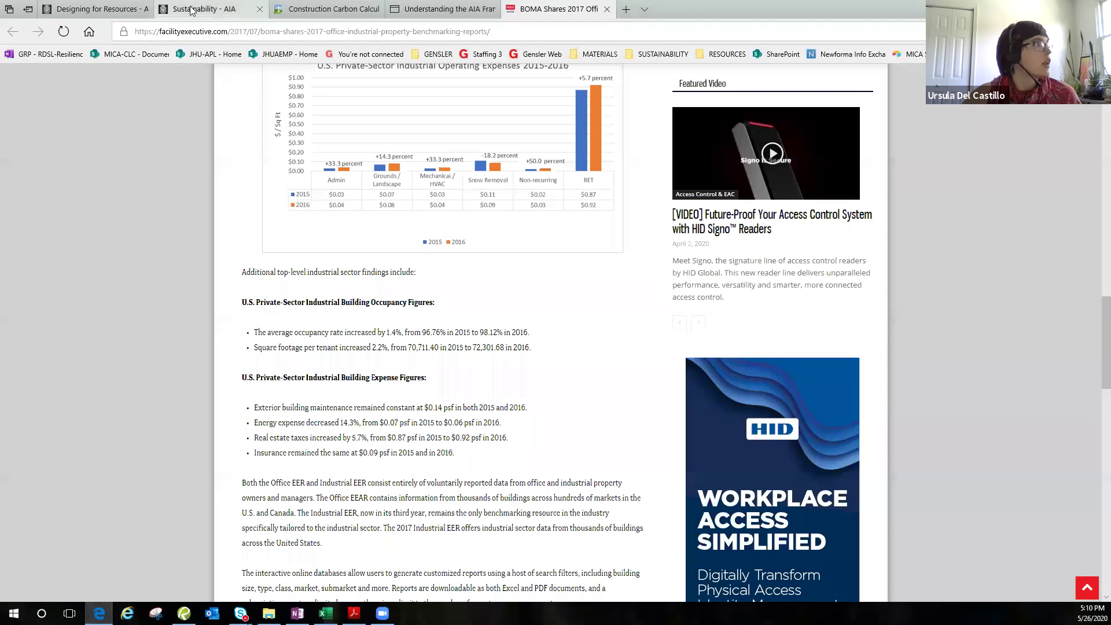
click(324, 8)
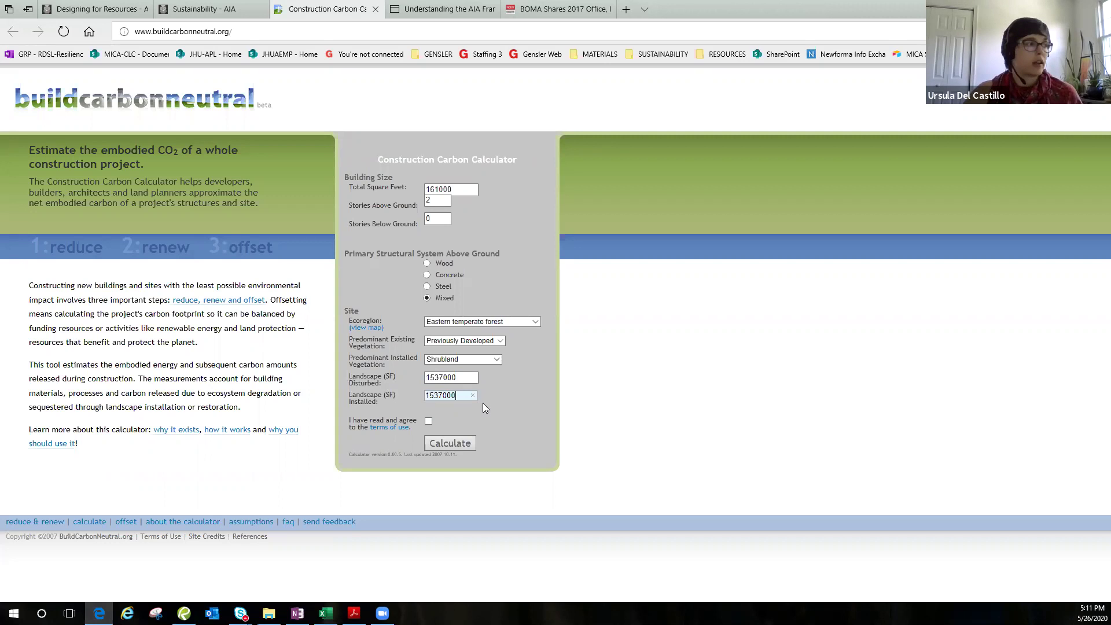
click(428, 421)
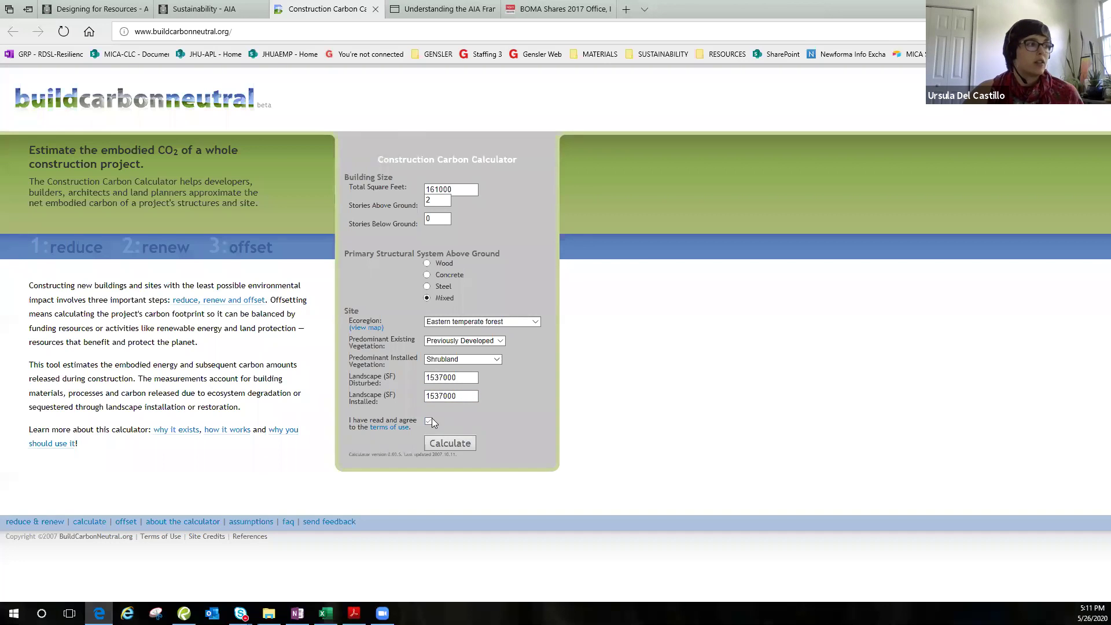
click(456, 438)
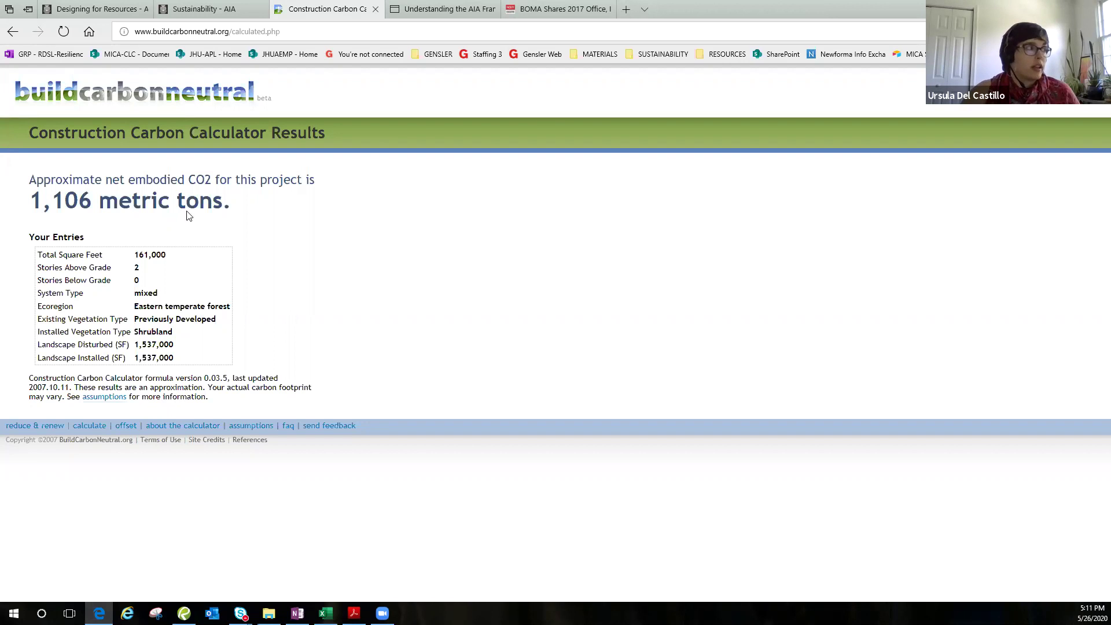
Step: Return to the Excel workbook and compare the Resources sheet's embodied energy values with the reasonable ranges by building type
key(alt+Tab)
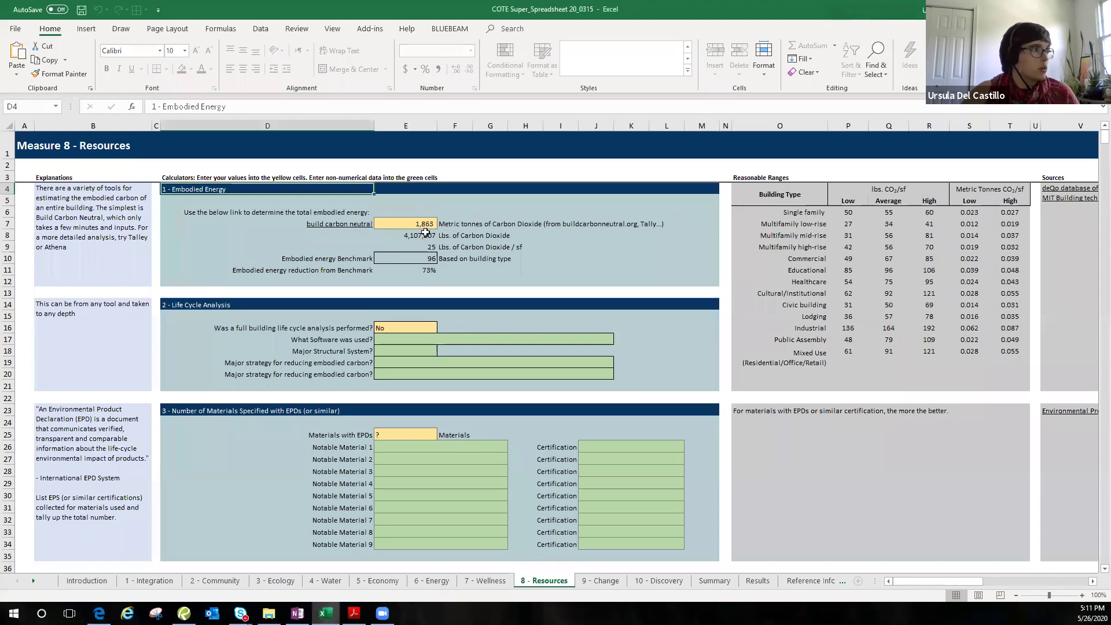
scroll(442, 259, down, 1)
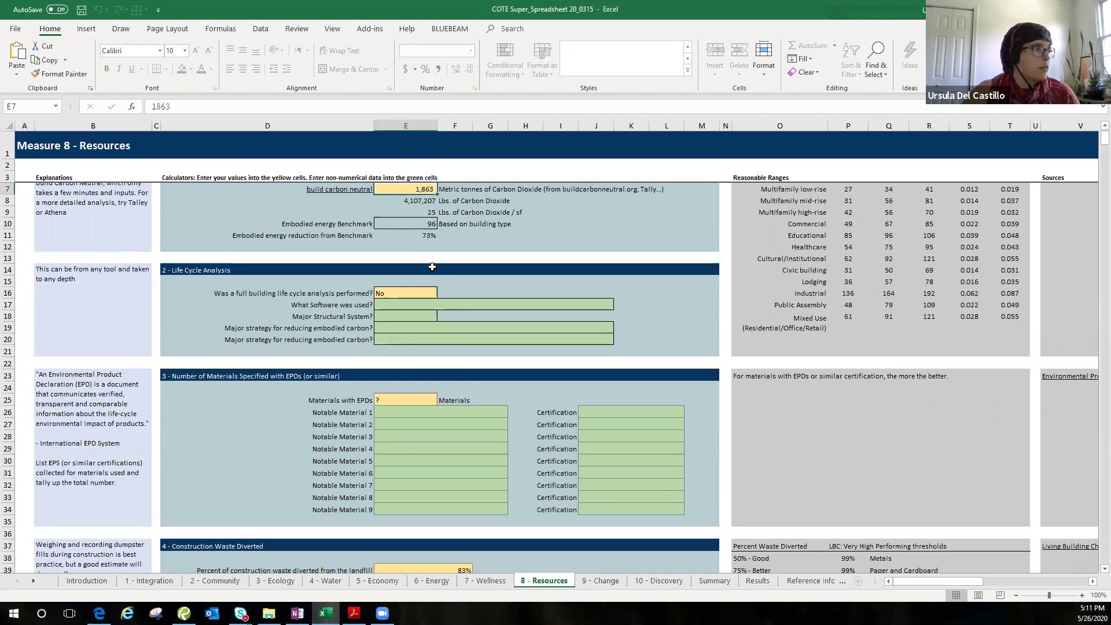
scroll(490, 231, up, 1)
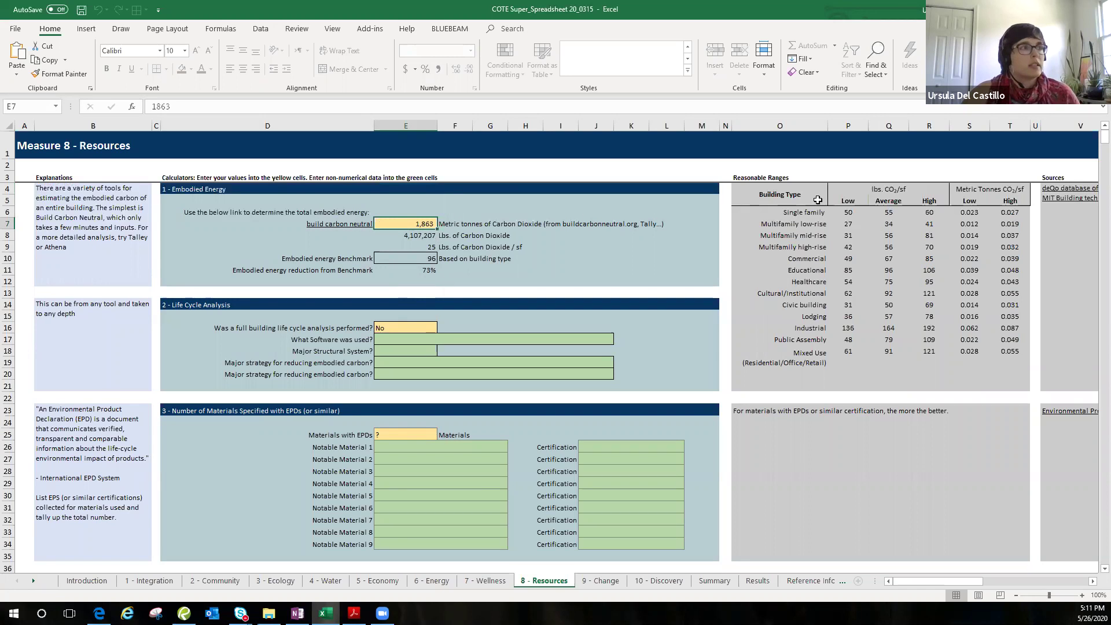
click(800, 211)
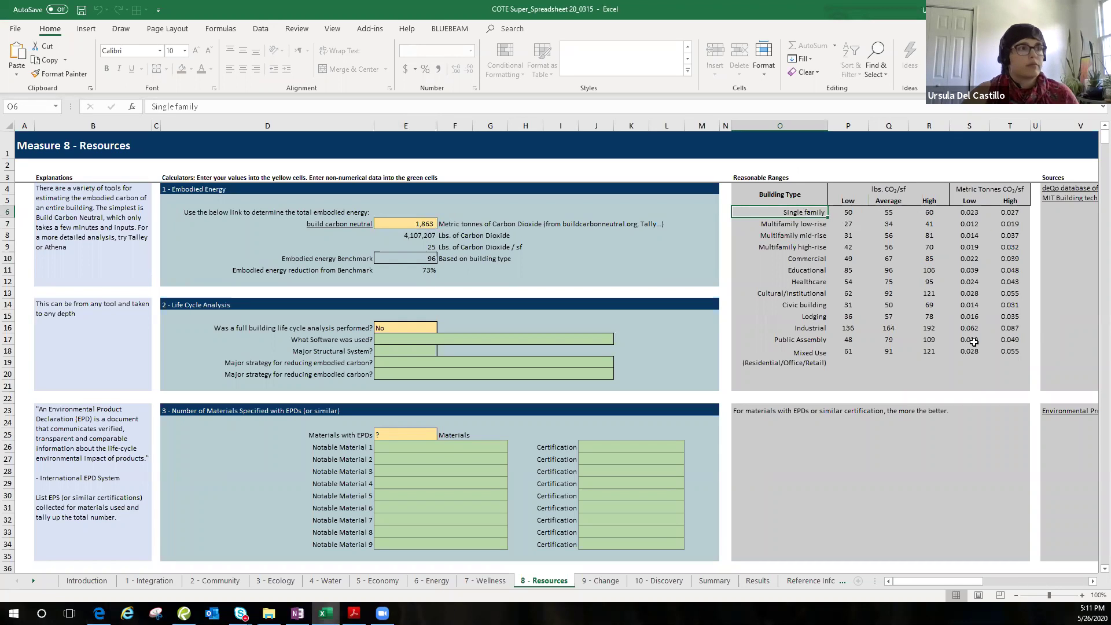
Step: Examine the Resources sheet's Life Cycle Analysis section, including the software field, major structural system options and strategies for reducing embodied carbon
scroll(809, 213, down, 1)
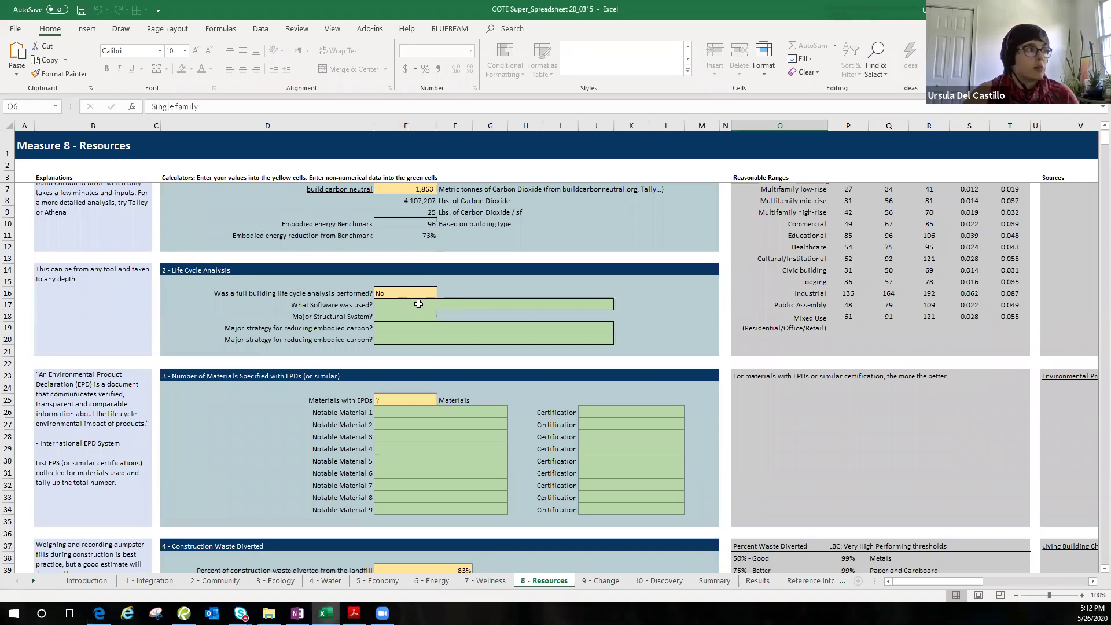
click(591, 306)
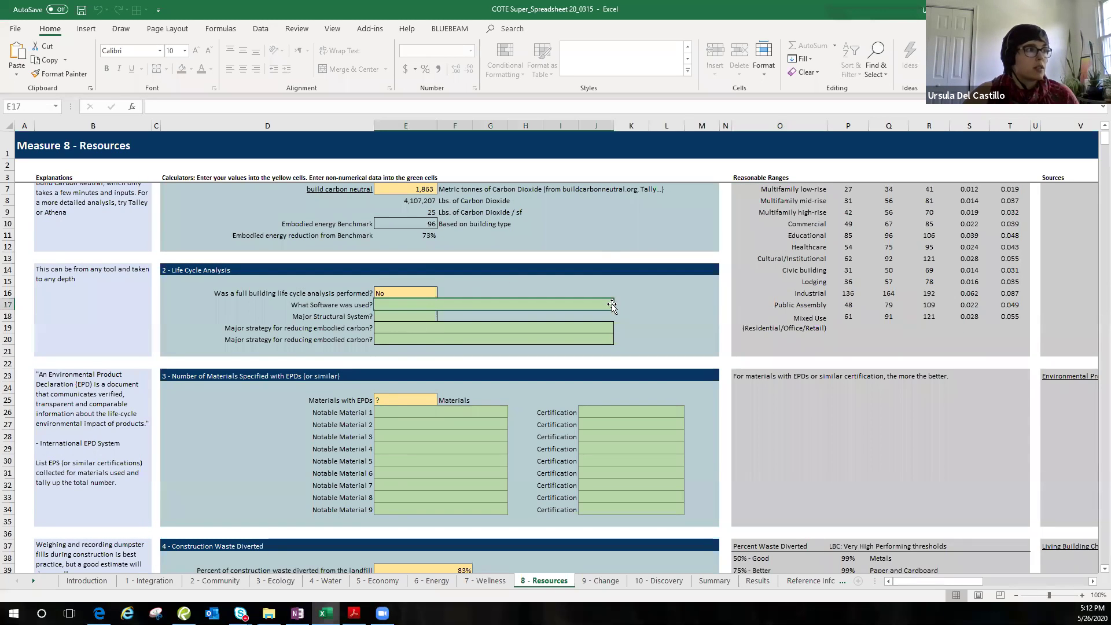
click(401, 318)
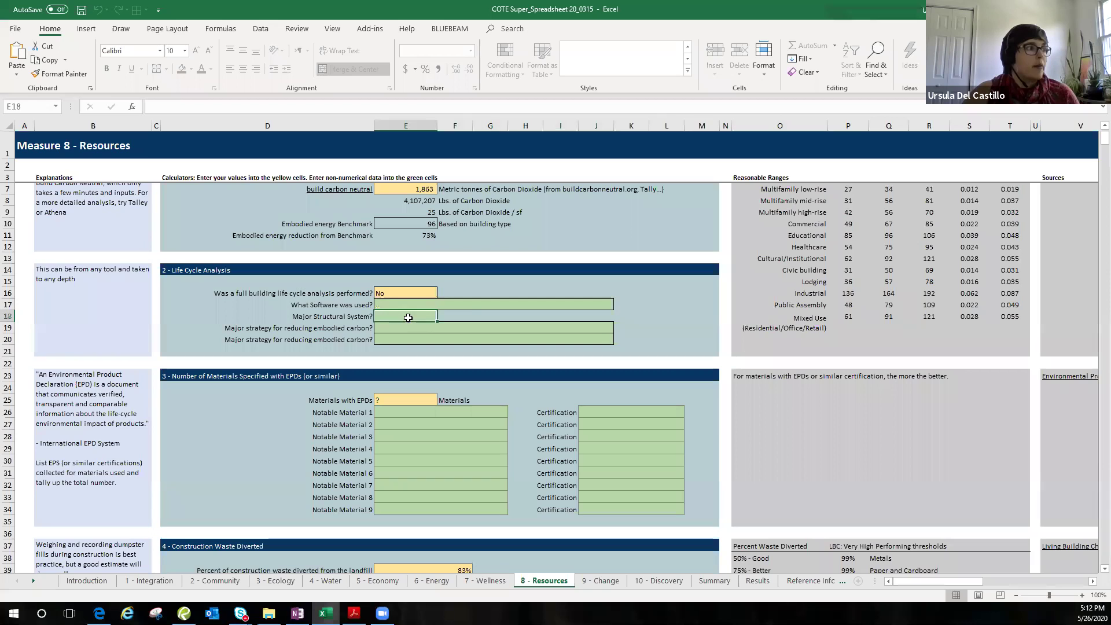
click(442, 316)
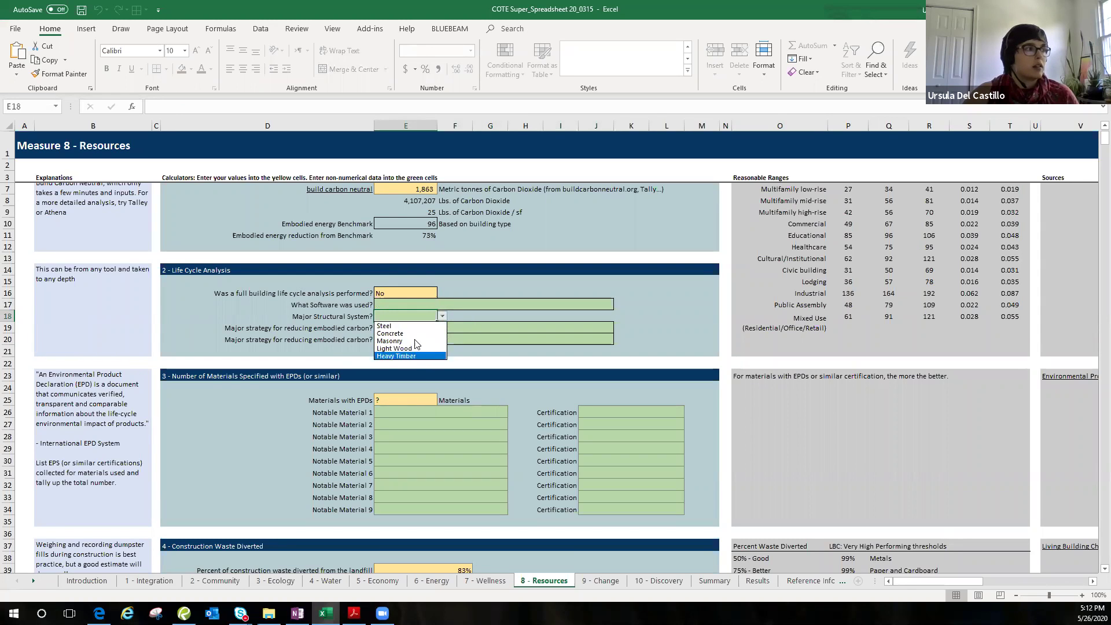
click(442, 317)
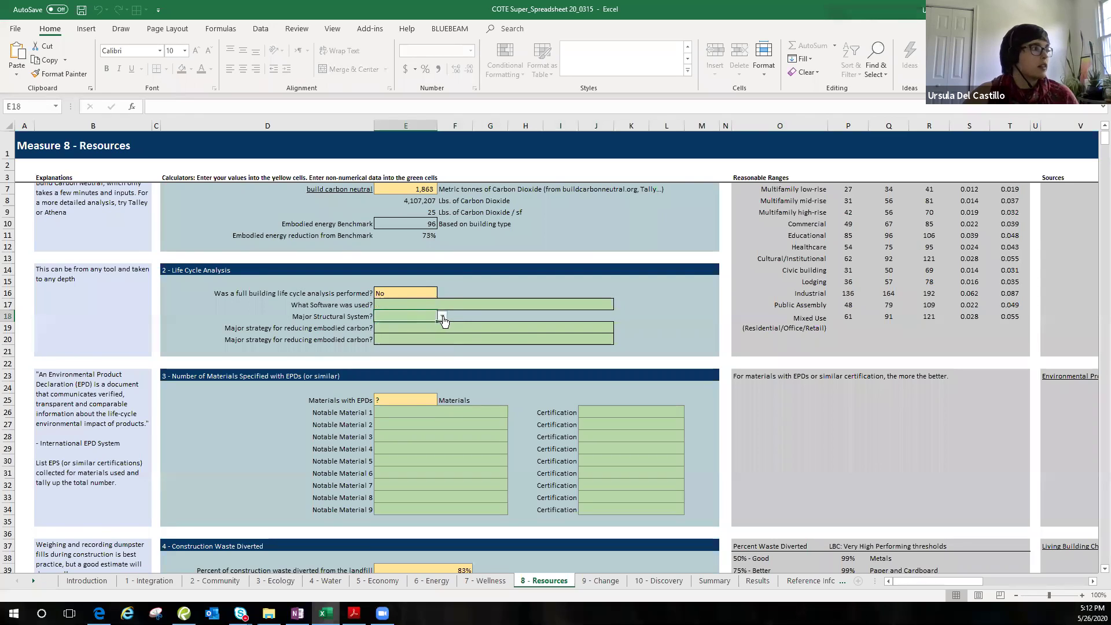
click(401, 331)
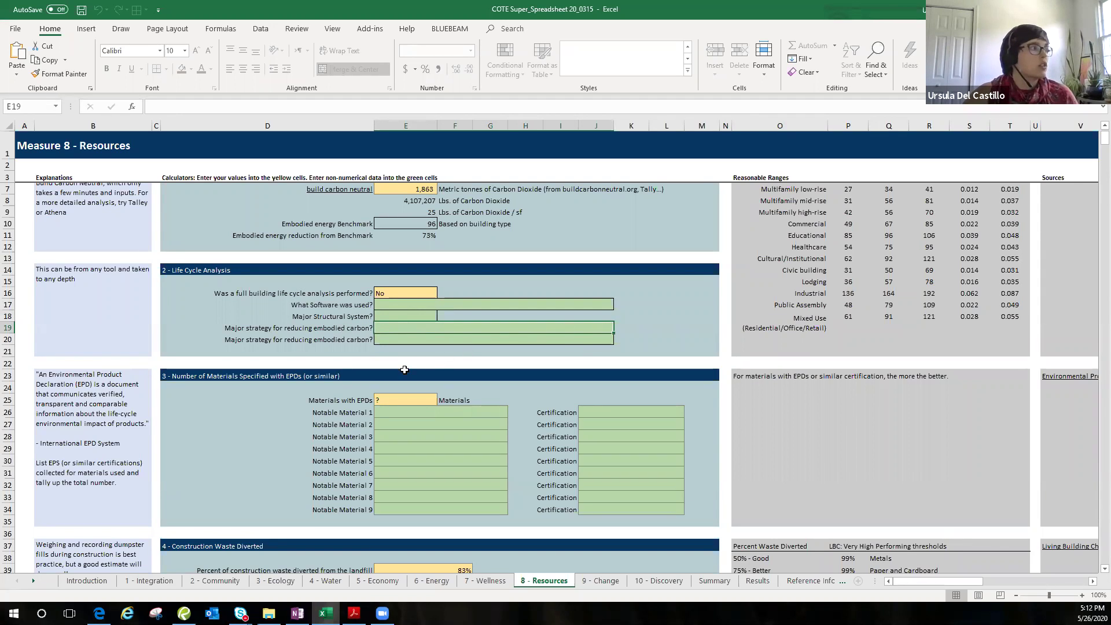
scroll(389, 290, down, 1)
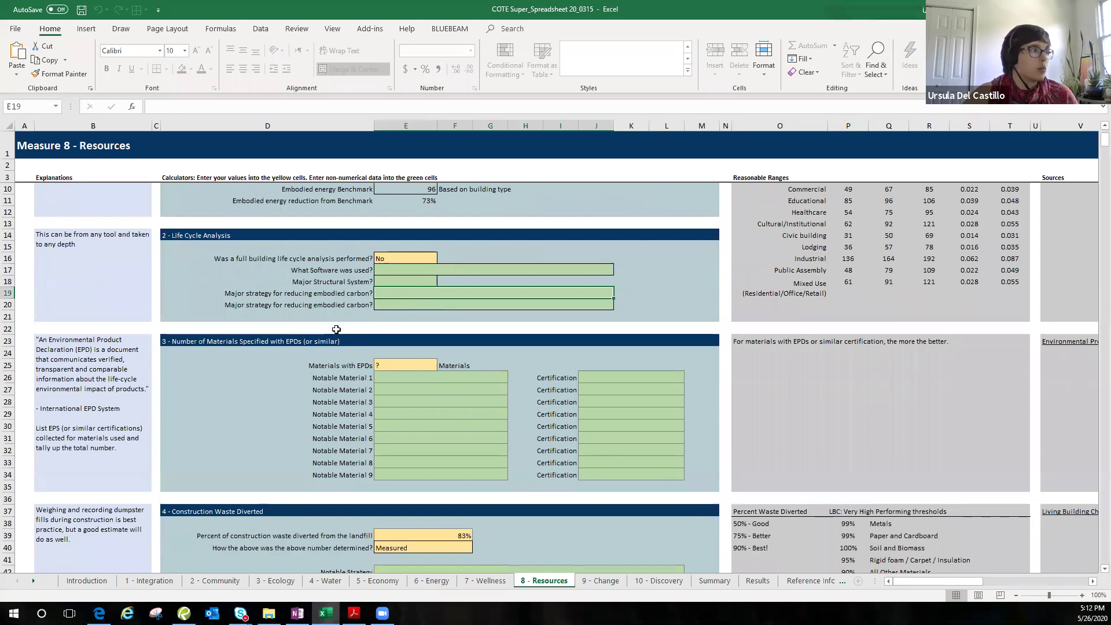
click(336, 292)
Step: Review the Resources sheet's section on materials specified with EPDs, including the notable material and certification fields
scroll(322, 312, down, 3)
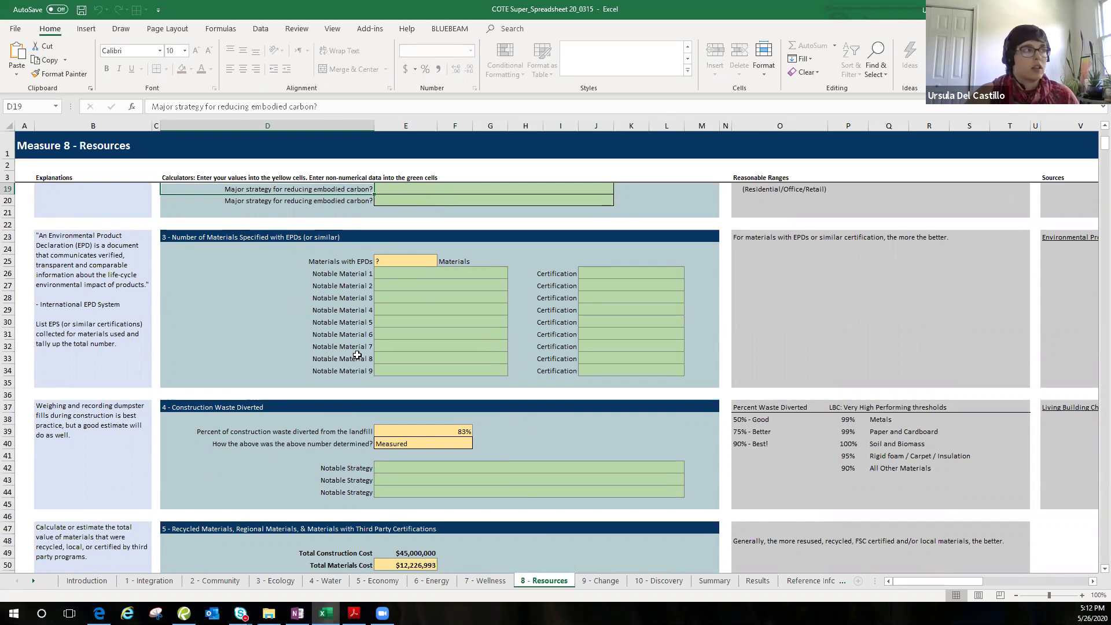
click(391, 275)
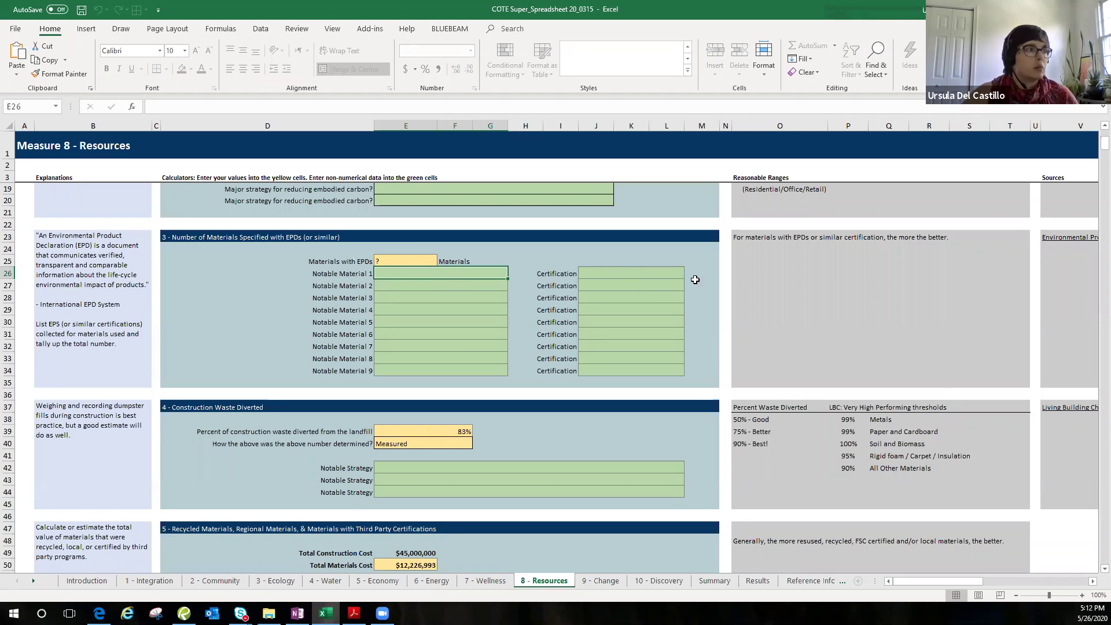
scroll(422, 295, down, 1)
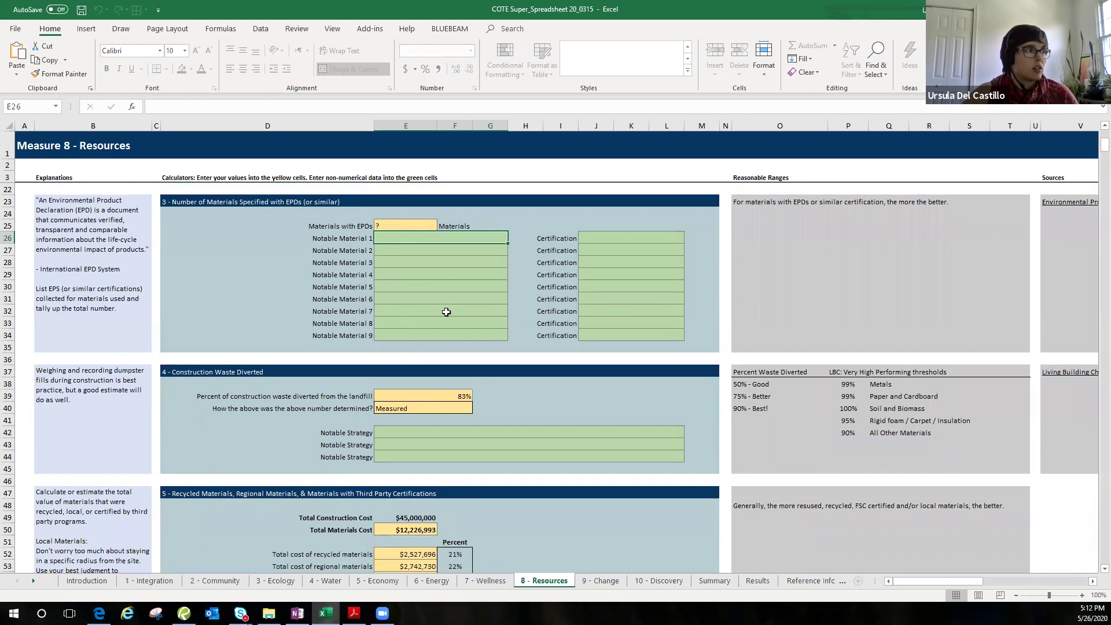
Step: Check the Construction Waste Diverted section against its reasonable ranges from Good to Best and the LBC Very High Performing thresholds
scroll(395, 335, down, 1)
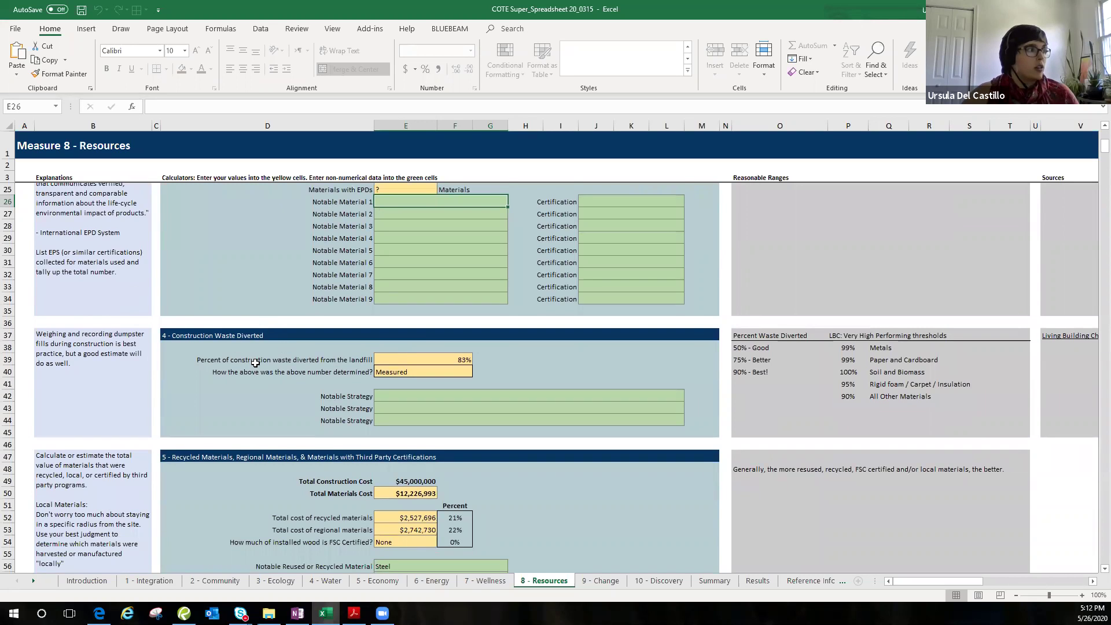
scroll(278, 347, down, 1)
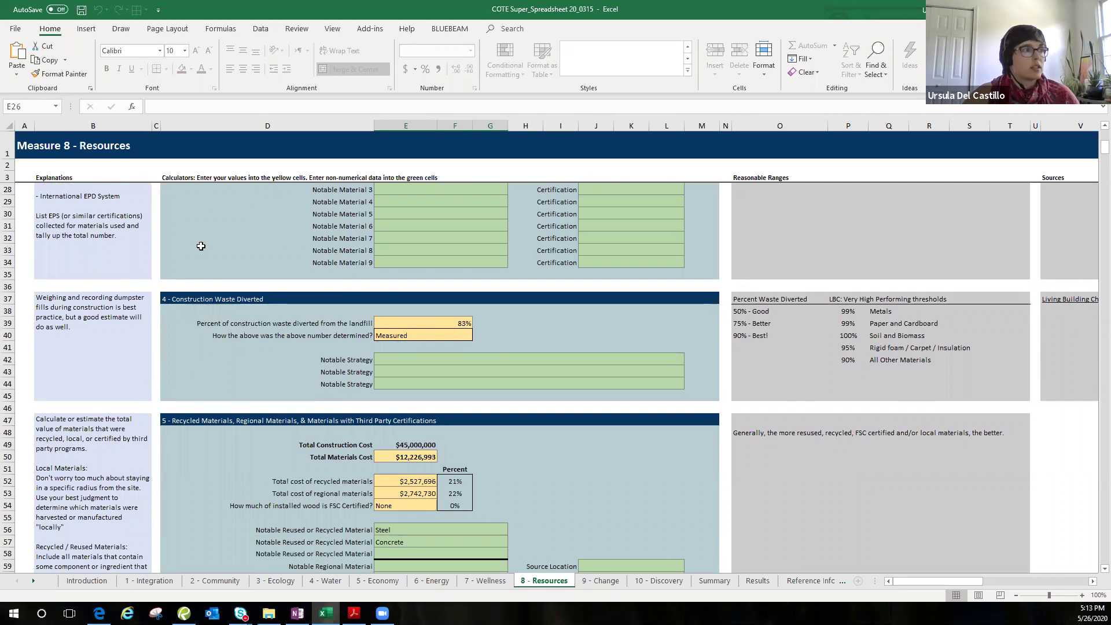
scroll(335, 339, down, 1)
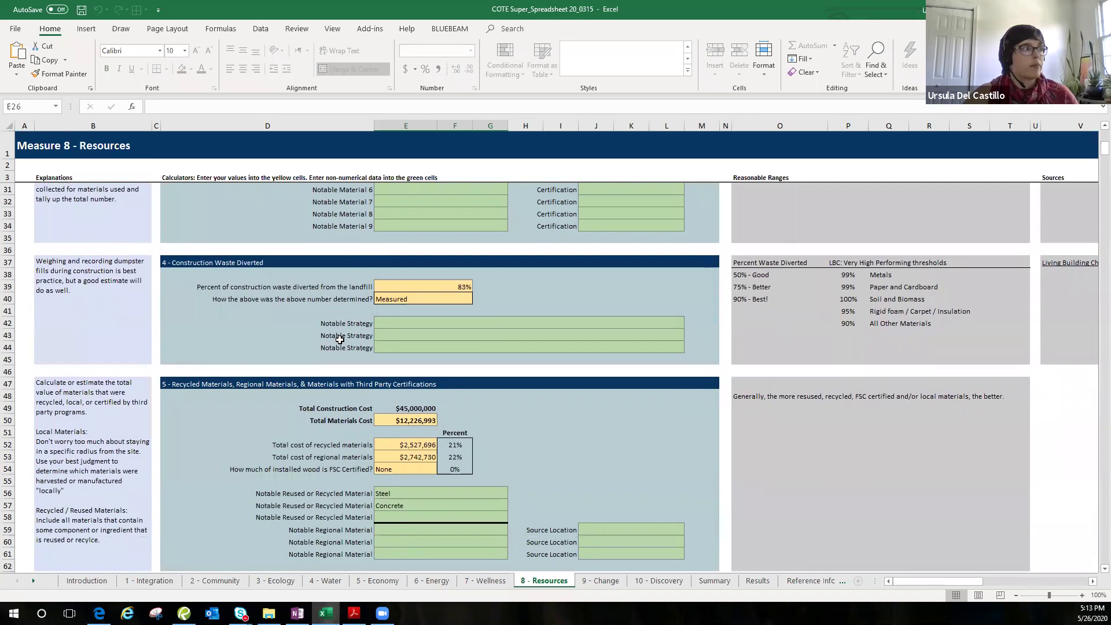
click(764, 262)
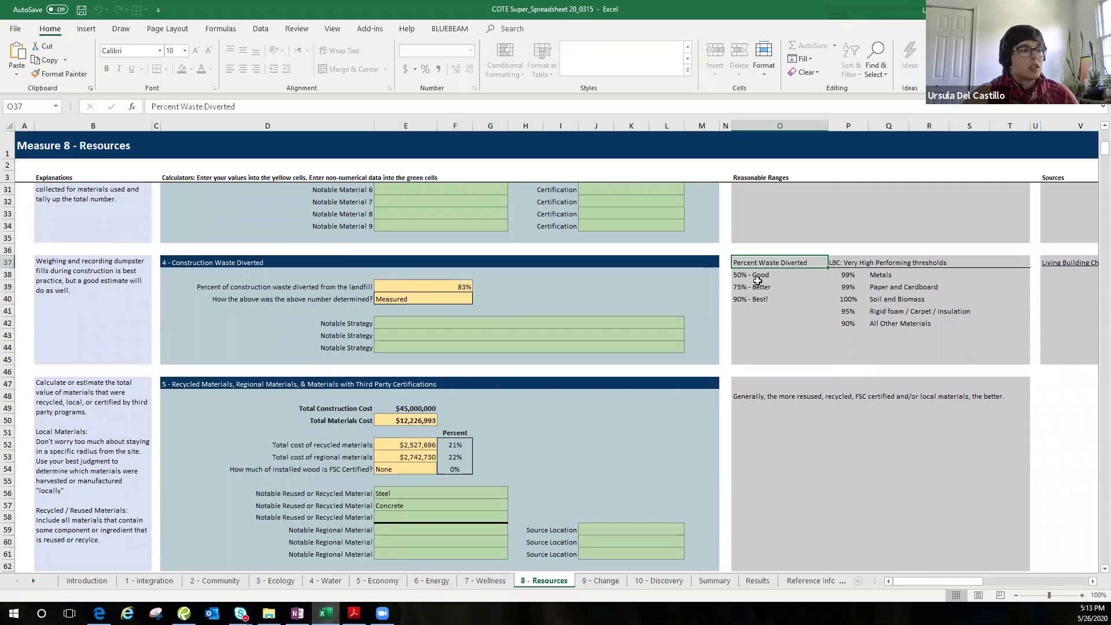
click(748, 299)
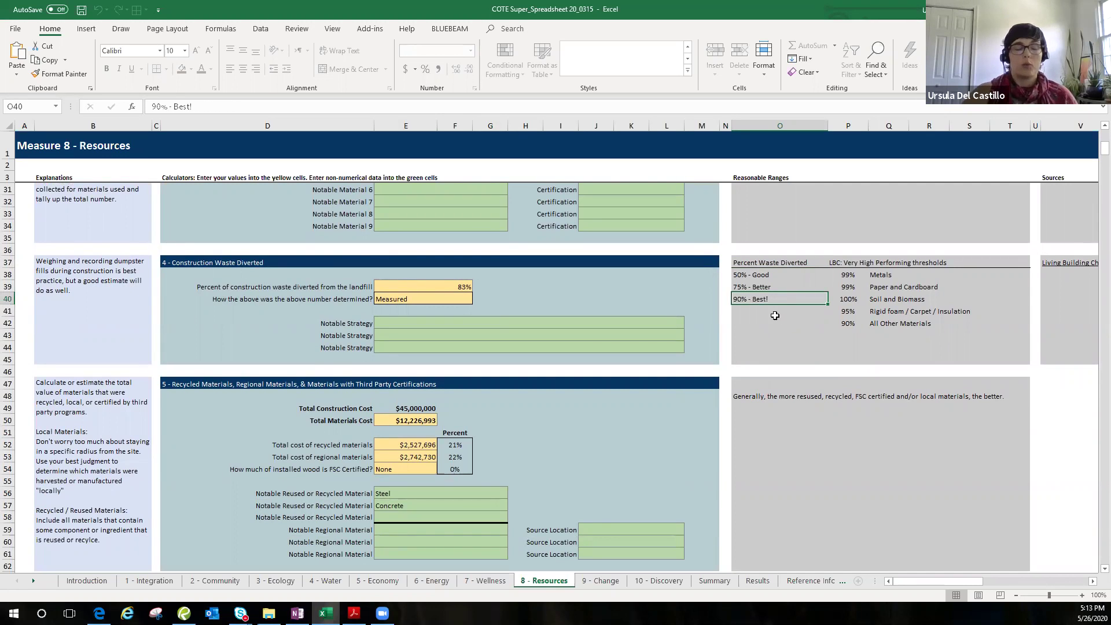
click(761, 273)
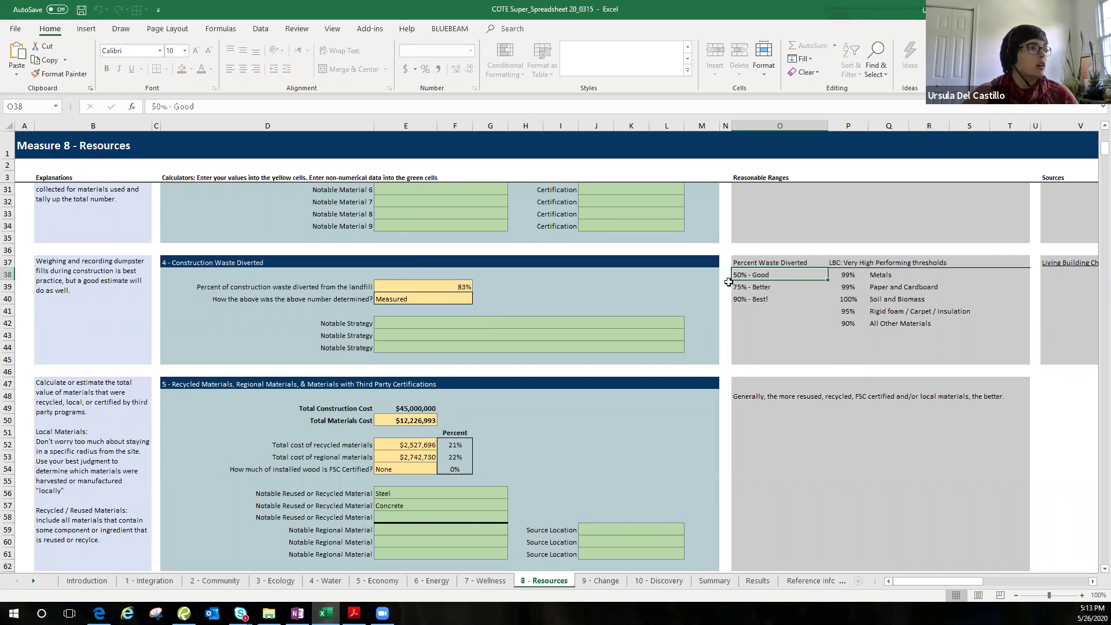
drag(763, 280, 771, 299)
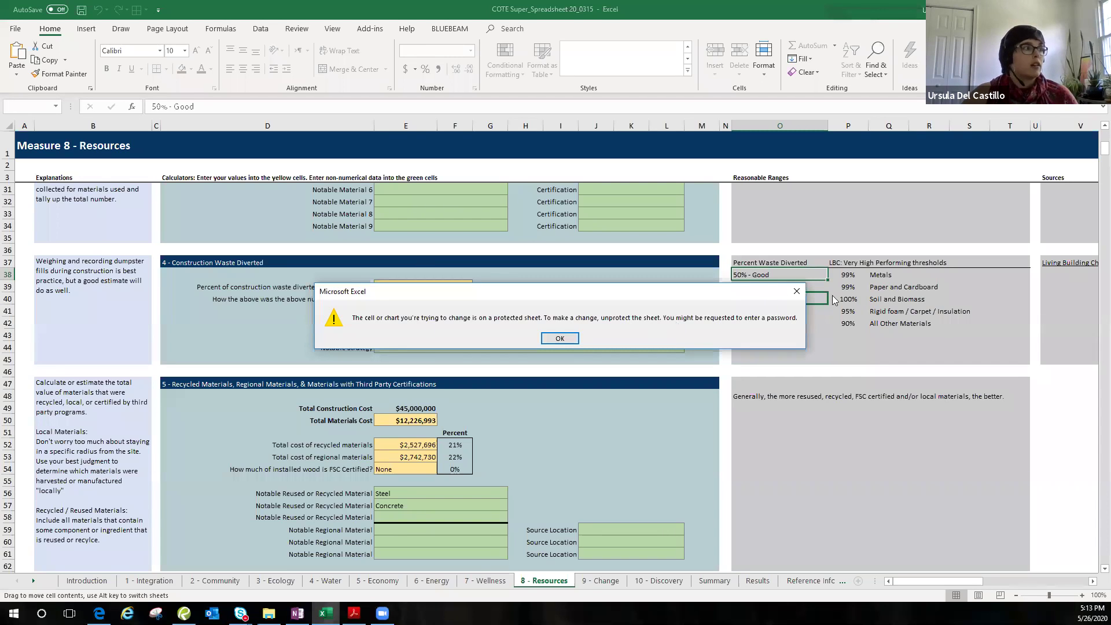
click(797, 291)
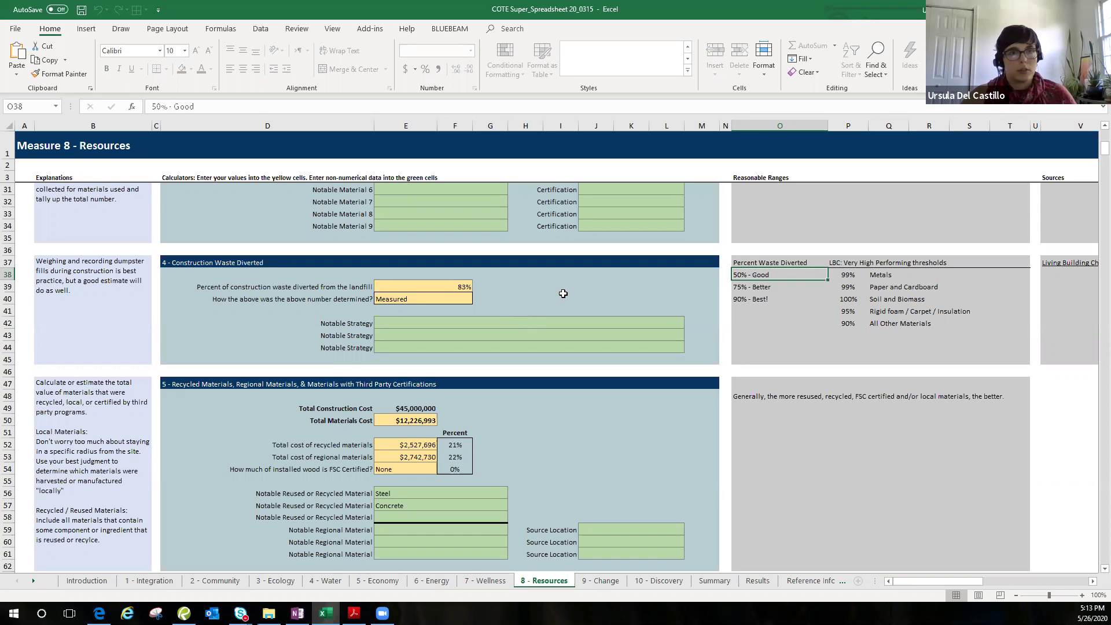
Step: Examine the Resources sheet's recycled, regional and third-party certified materials section, including total construction cost, total materials cost and notable materials
scroll(384, 343, down, 4)
scroll(384, 343, down, 2)
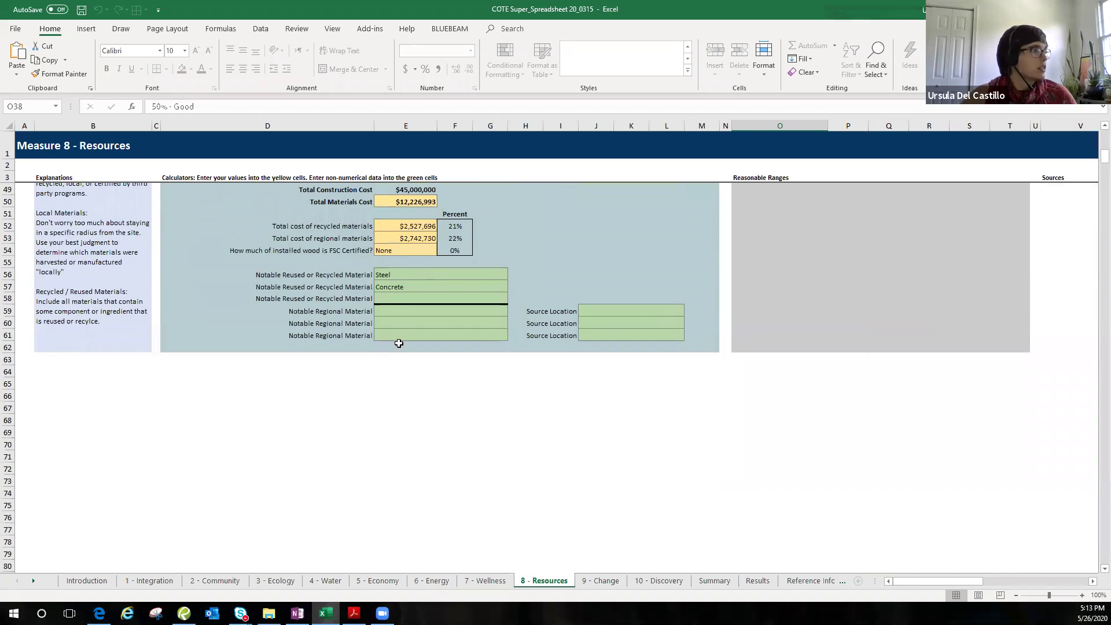
scroll(384, 343, up, 3)
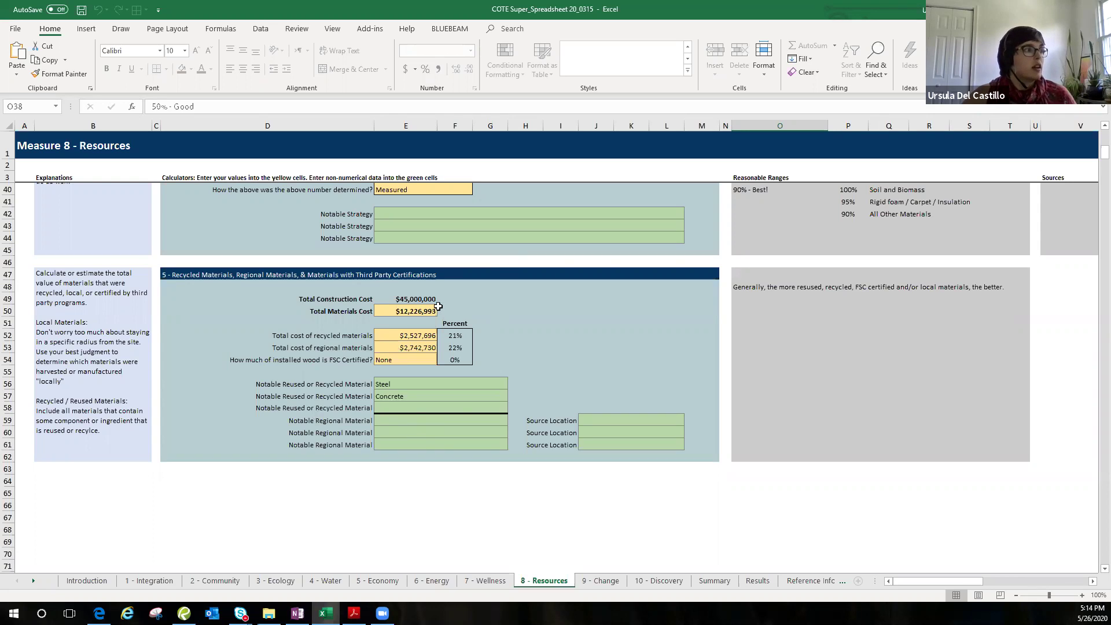
click(411, 298)
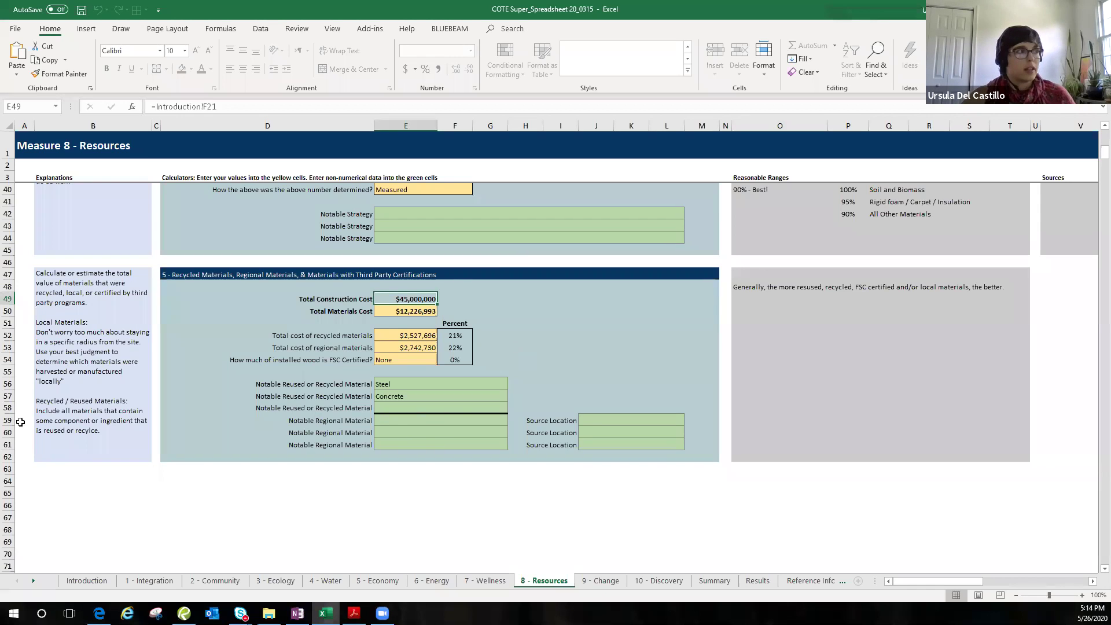
click(399, 315)
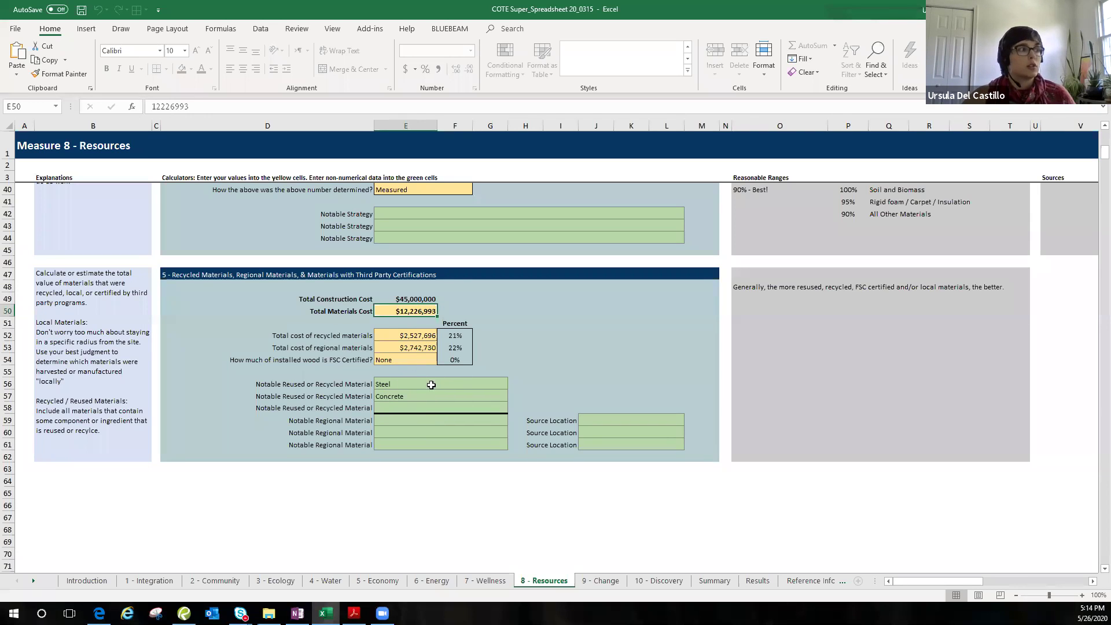
scroll(466, 419, up, 1)
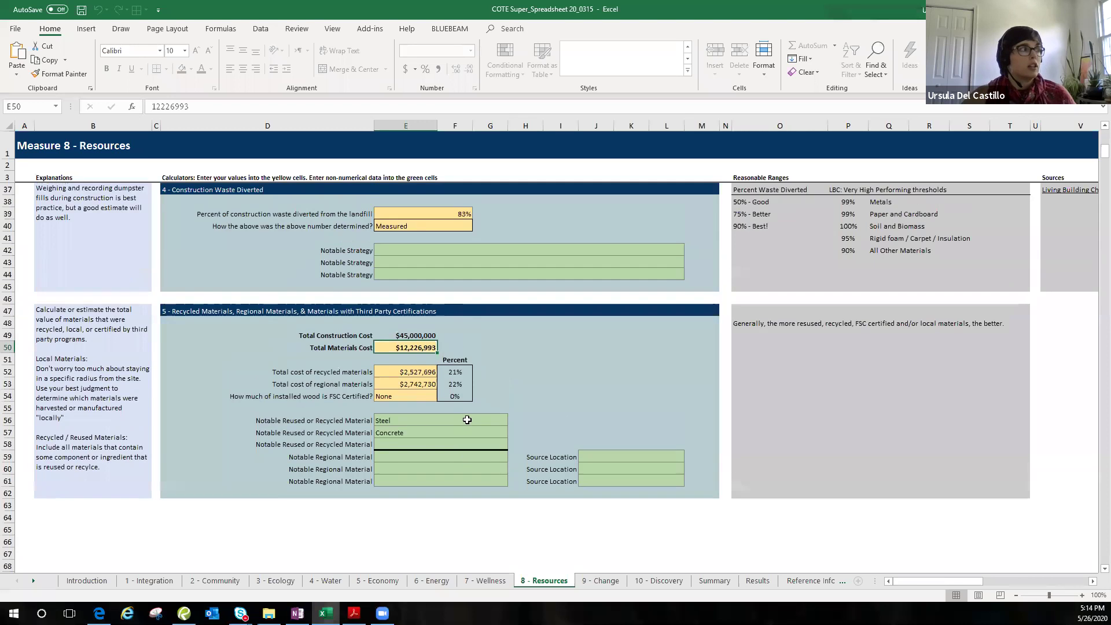
Step: Revisit the Resources sheet's sections on construction waste diverted, recycled and regional materials, EPD materials, life cycle analysis and embodied energy
scroll(589, 347, up, 1)
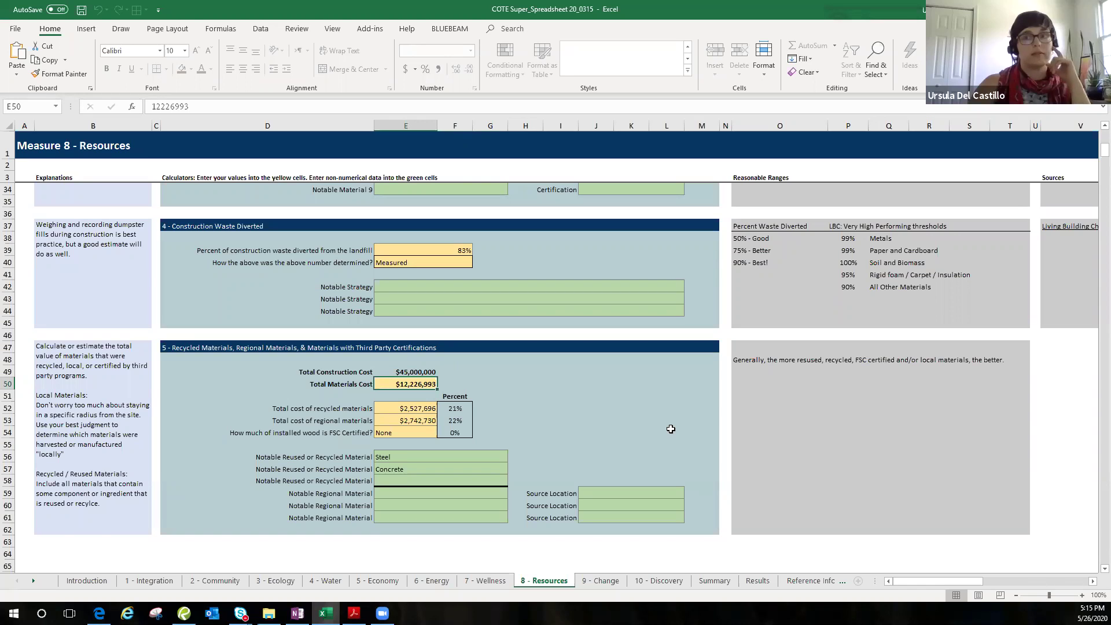
scroll(670, 428, up, 2)
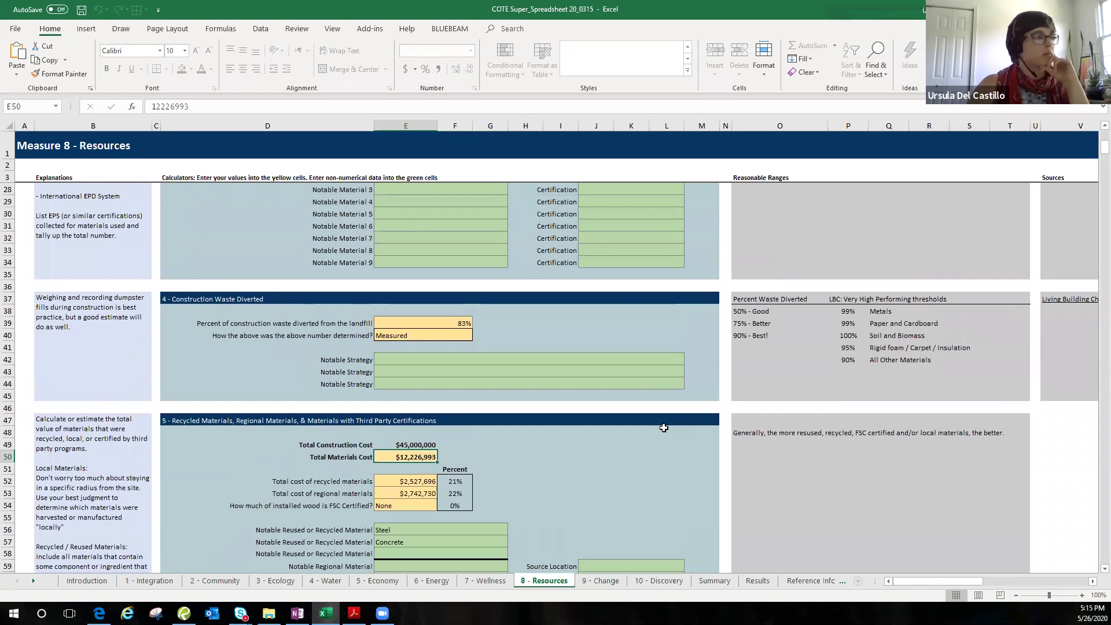
scroll(638, 431, up, 3)
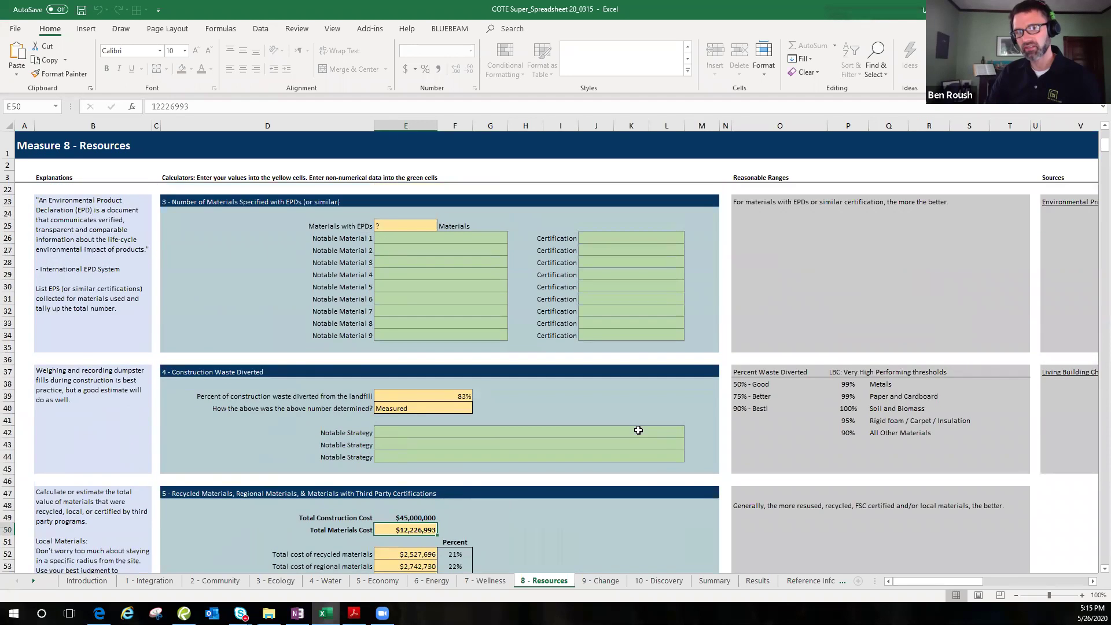
scroll(623, 422, up, 1)
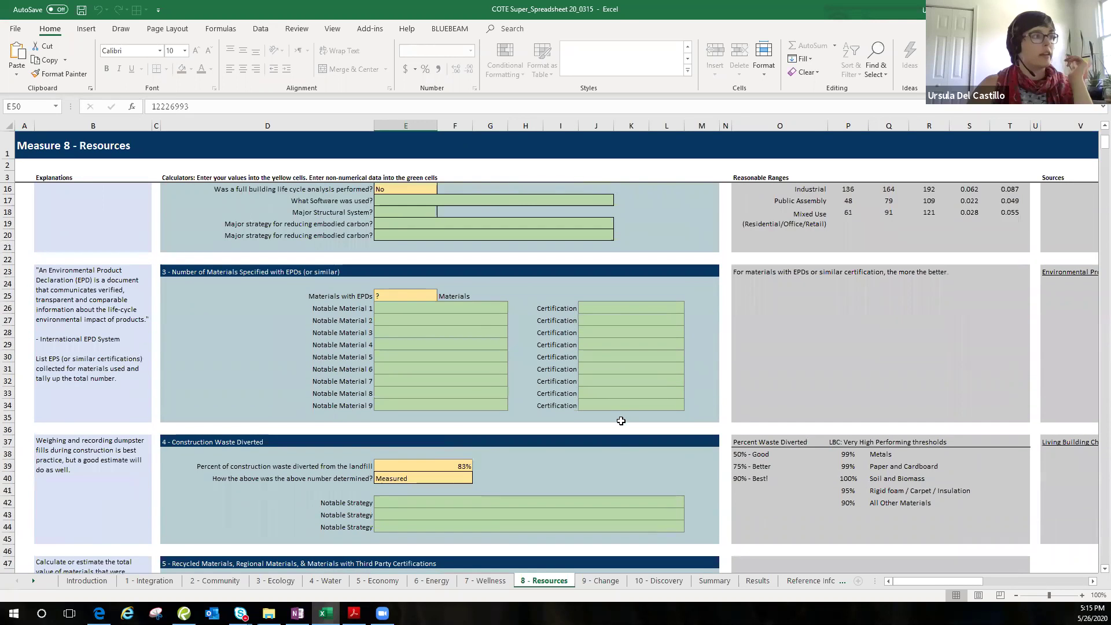
scroll(497, 394, down, 1)
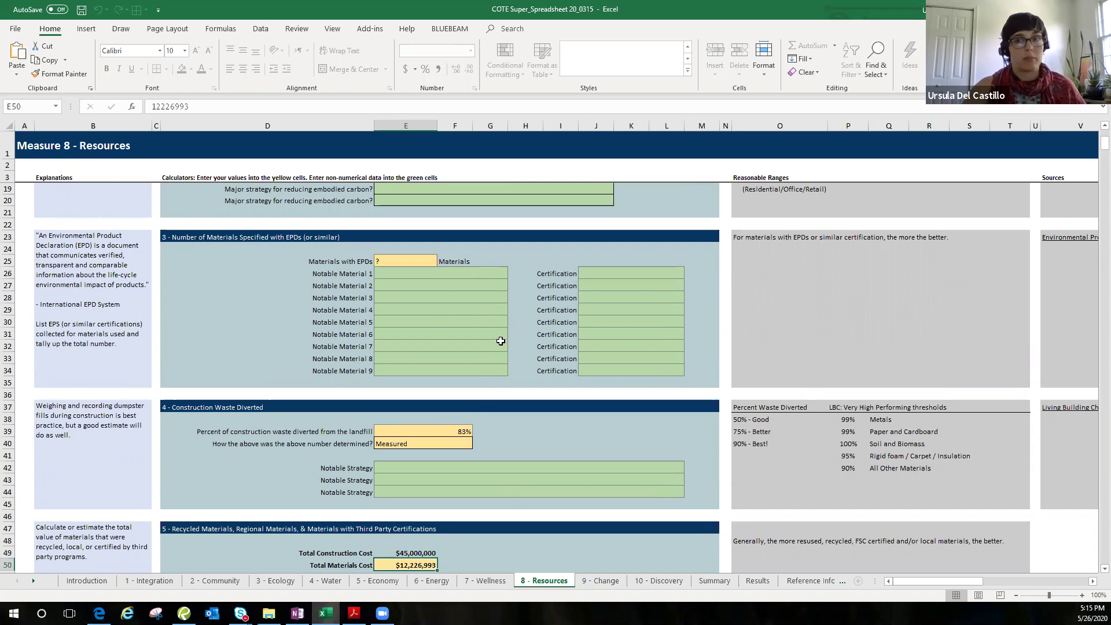
scroll(500, 341, down, 6)
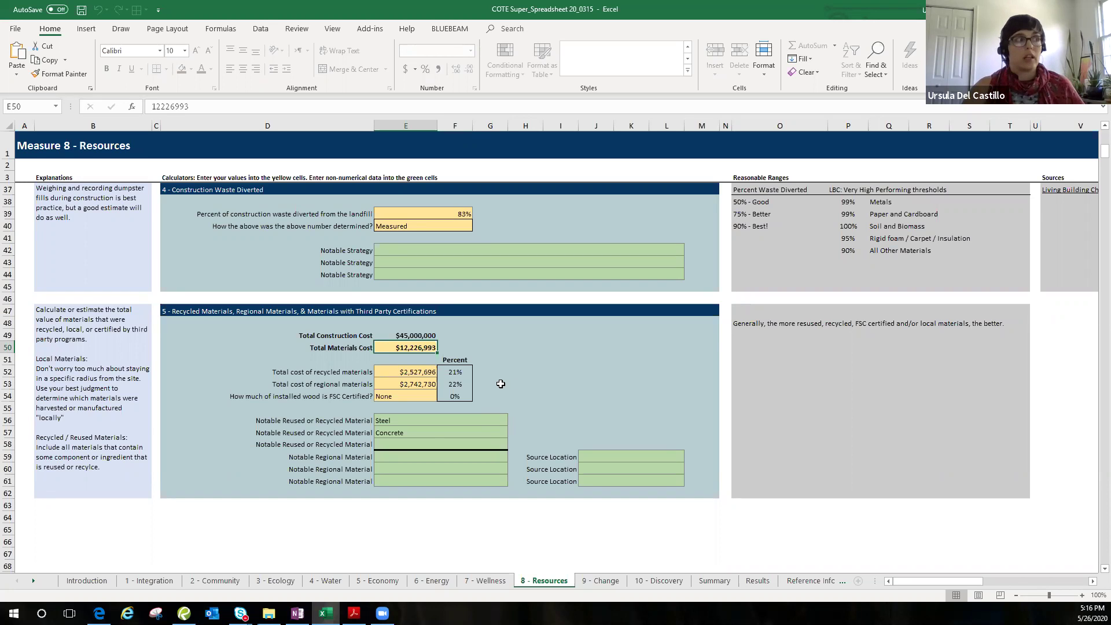
scroll(499, 382, up, 2)
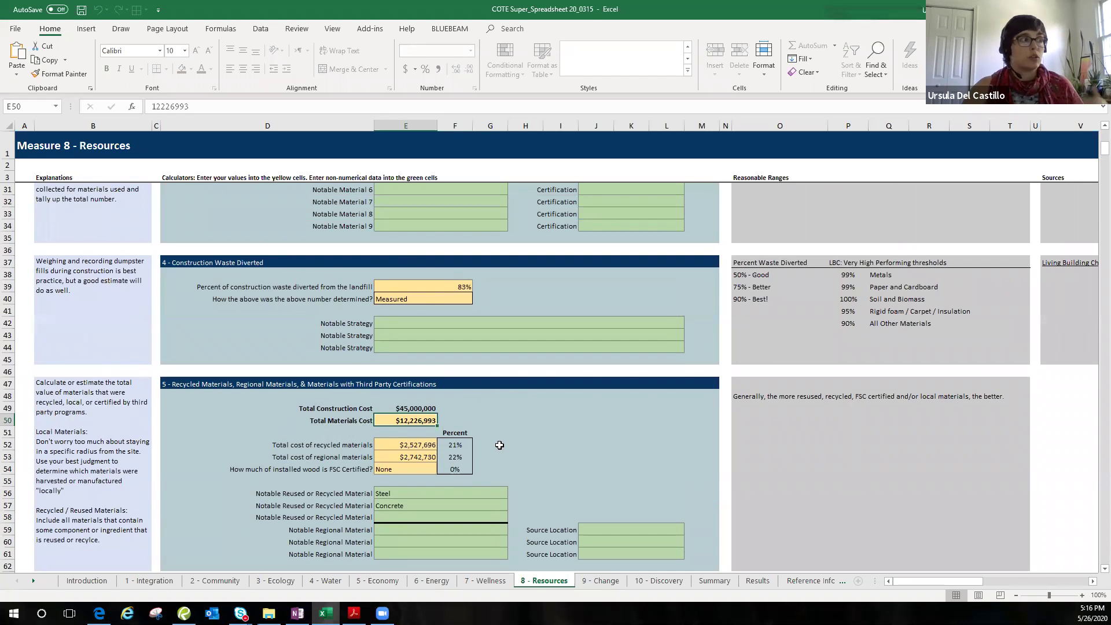
click(450, 290)
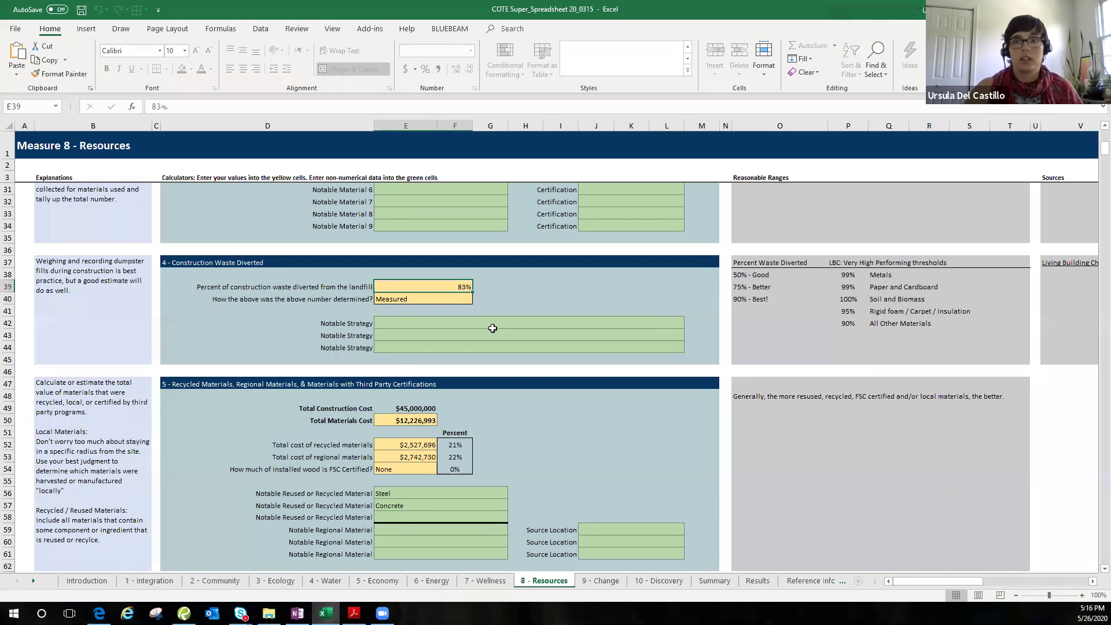
scroll(509, 335, up, 9)
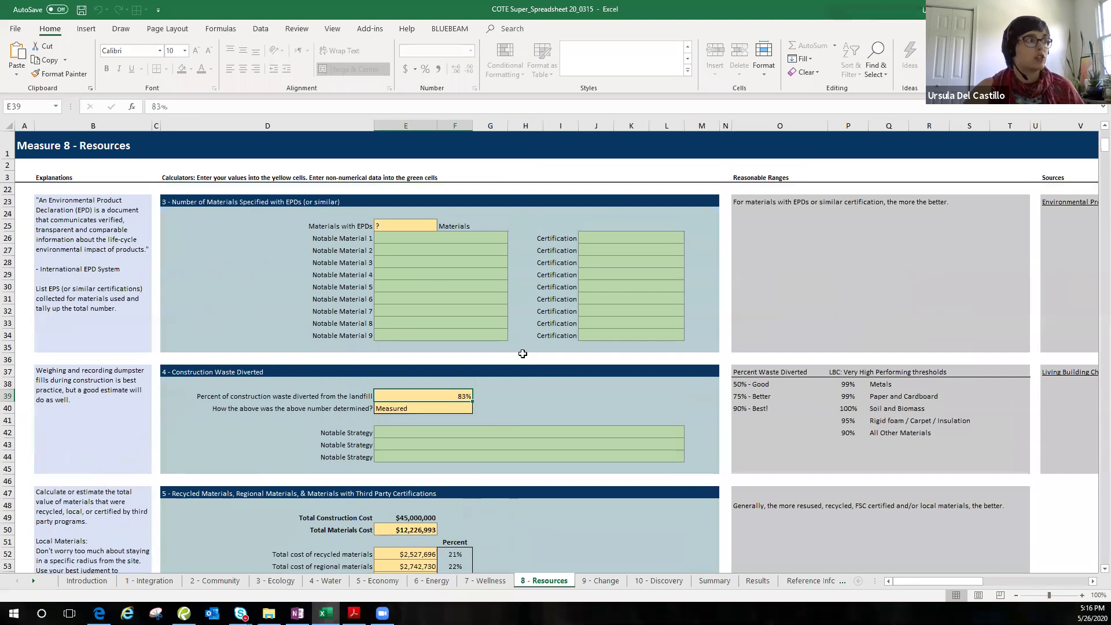
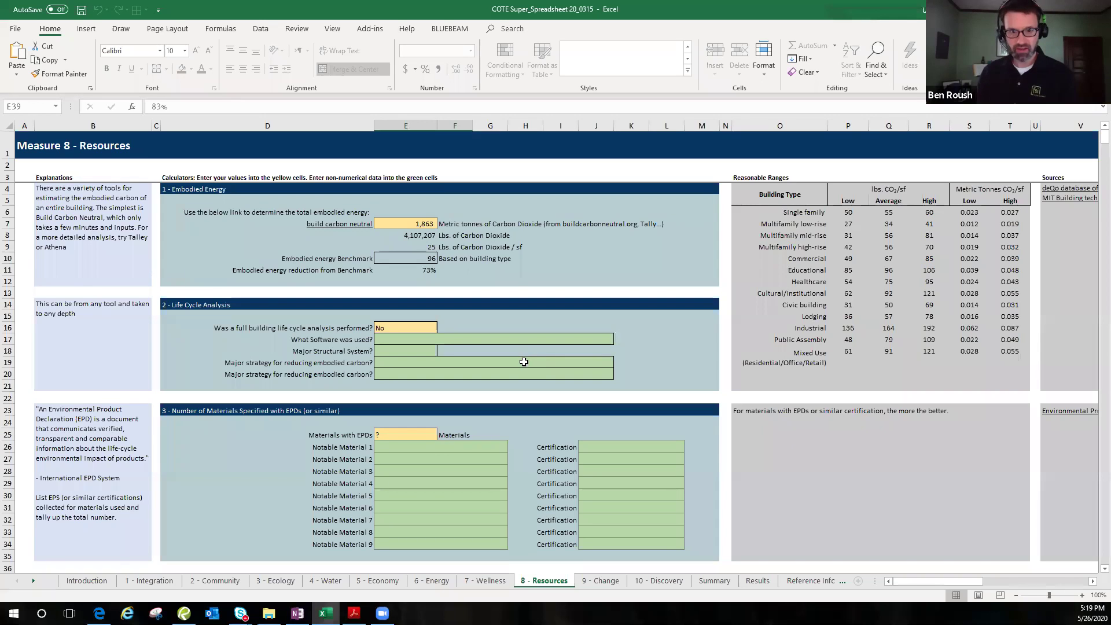
Step: Review the Change sheet's reused floor area, passive functionality and lifespan sections, and the Discovery sheet's post occupancy, transparency and occupant feedback sections
click(610, 581)
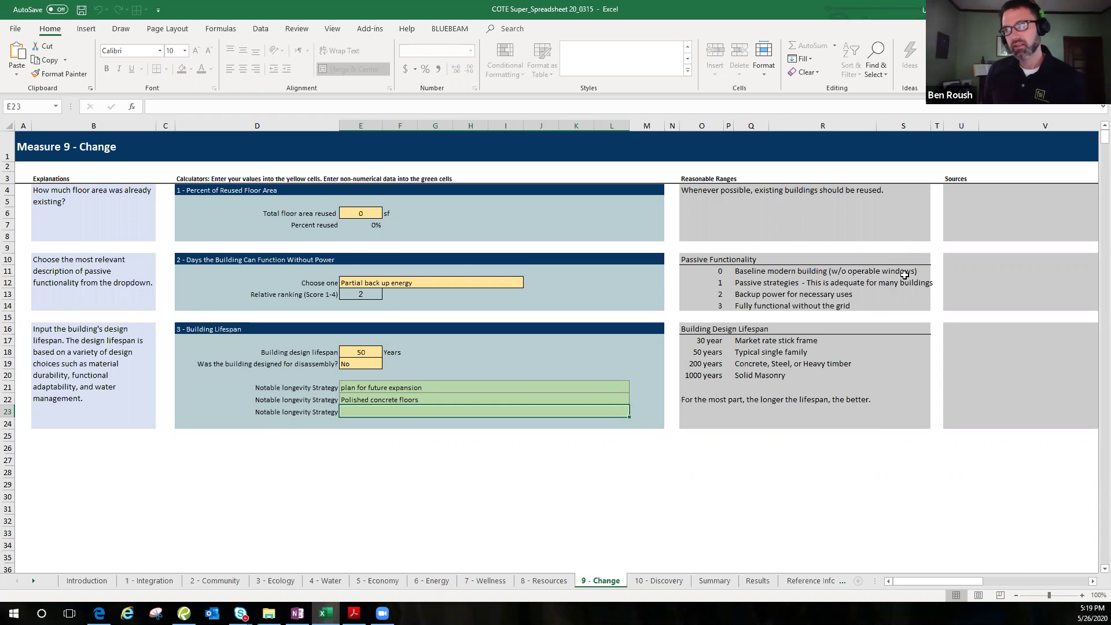
click(660, 580)
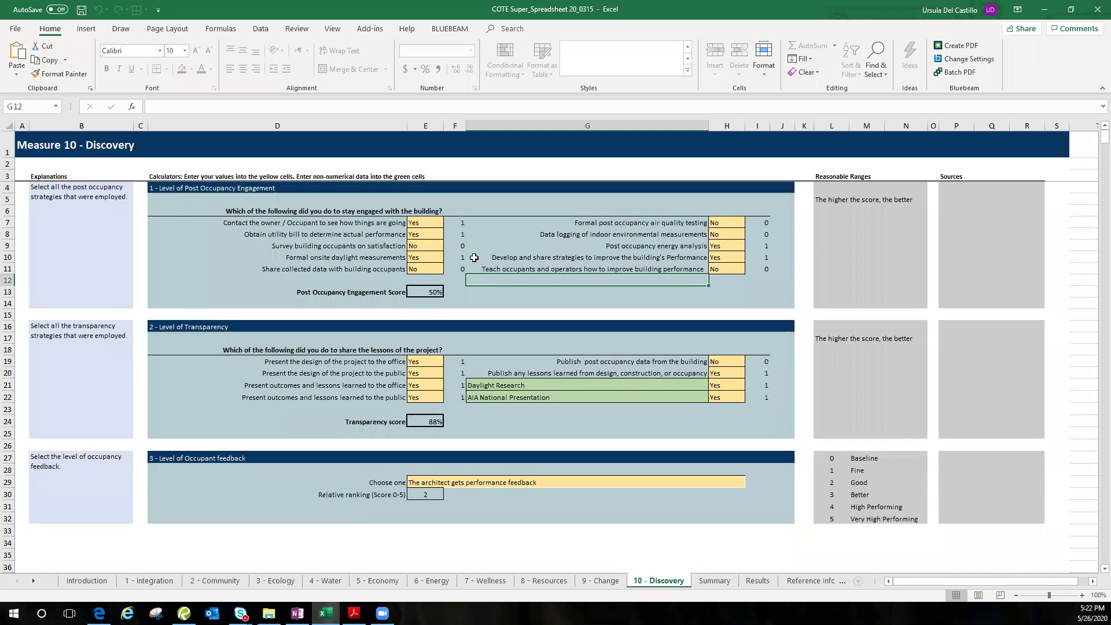
Step: Examine the Summary sheet's collected metrics from Measure 6 - Design for Energy through Measure 10 - Design for Discovery
click(716, 581)
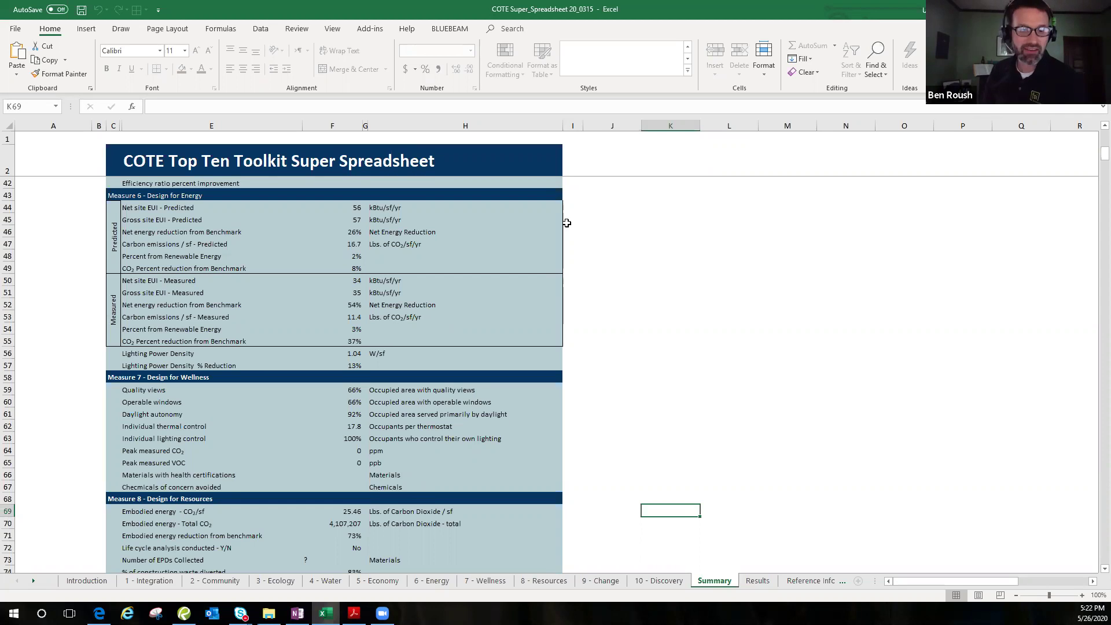
click(326, 244)
scroll(330, 262, down, 2)
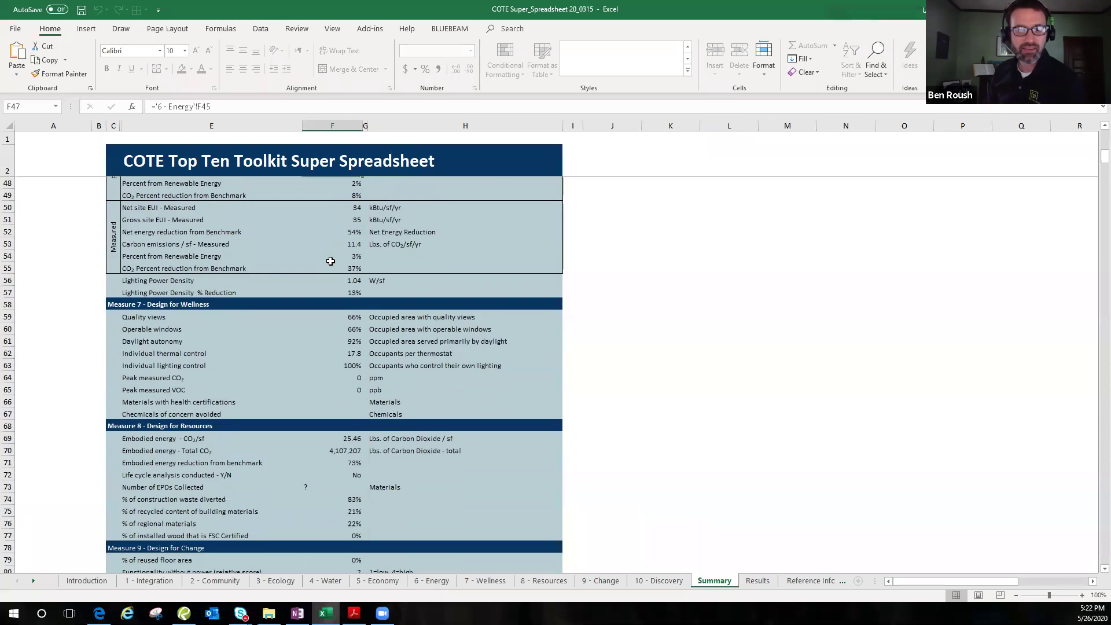
scroll(331, 262, down, 7)
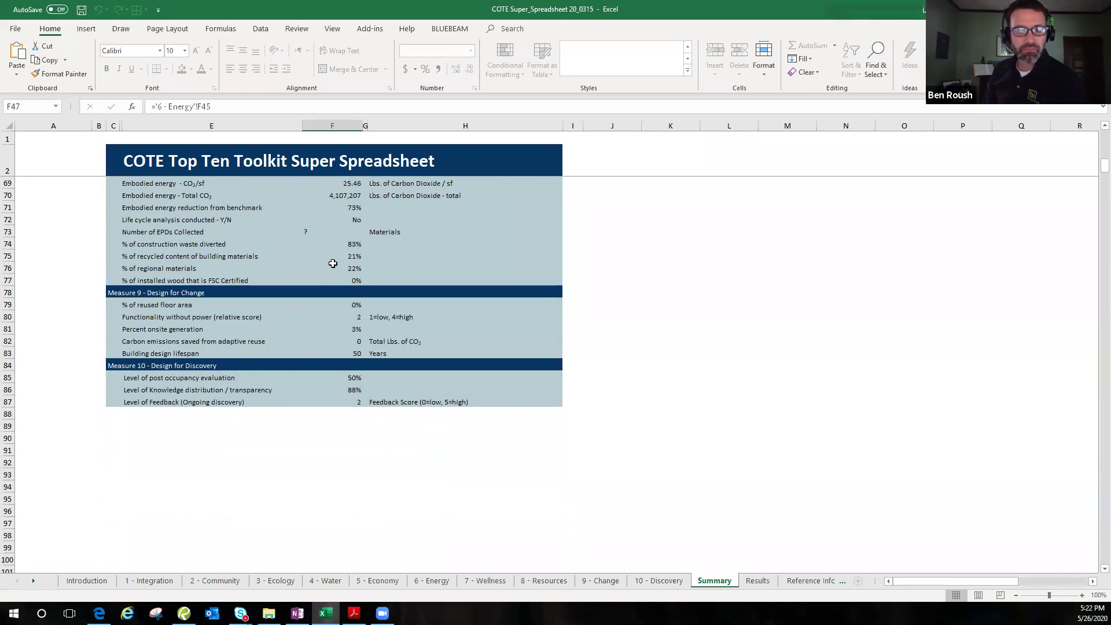
scroll(333, 263, up, 4)
Step: Compare the Results sheet's metrics on the Baseline to Very High Performance scale, and examine the Carbon Over Time charts and Carbon Calculations
click(754, 580)
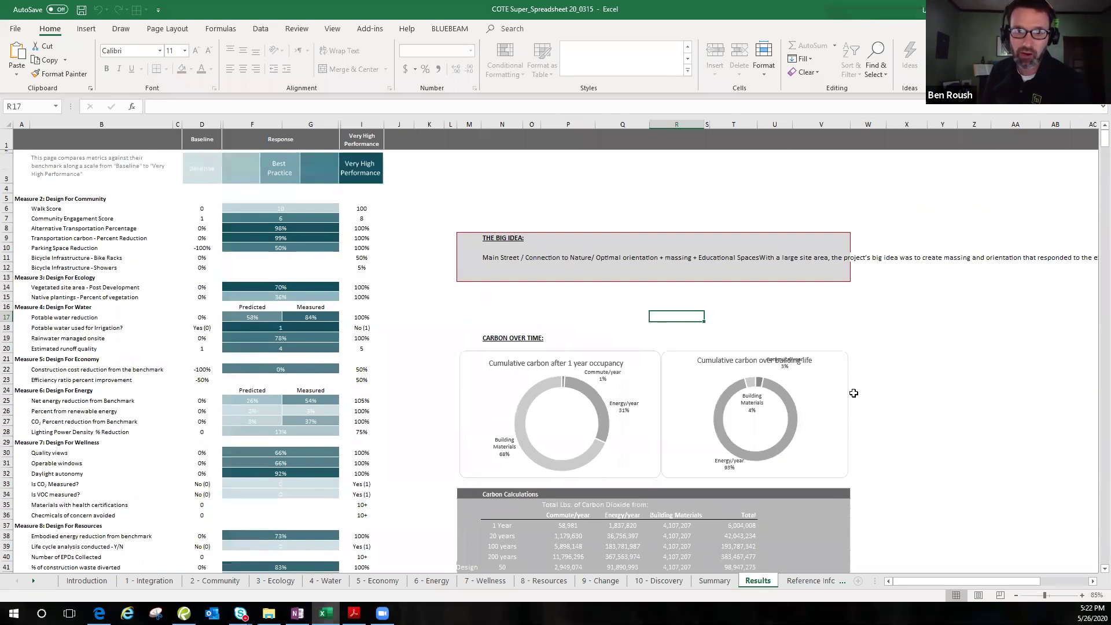
click(816, 399)
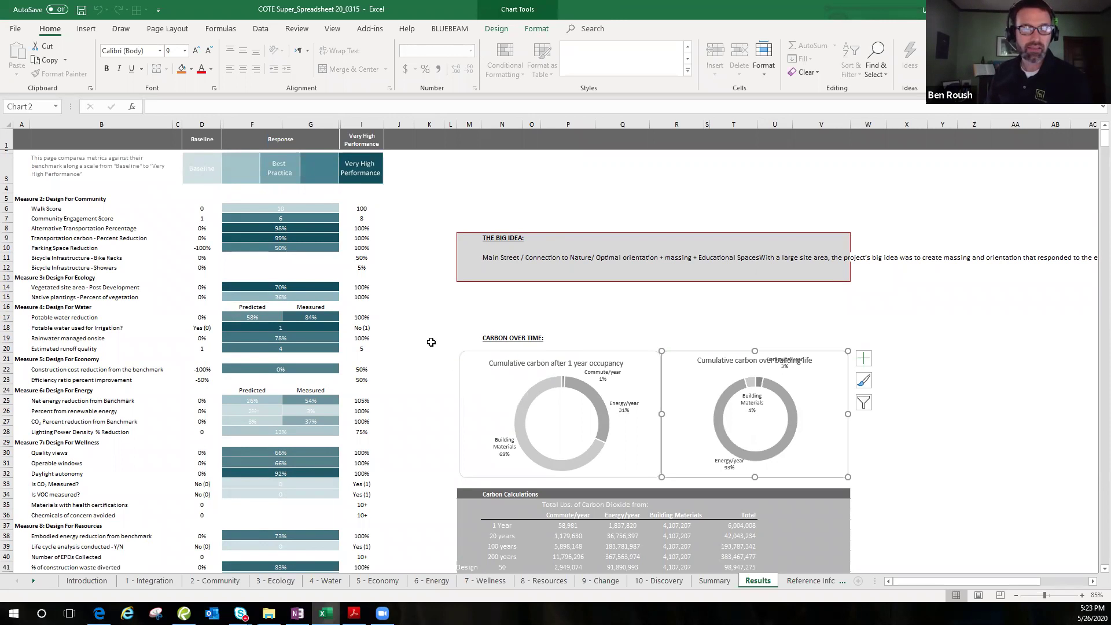
scroll(399, 354, down, 4)
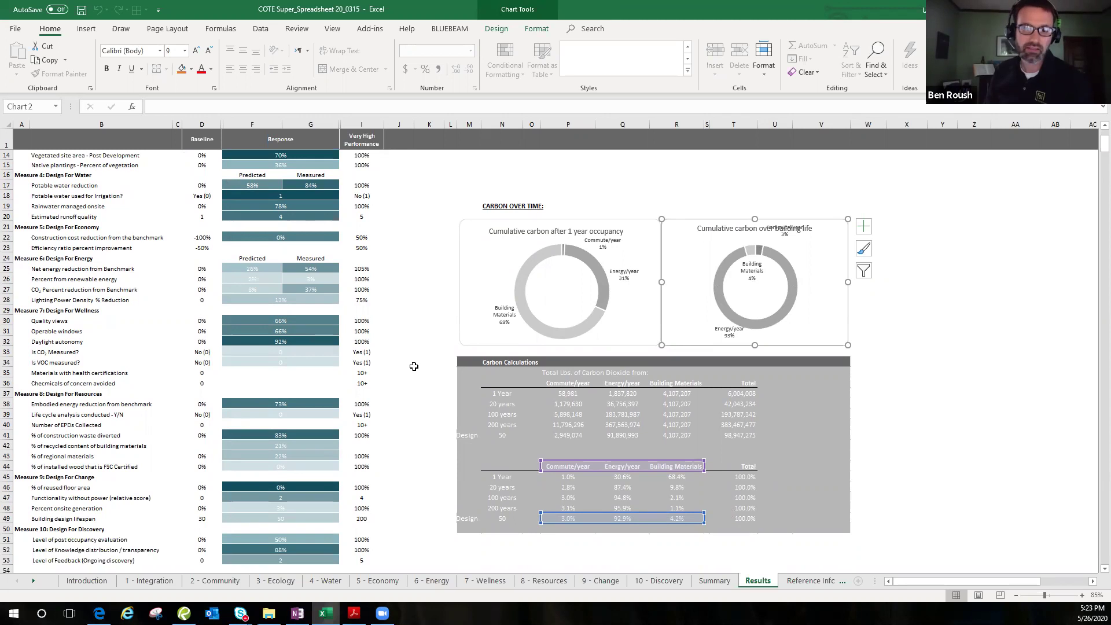
scroll(415, 365, up, 1)
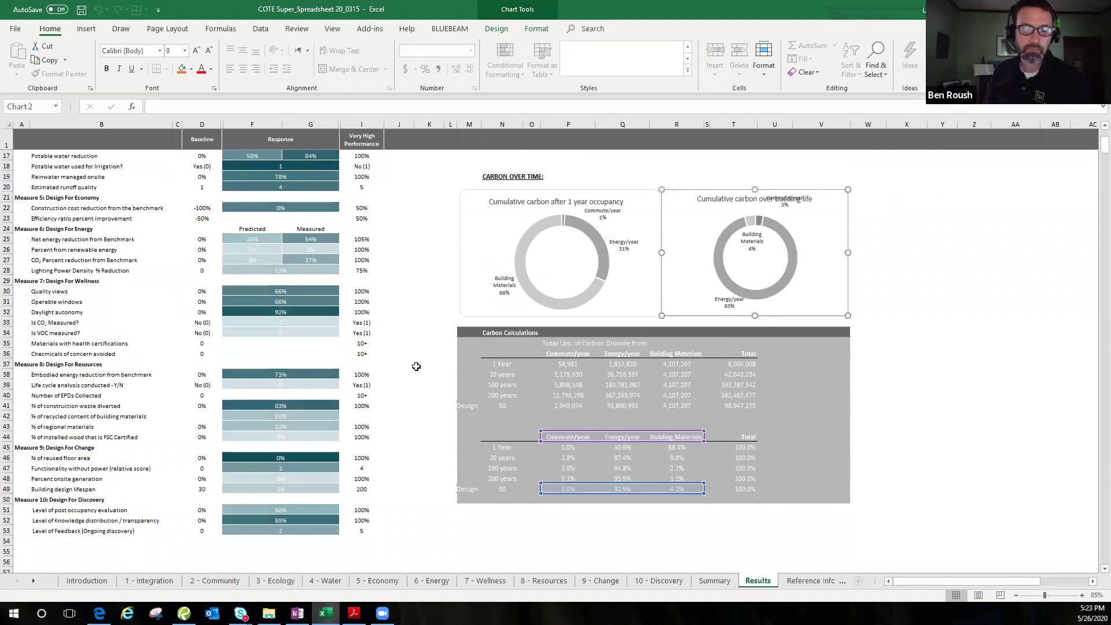
scroll(419, 365, down, 2)
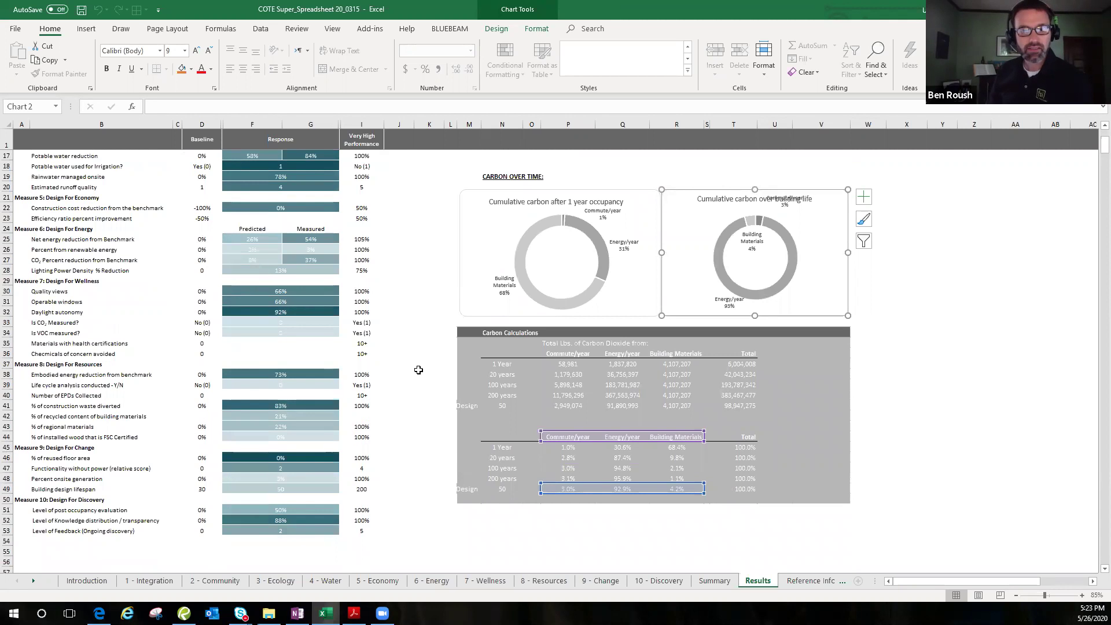
scroll(418, 368, up, 4)
scroll(376, 324, up, 1)
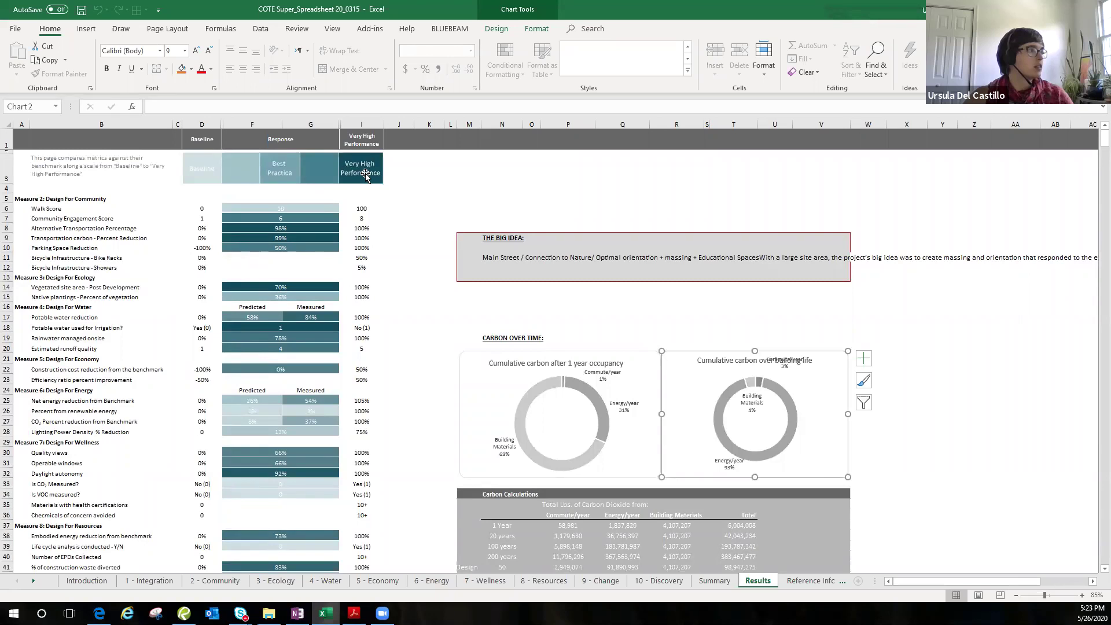
scroll(375, 185, down, 2)
scroll(376, 185, up, 1)
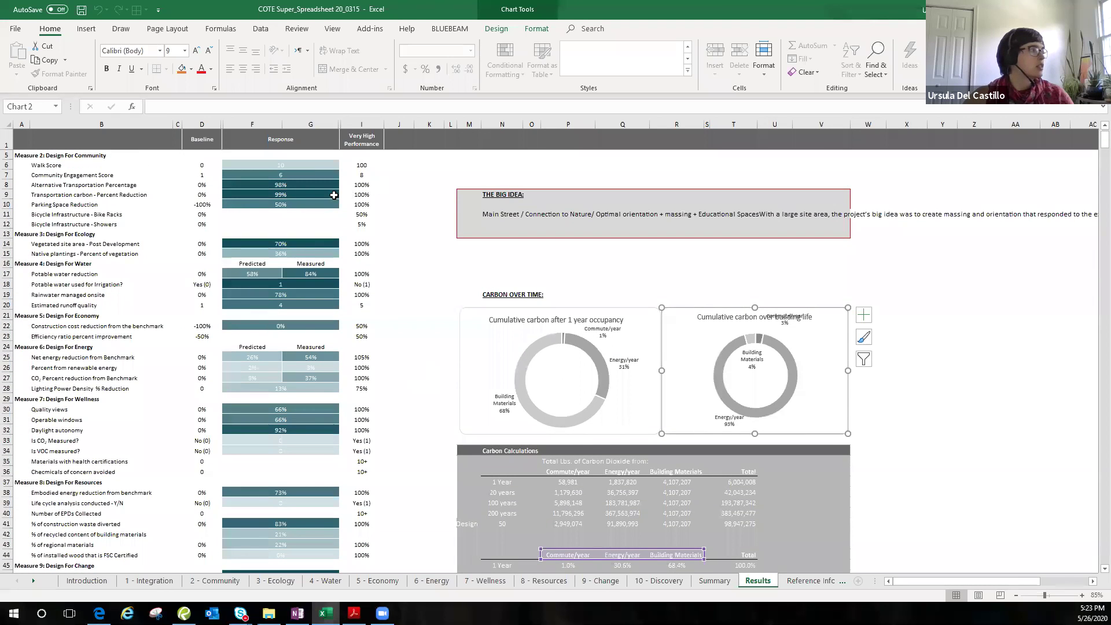
scroll(412, 206, down, 5)
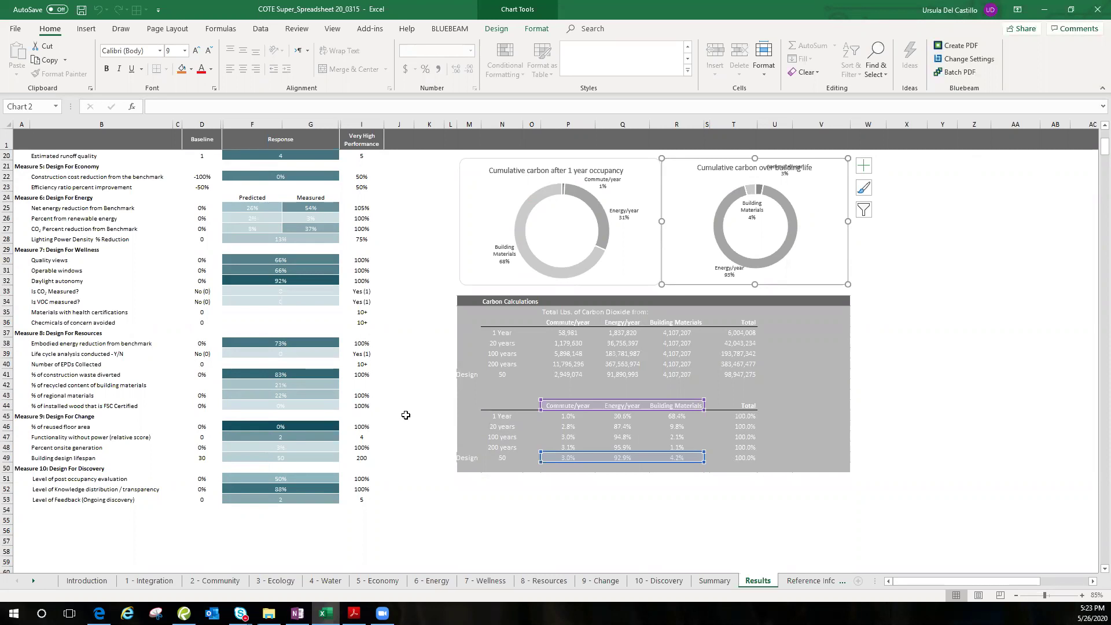
scroll(408, 414, up, 1)
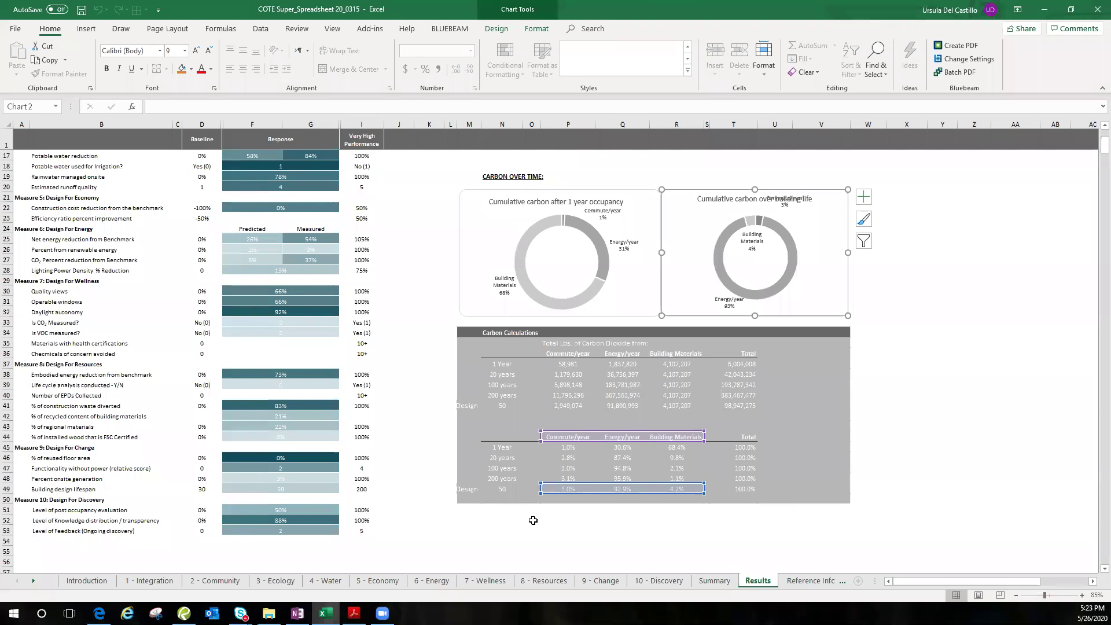
Step: Review the Reference Information sheet's energy, carbon and water benchmarking tables by building type, including the explanatory notes and benchmarking sources
click(808, 581)
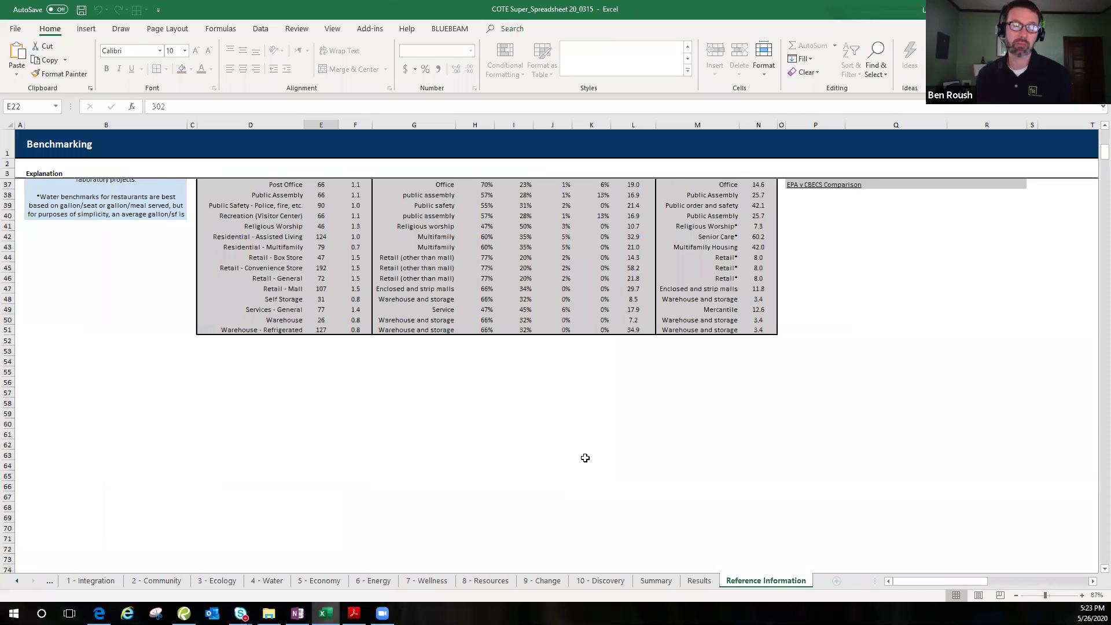
scroll(578, 456, up, 9)
scroll(571, 459, up, 2)
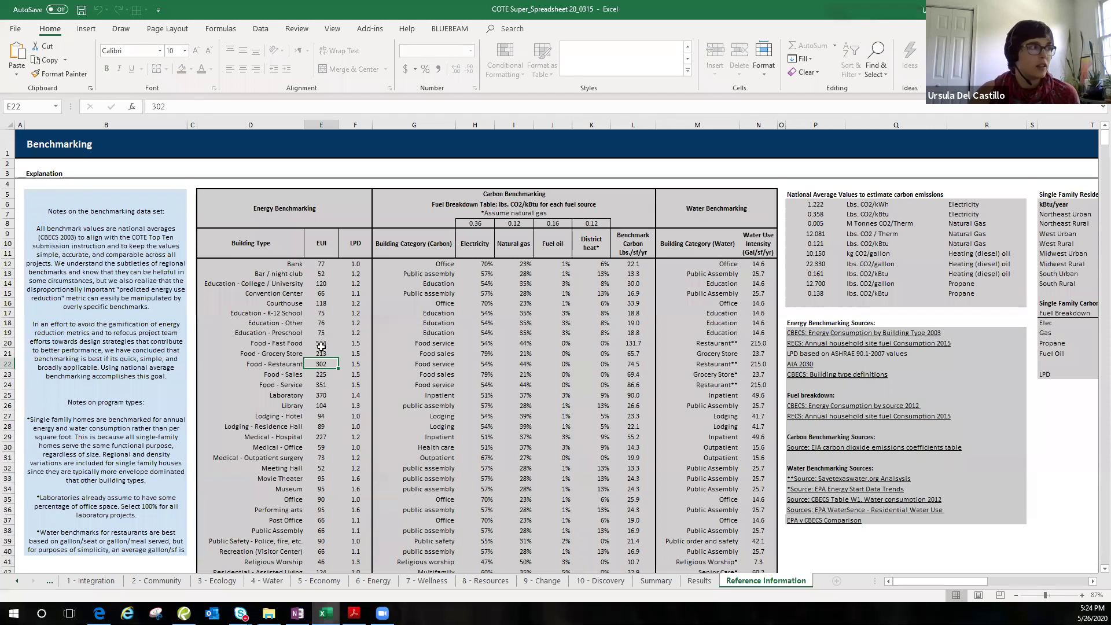
scroll(316, 375, down, 2)
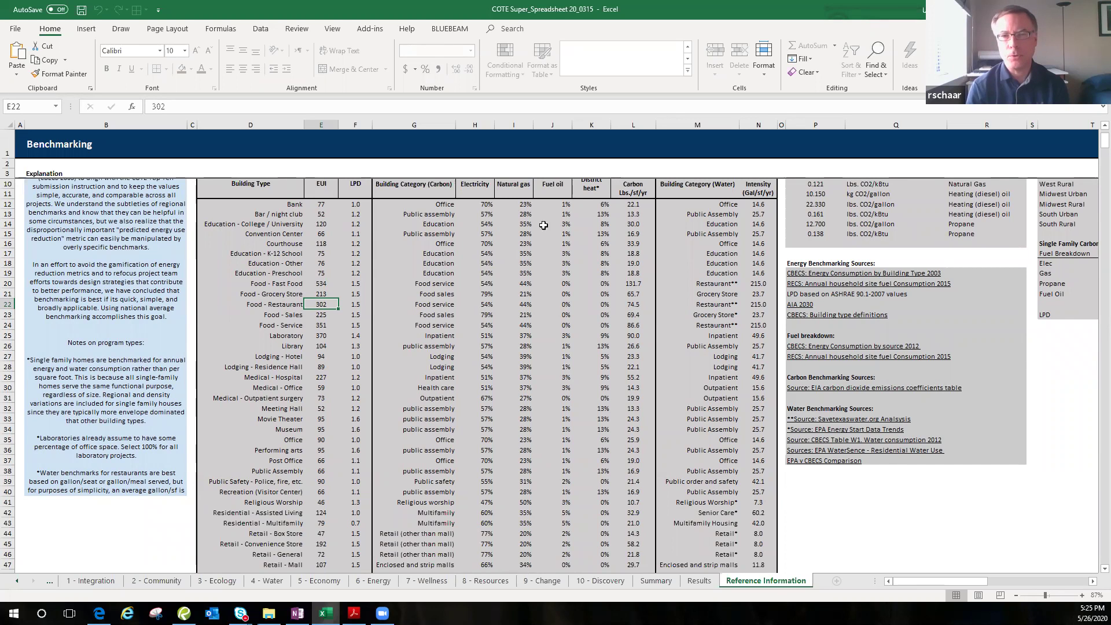
scroll(544, 229, up, 1)
scroll(546, 233, up, 1)
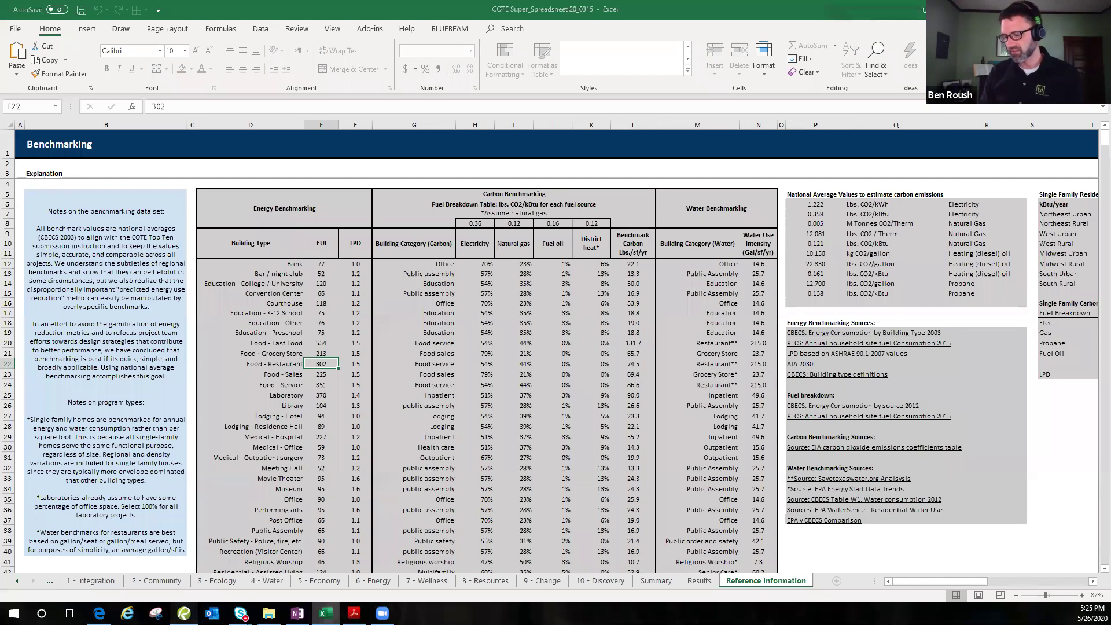
Step: Switch to Bluebeam Revu and show the Top Ten Submission Examples slide in Presentation mode
click(184, 612)
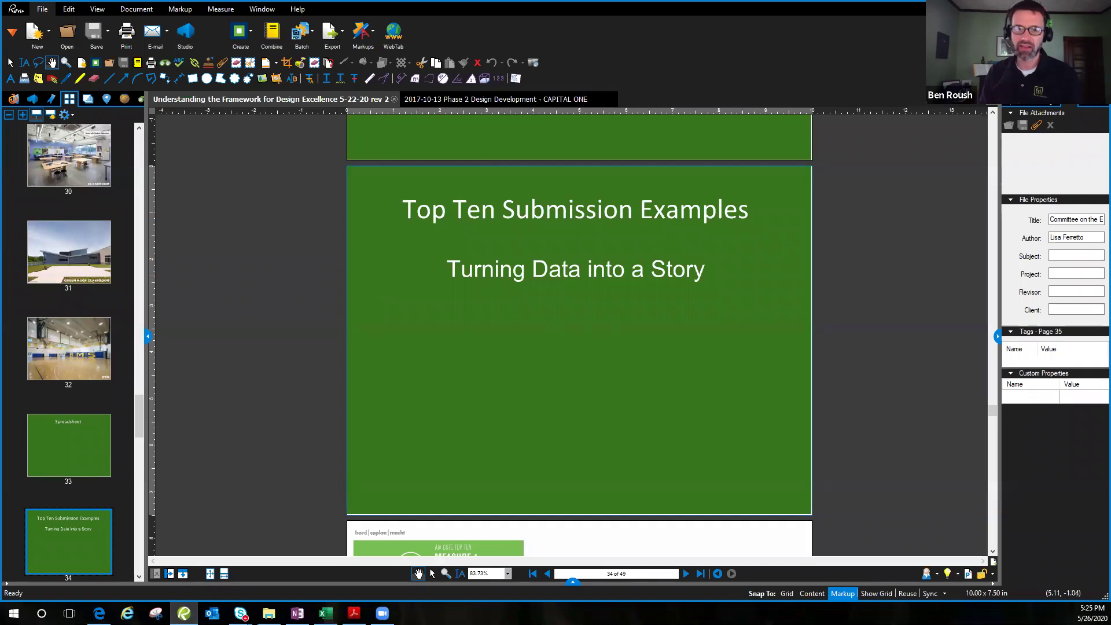
click(984, 98)
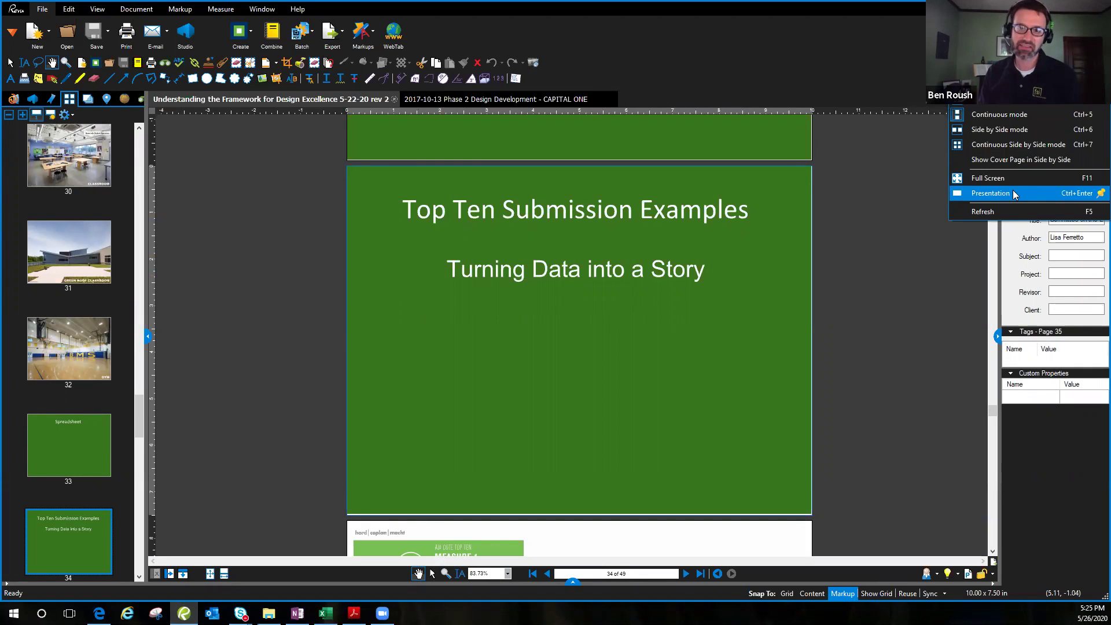
click(1014, 194)
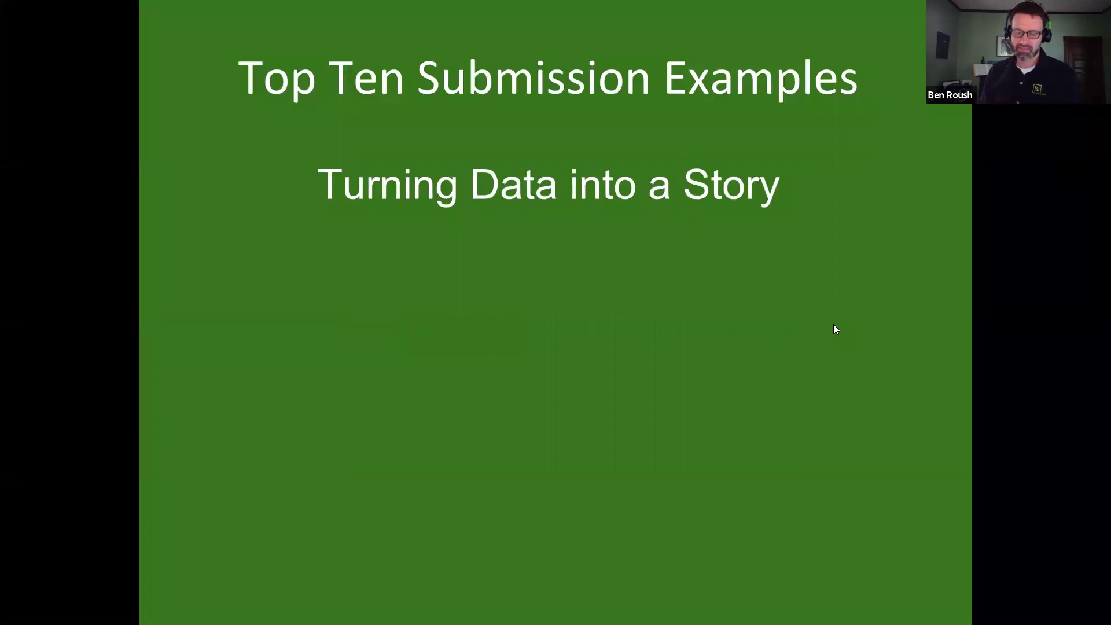